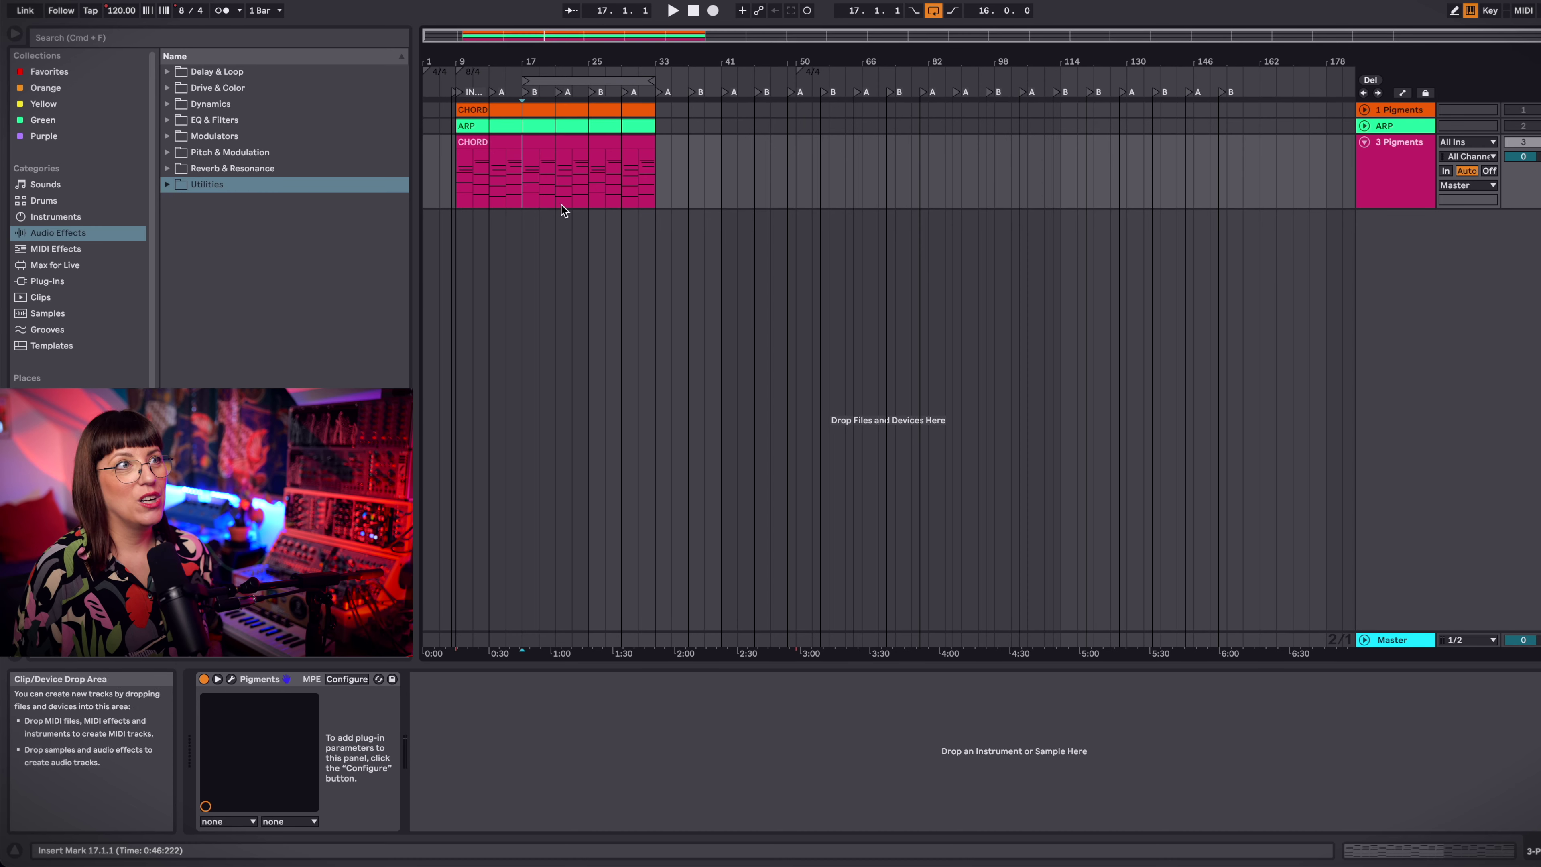
# Step: Show the Pigments instrument interface on the third track and reposition its plug-in window
pyautogui.click(231, 679)
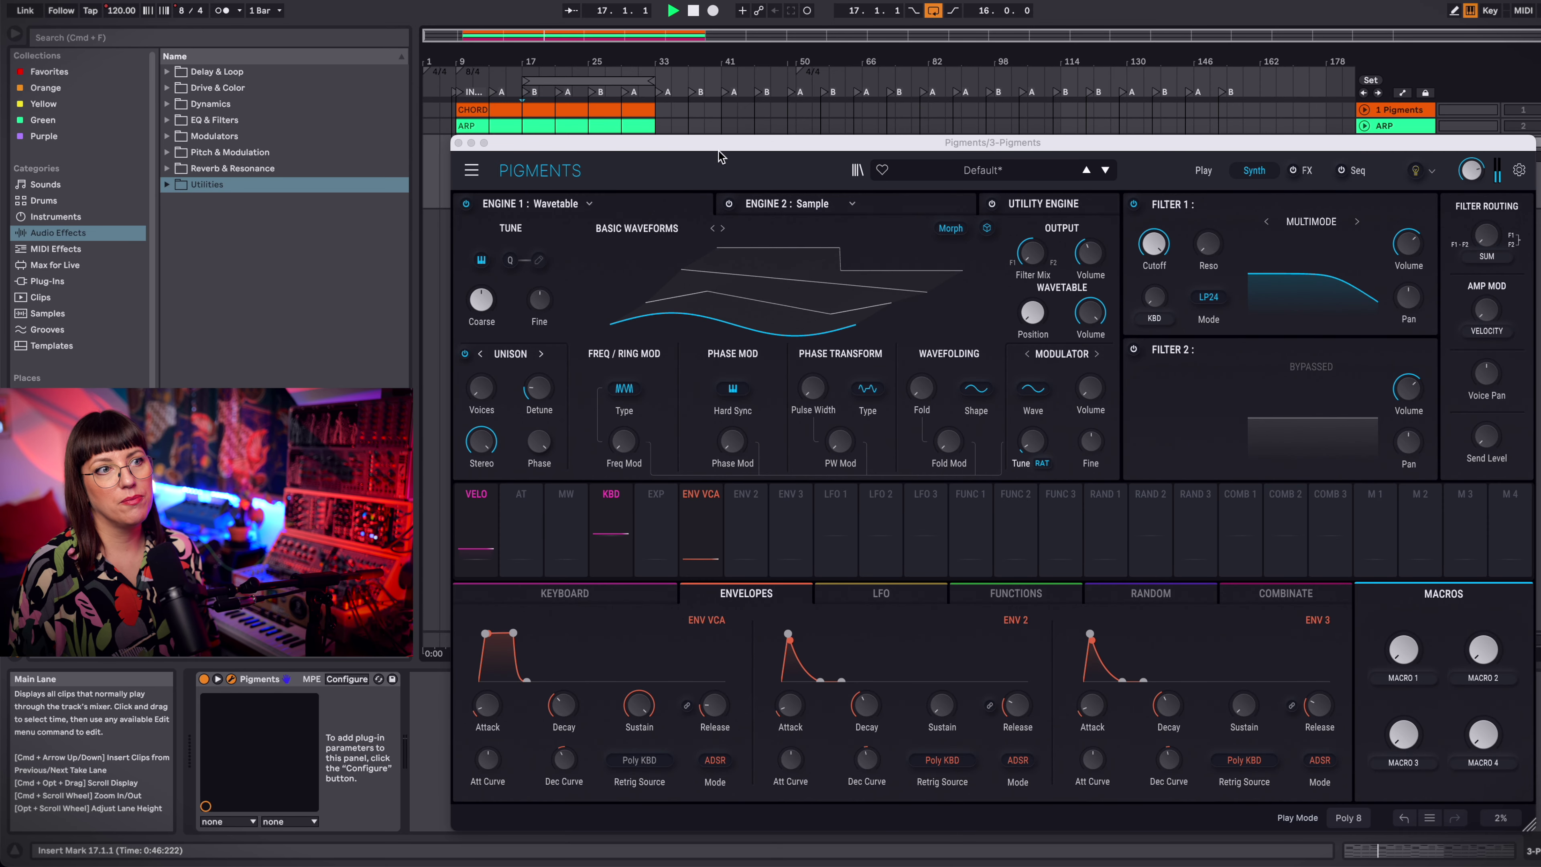
pyautogui.moveTo(719, 148); pyautogui.dragTo(753, 291)
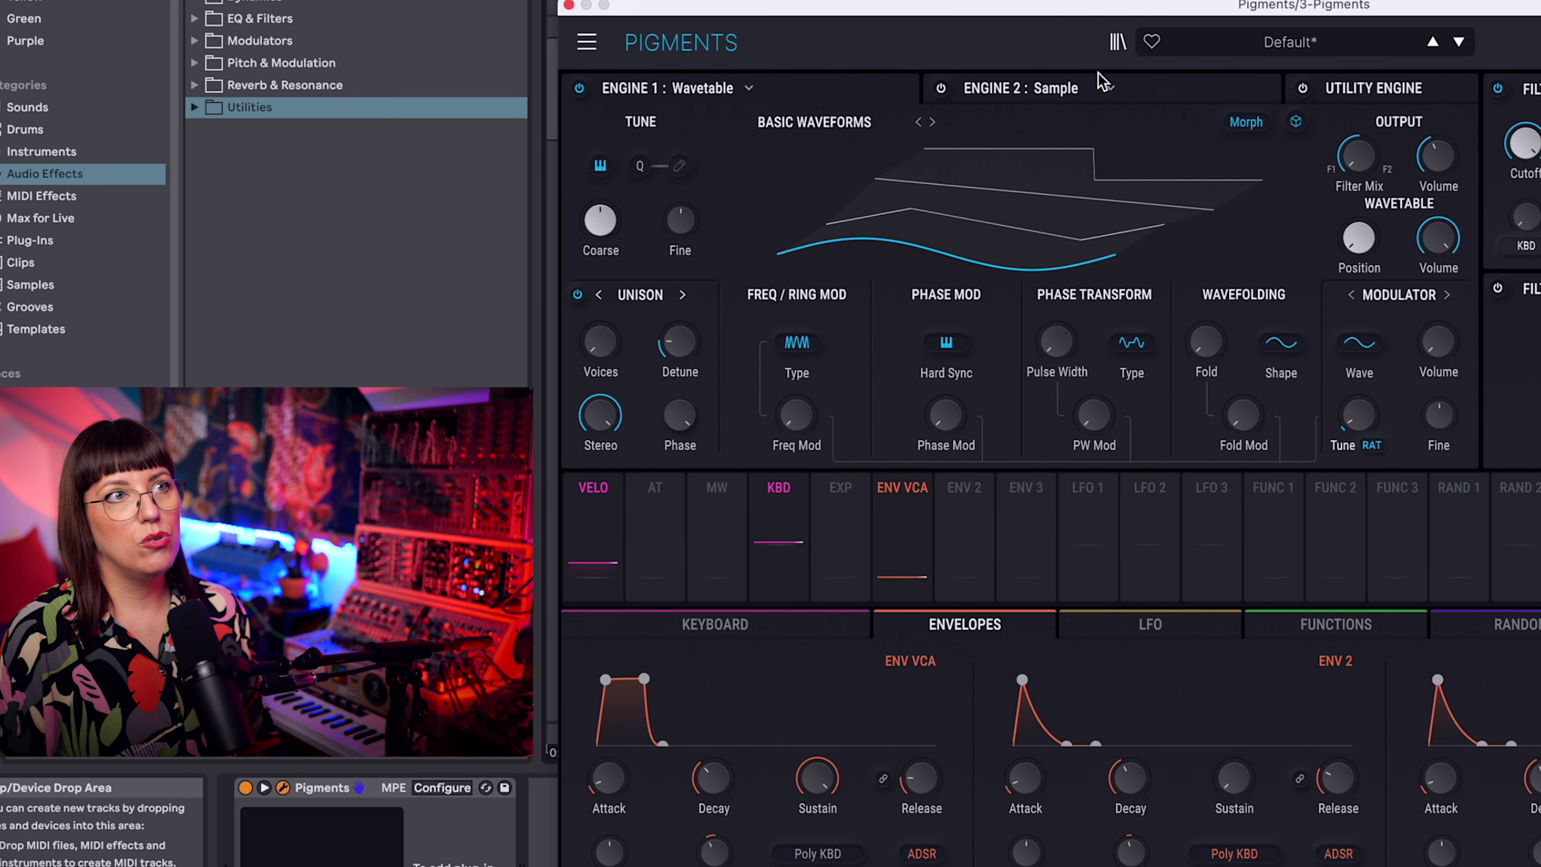
# Step: Try the Analog, Wavetable, Sample and Harmonic types for Engine 1 and settle on Analog
pyautogui.click(712, 94)
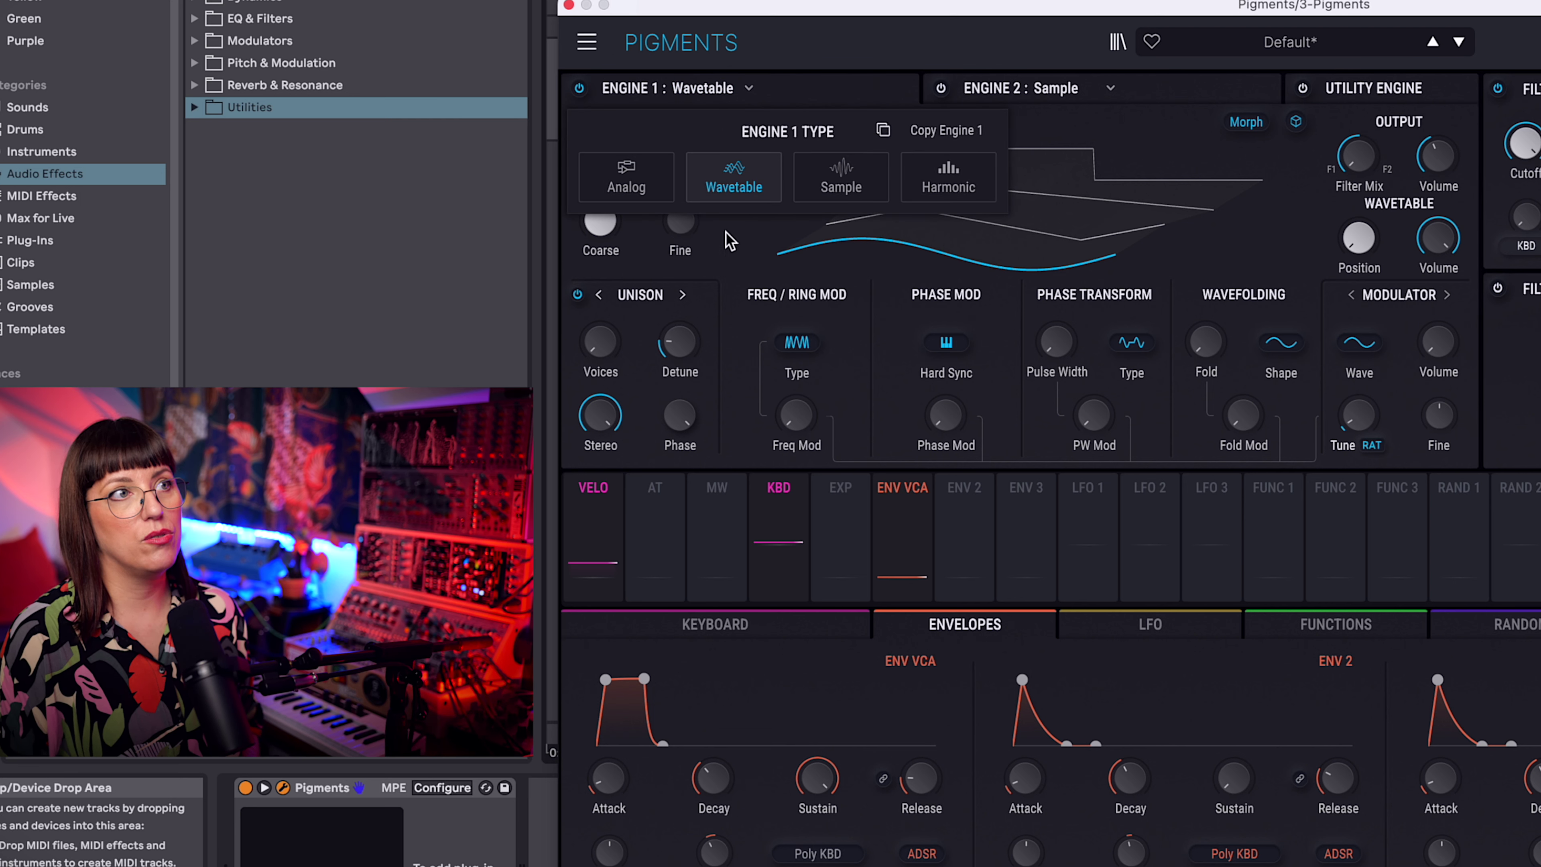
pyautogui.click(626, 176)
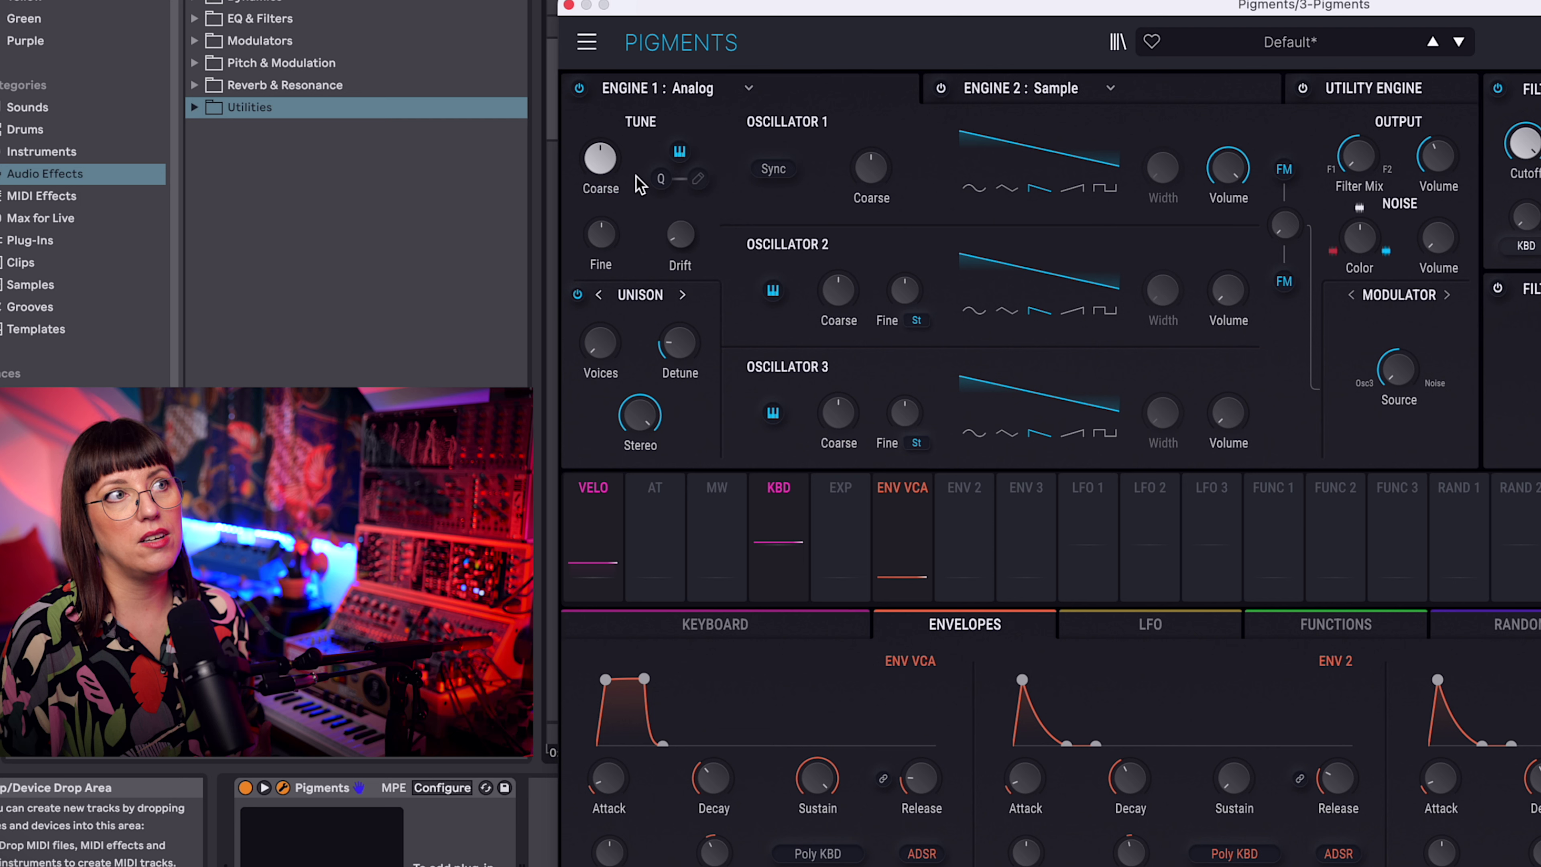
pyautogui.click(701, 97)
pyautogui.click(715, 189)
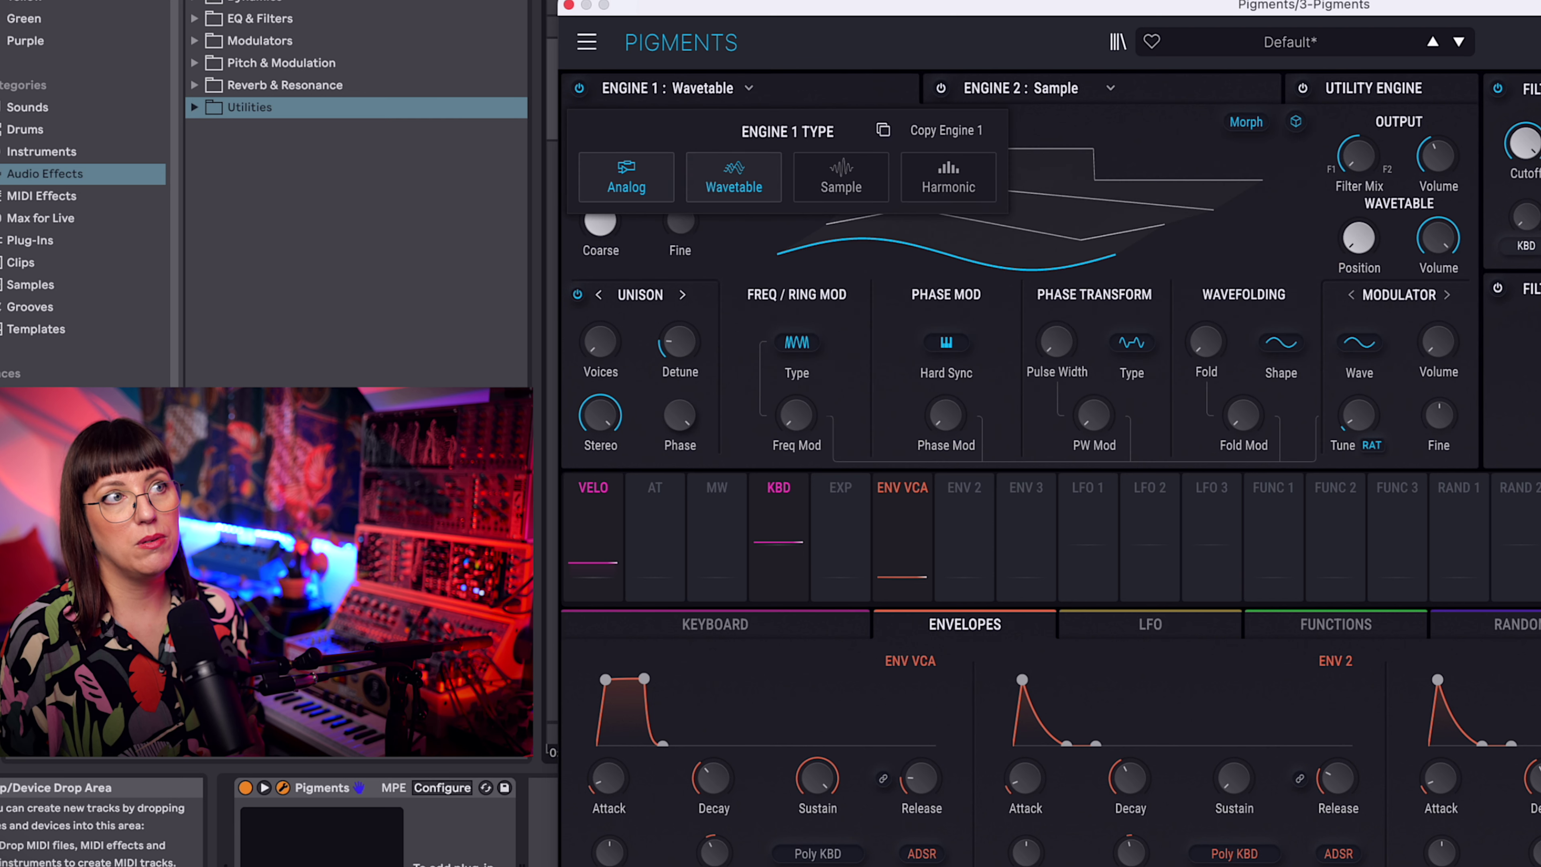
pyautogui.click(736, 94)
pyautogui.click(840, 178)
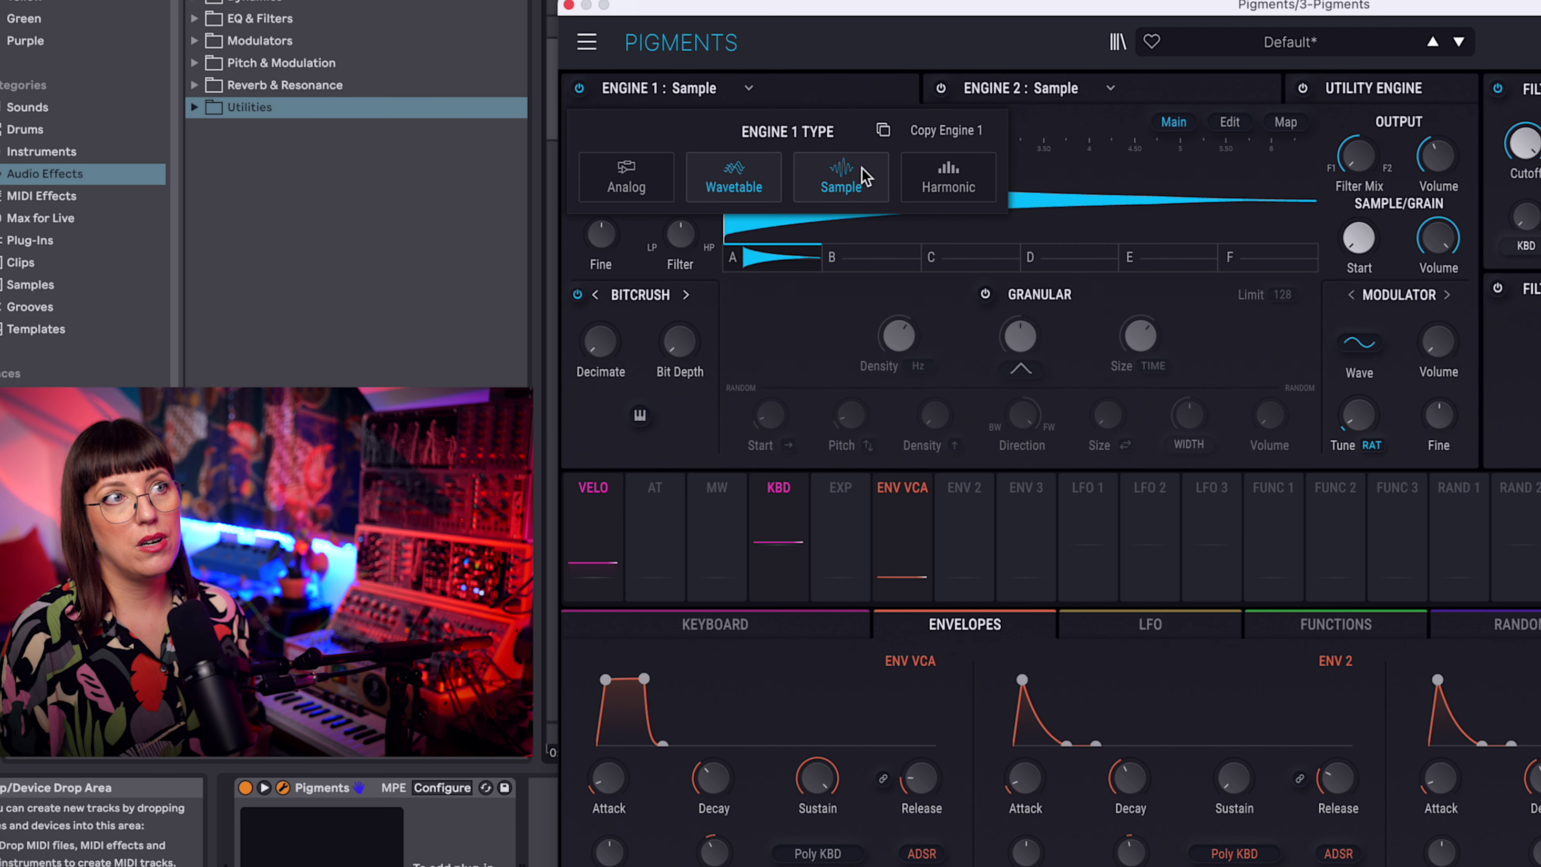
pyautogui.click(720, 98)
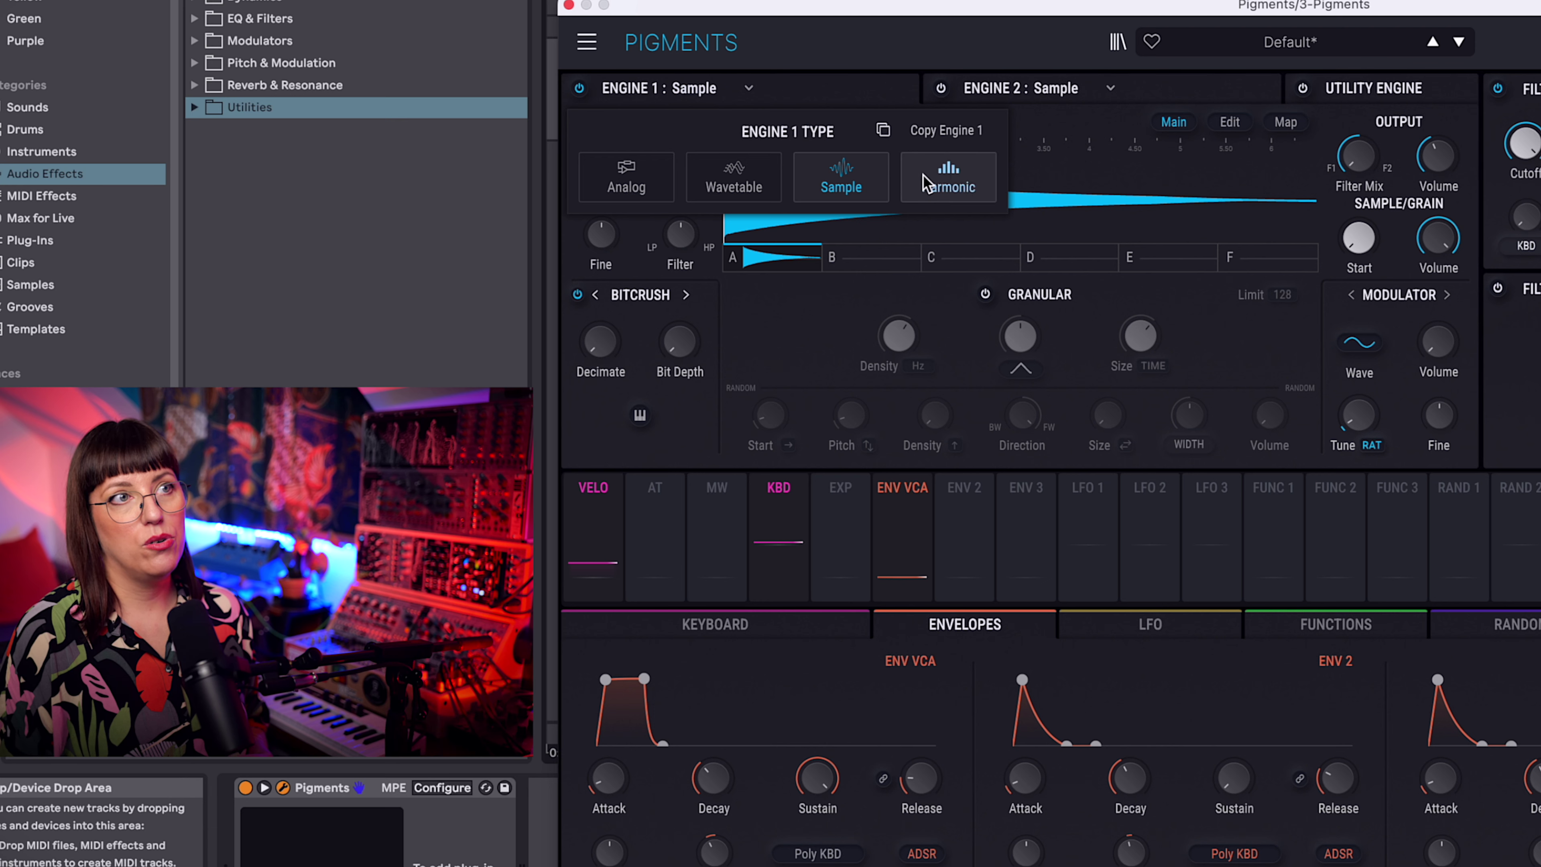
pyautogui.click(916, 185)
pyautogui.click(707, 93)
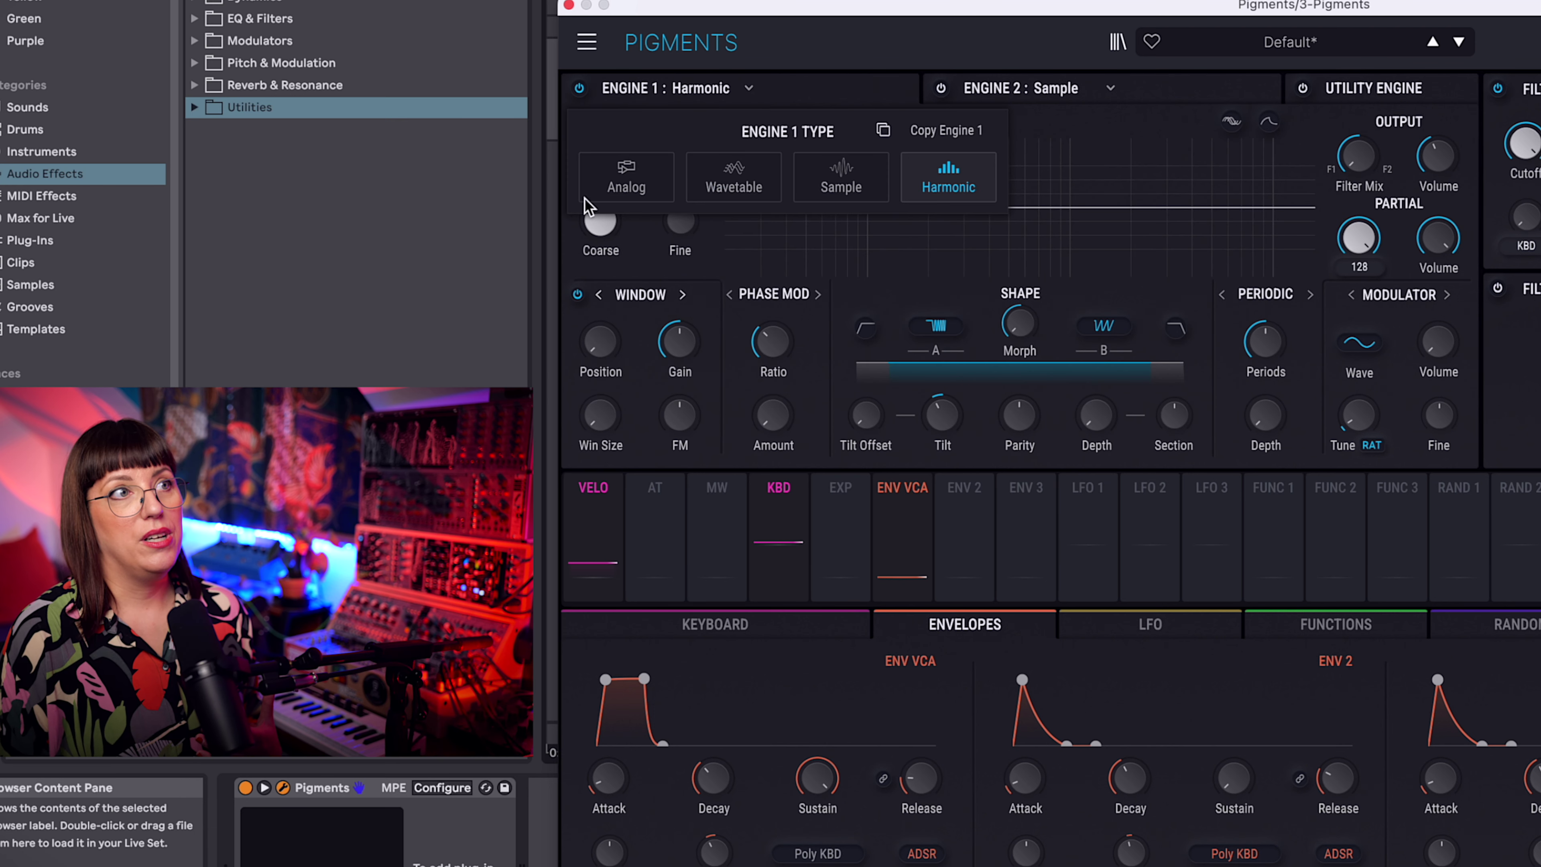
pyautogui.click(607, 182)
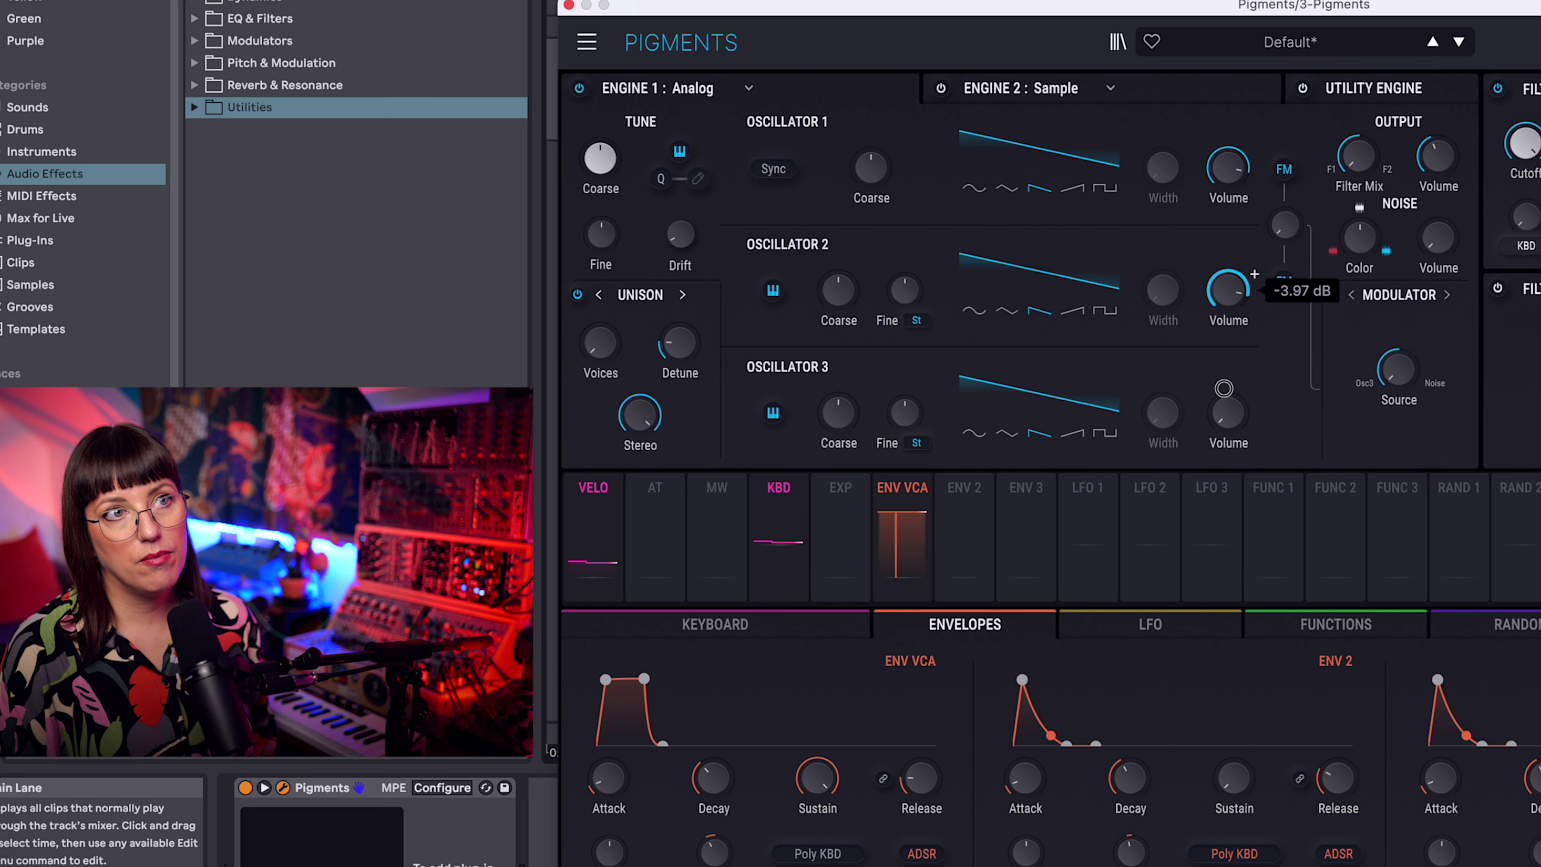
# Step: Raise the volume of Oscillators 2 and 3, Oscillator 3 to about -7.69 dB, and raise Oscillator 3's coarse tuning
pyautogui.moveTo(1225, 390)
pyautogui.mouseDown()
pyautogui.moveTo(1228, 355)
pyautogui.moveTo(1229, 407)
pyautogui.mouseUp()
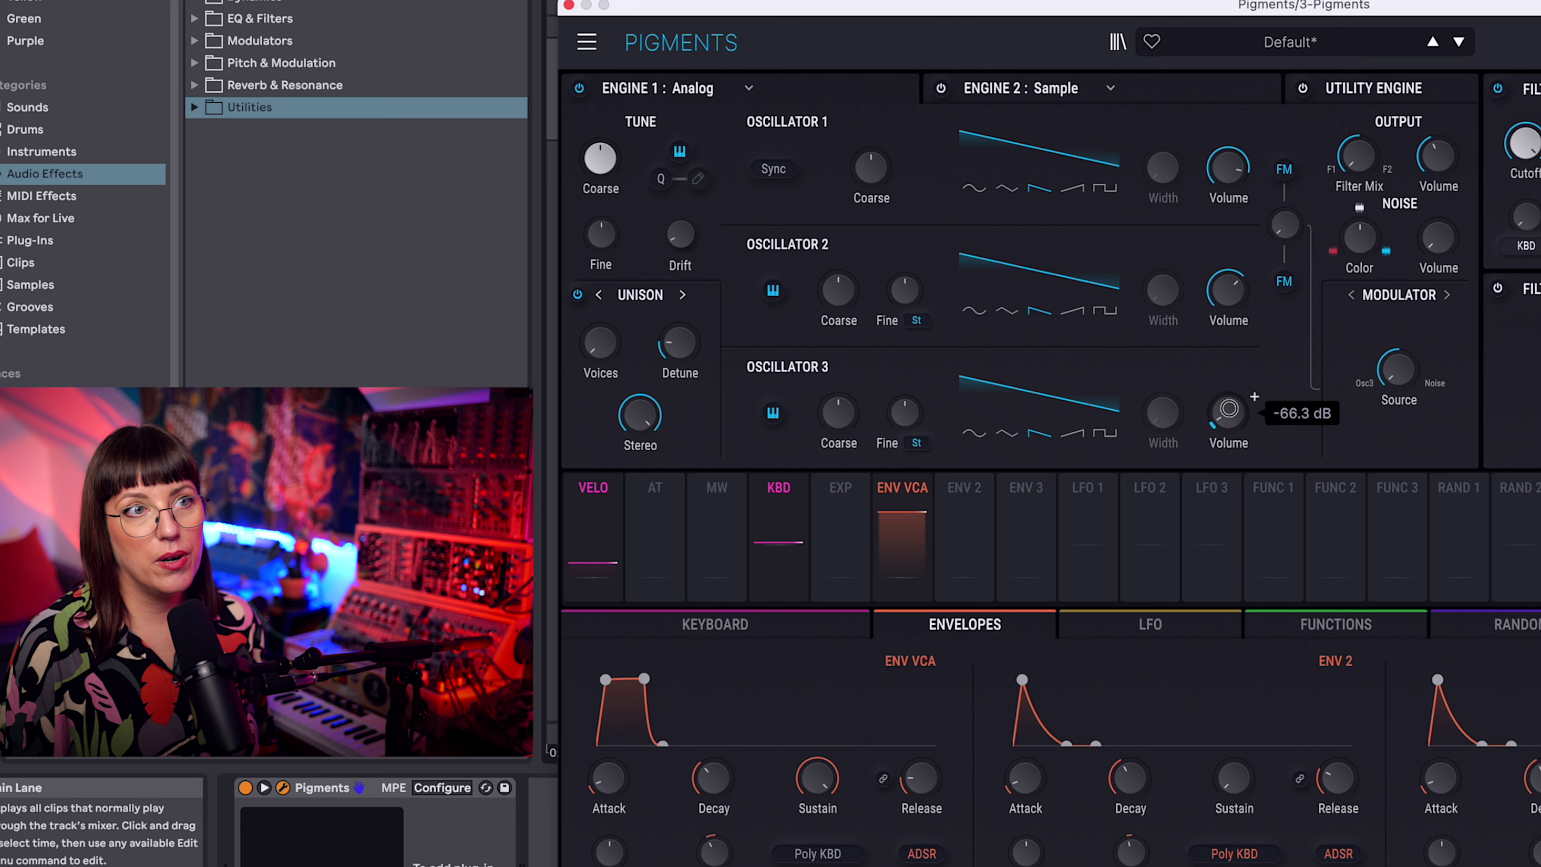
pyautogui.moveTo(1245, 287); pyautogui.dragTo(1259, 217)
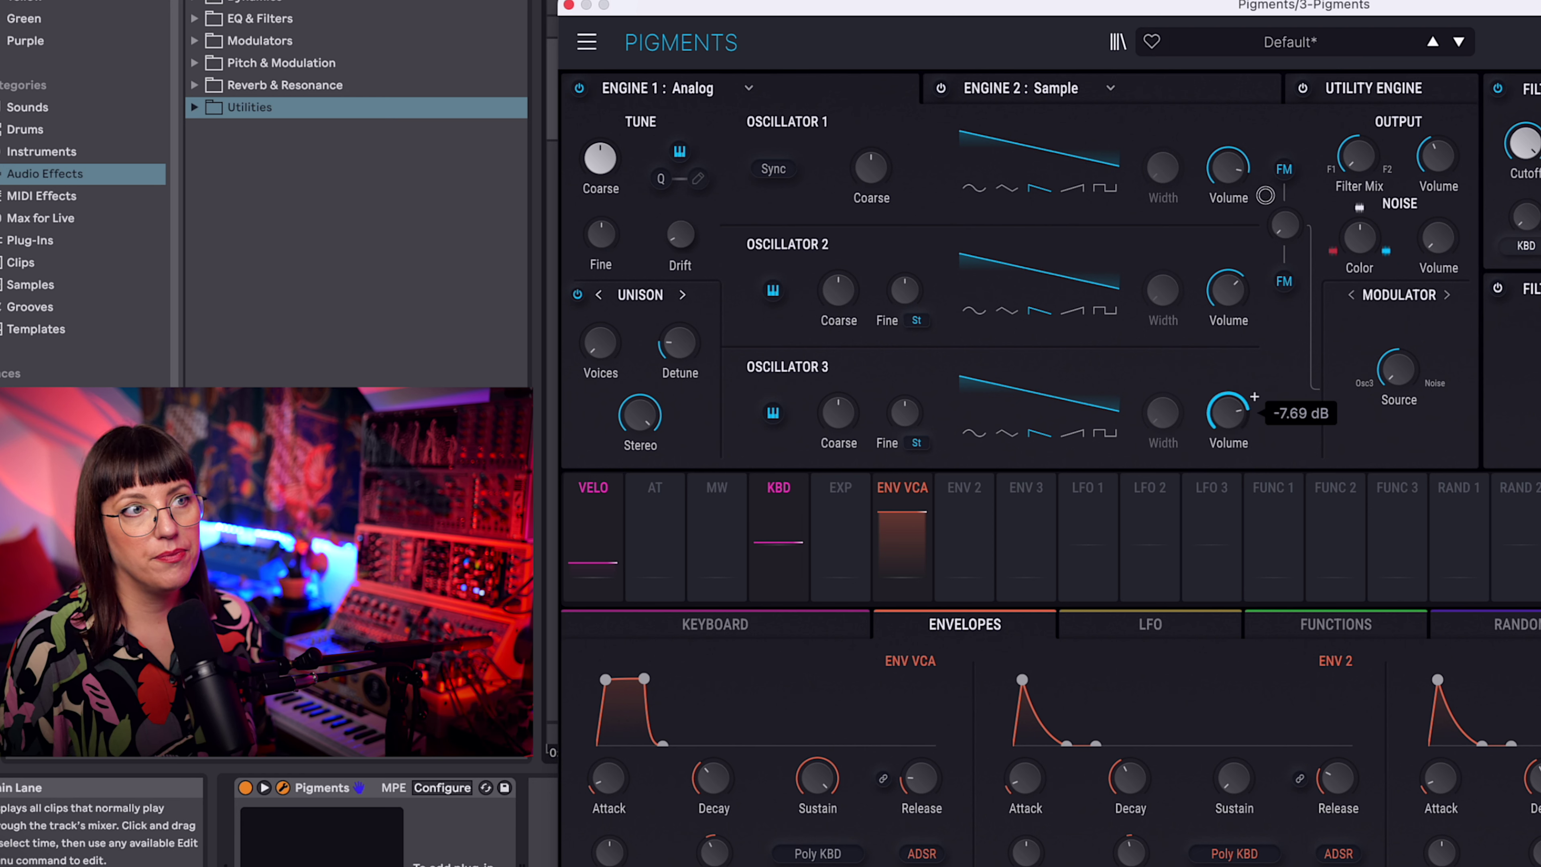
pyautogui.moveTo(847, 428)
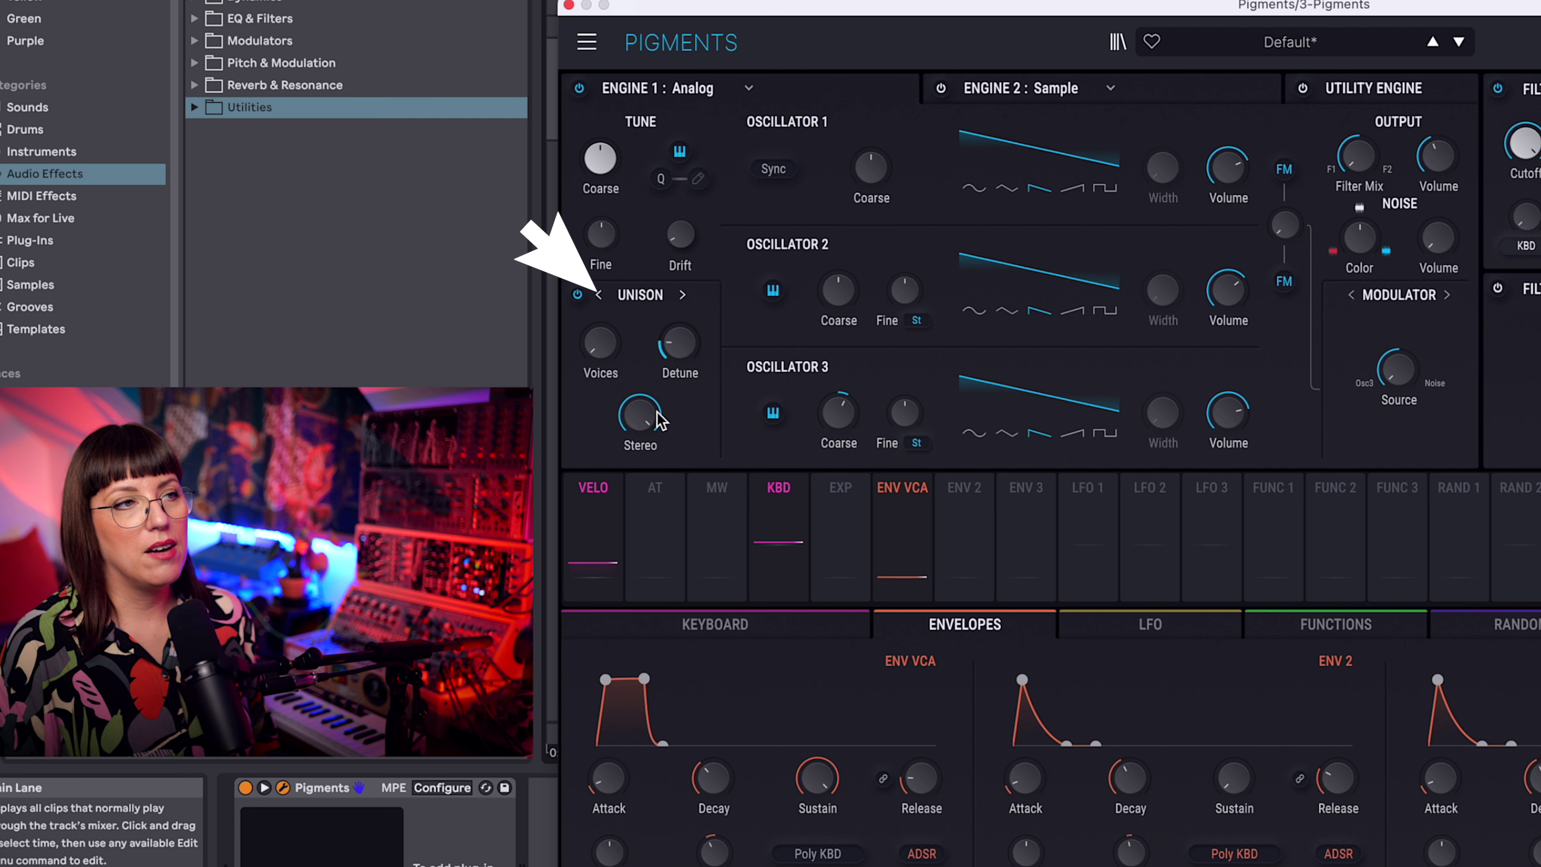
# Step: Raise the number of Unison voices on Engine 1 to the maximum
pyautogui.moveTo(603, 355)
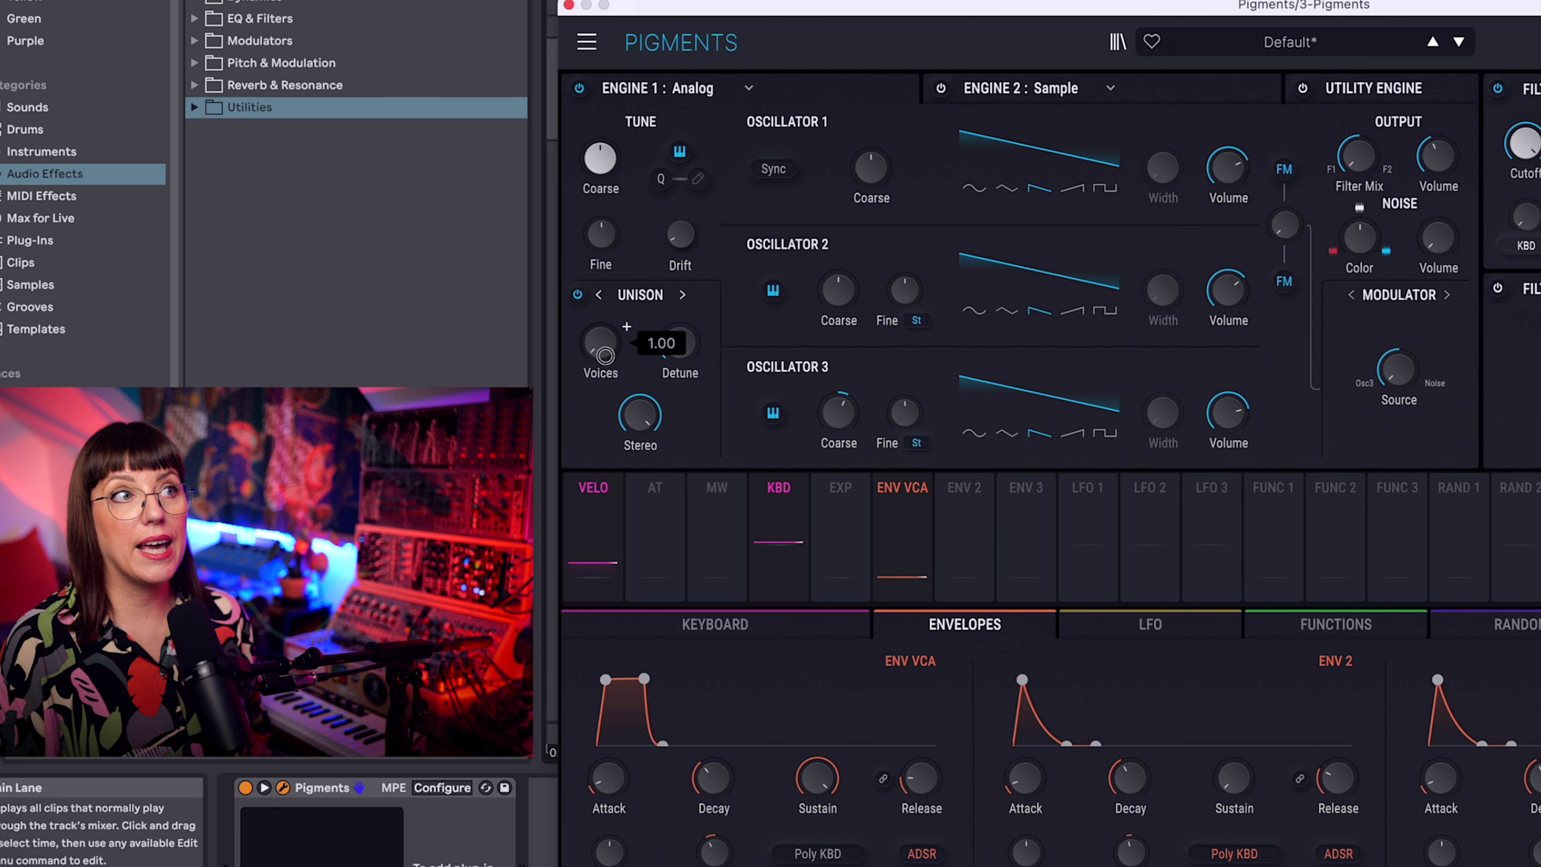
pyautogui.moveTo(600, 343); pyautogui.dragTo(604, 213)
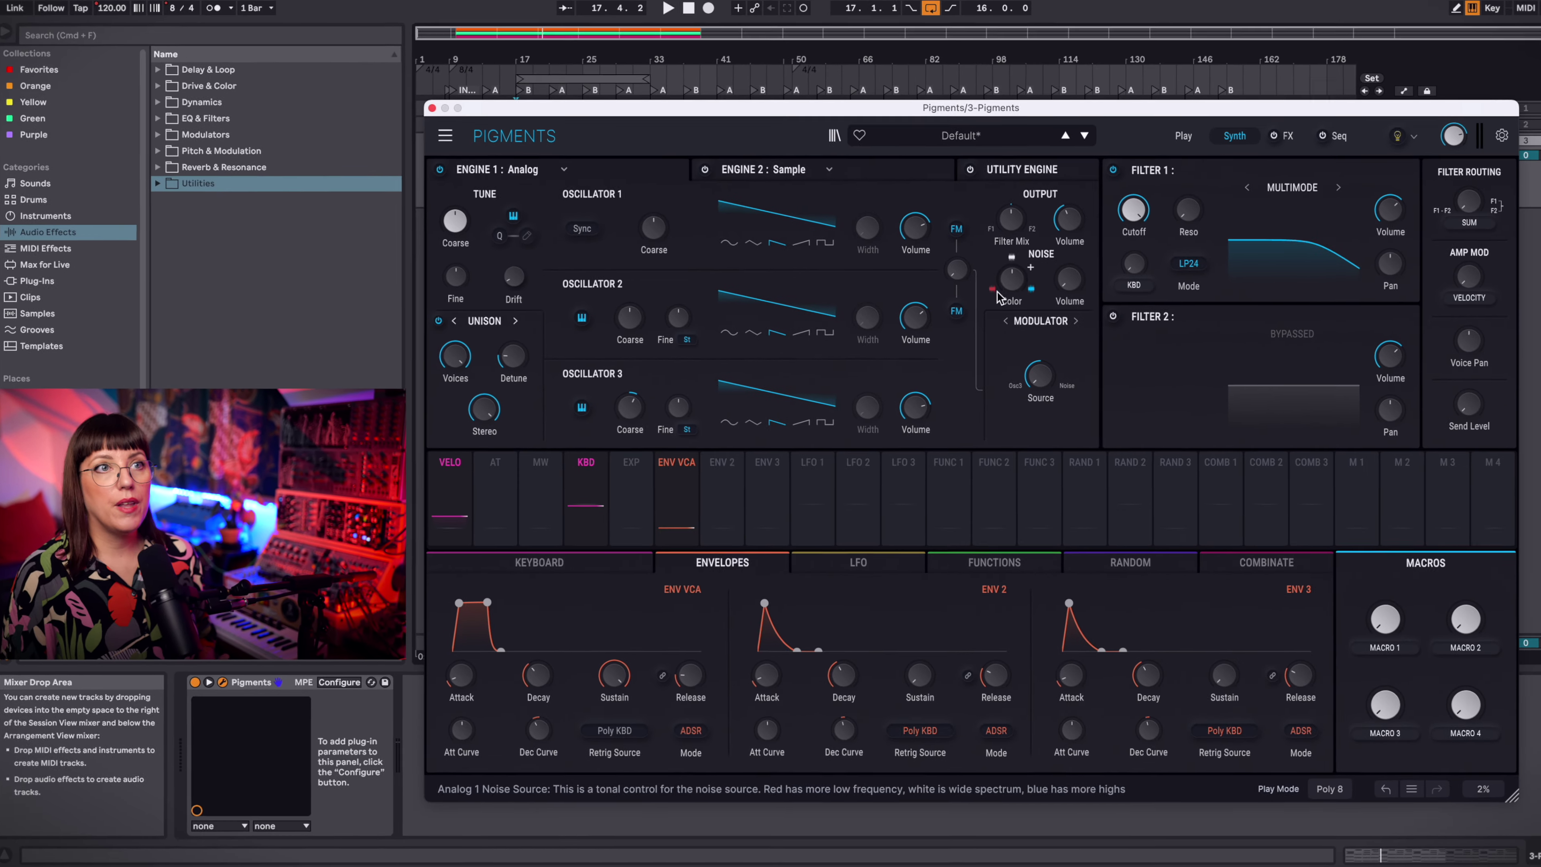
# Step: Try out the noise color in Engine 1 and raise the noise volume to about halfway
pyautogui.moveTo(996, 289)
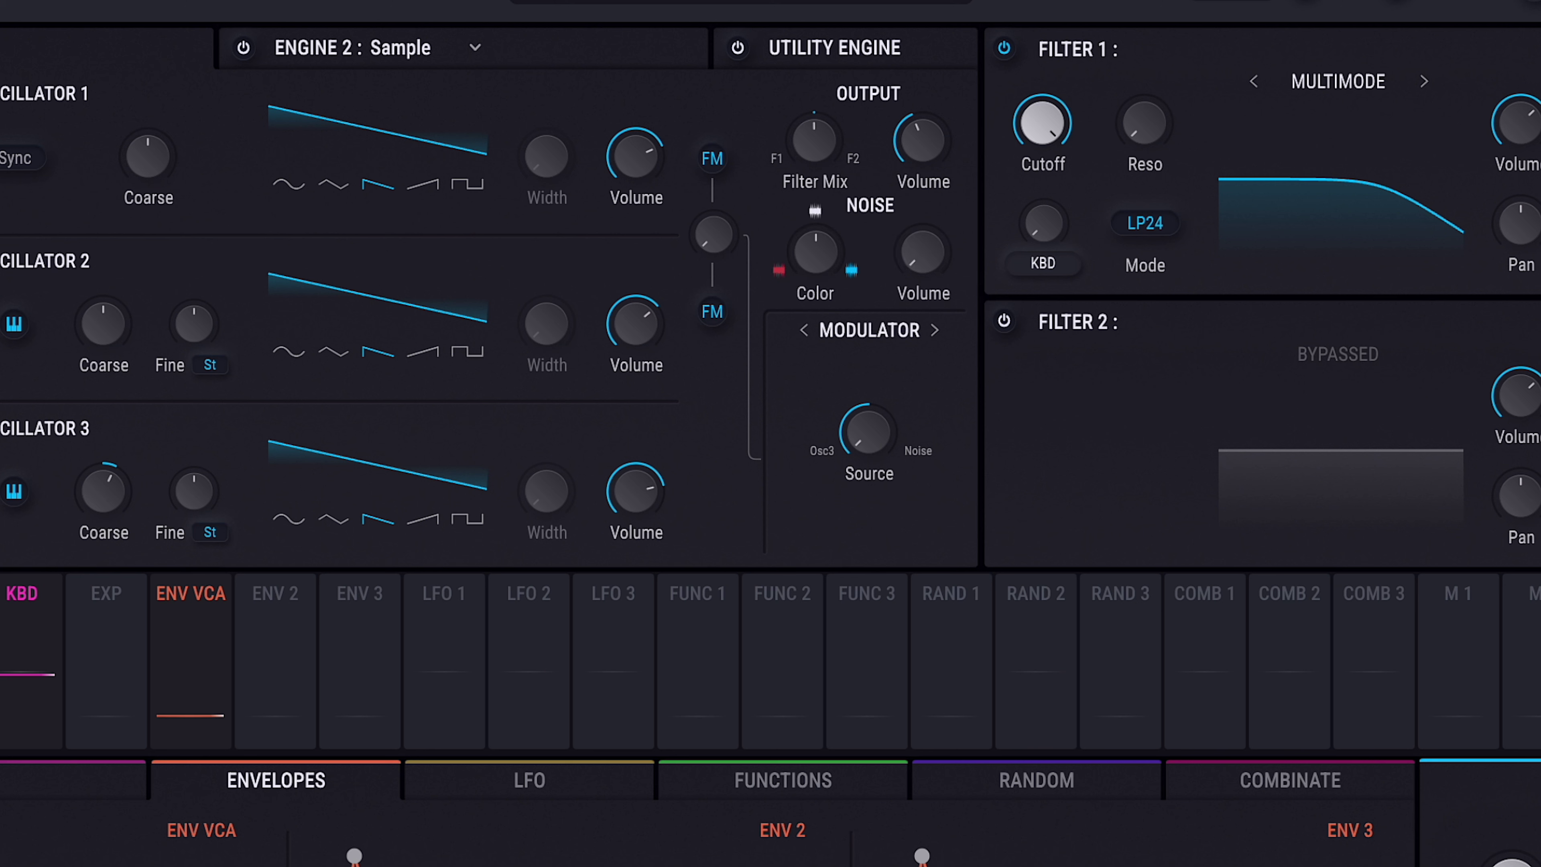
pyautogui.moveTo(816, 258)
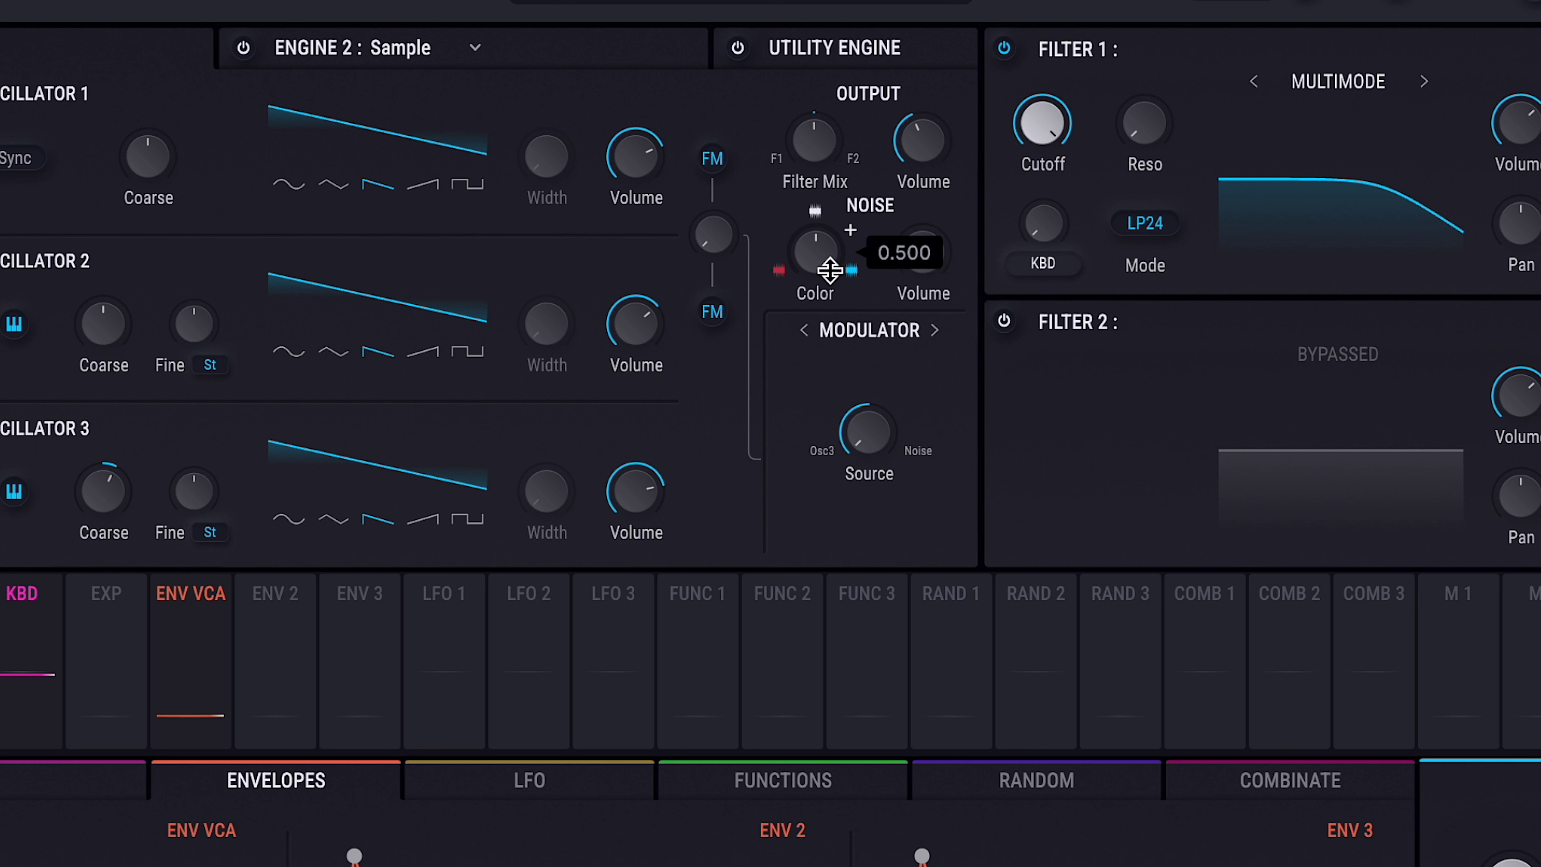
pyautogui.moveTo(826, 250); pyautogui.dragTo(848, 318)
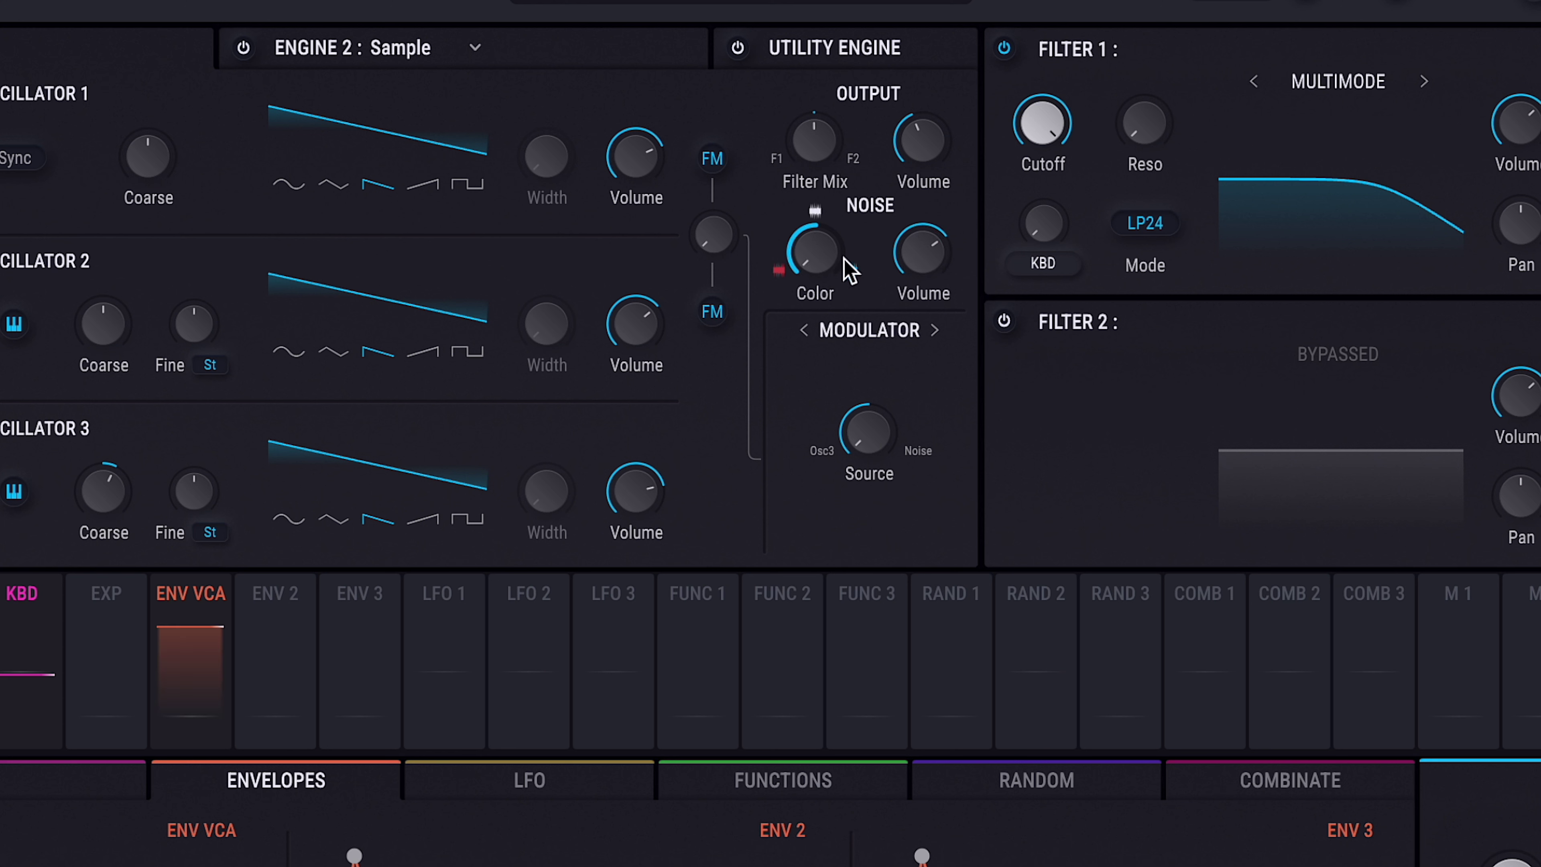
pyautogui.moveTo(849, 272); pyautogui.dragTo(869, 0)
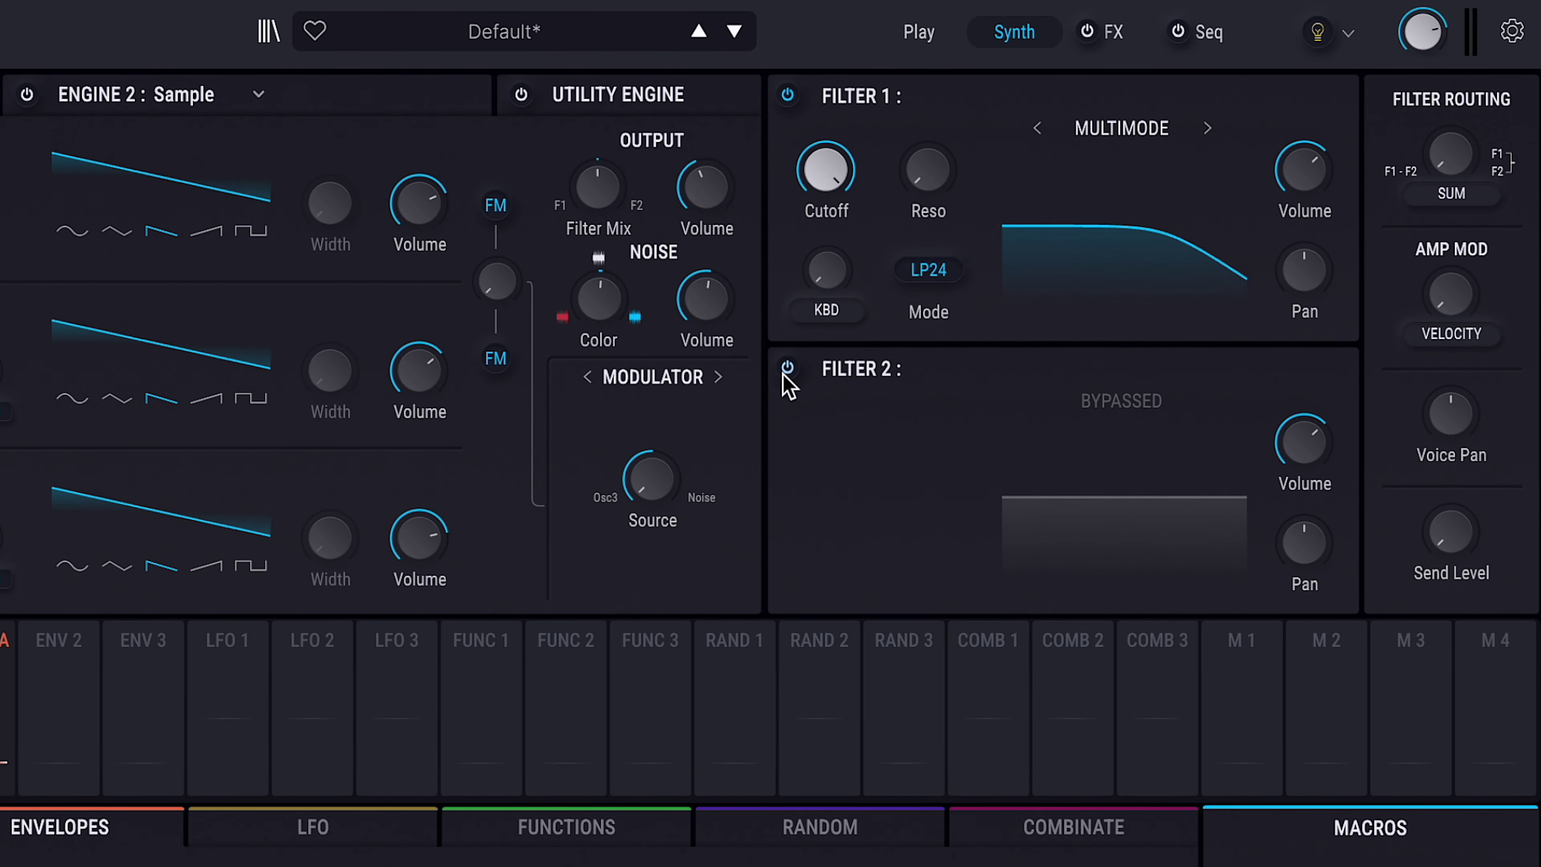
# Step: Turn on Filter 2 and look over the filter types and multifilter modes available for Filter 1
pyautogui.click(787, 368)
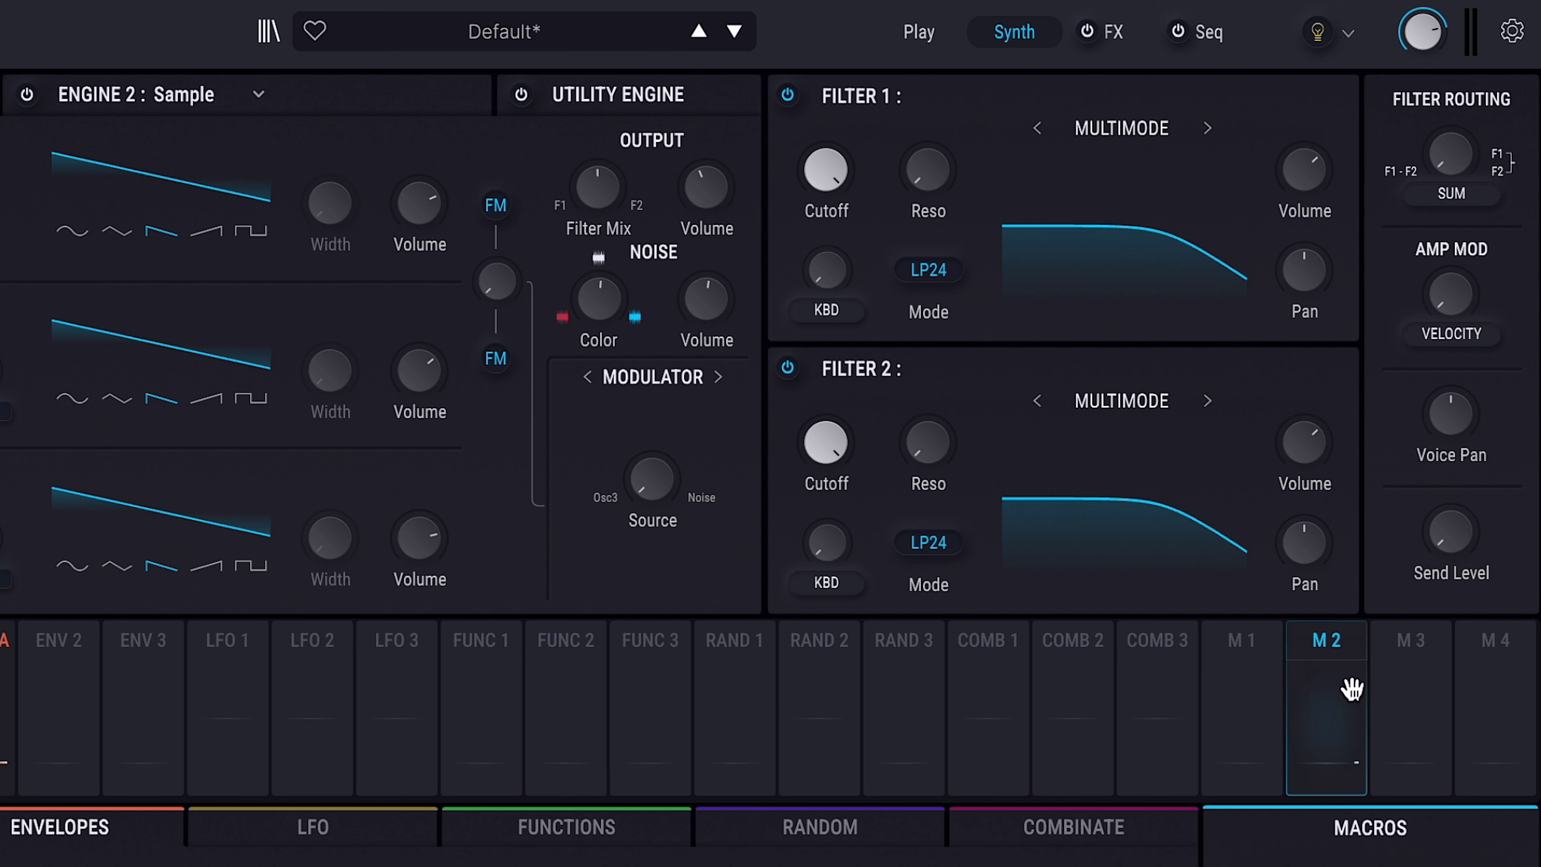
pyautogui.click(1119, 129)
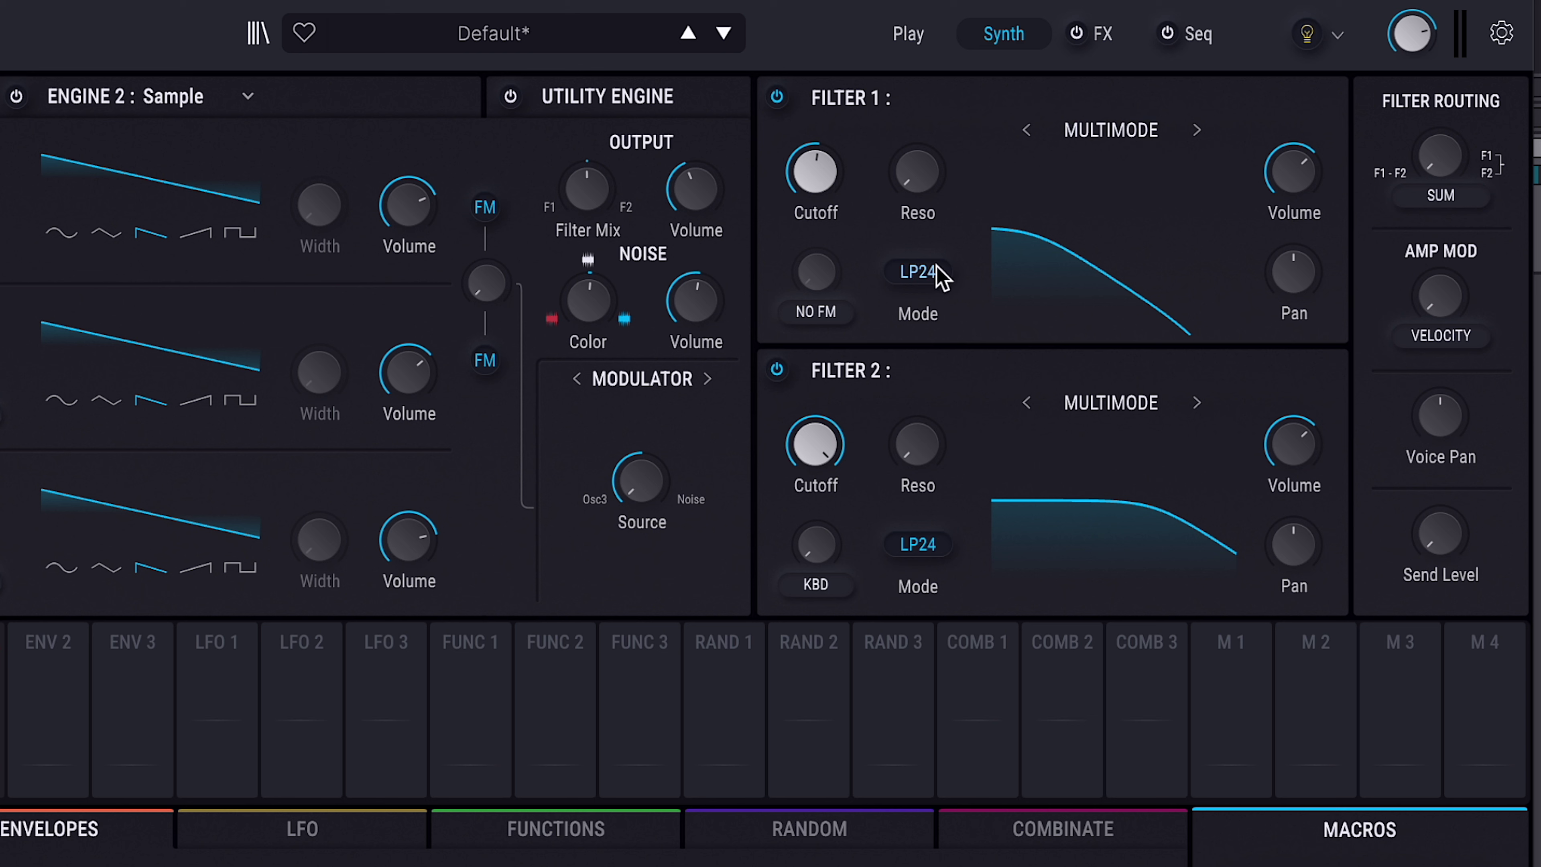
pyautogui.click(917, 272)
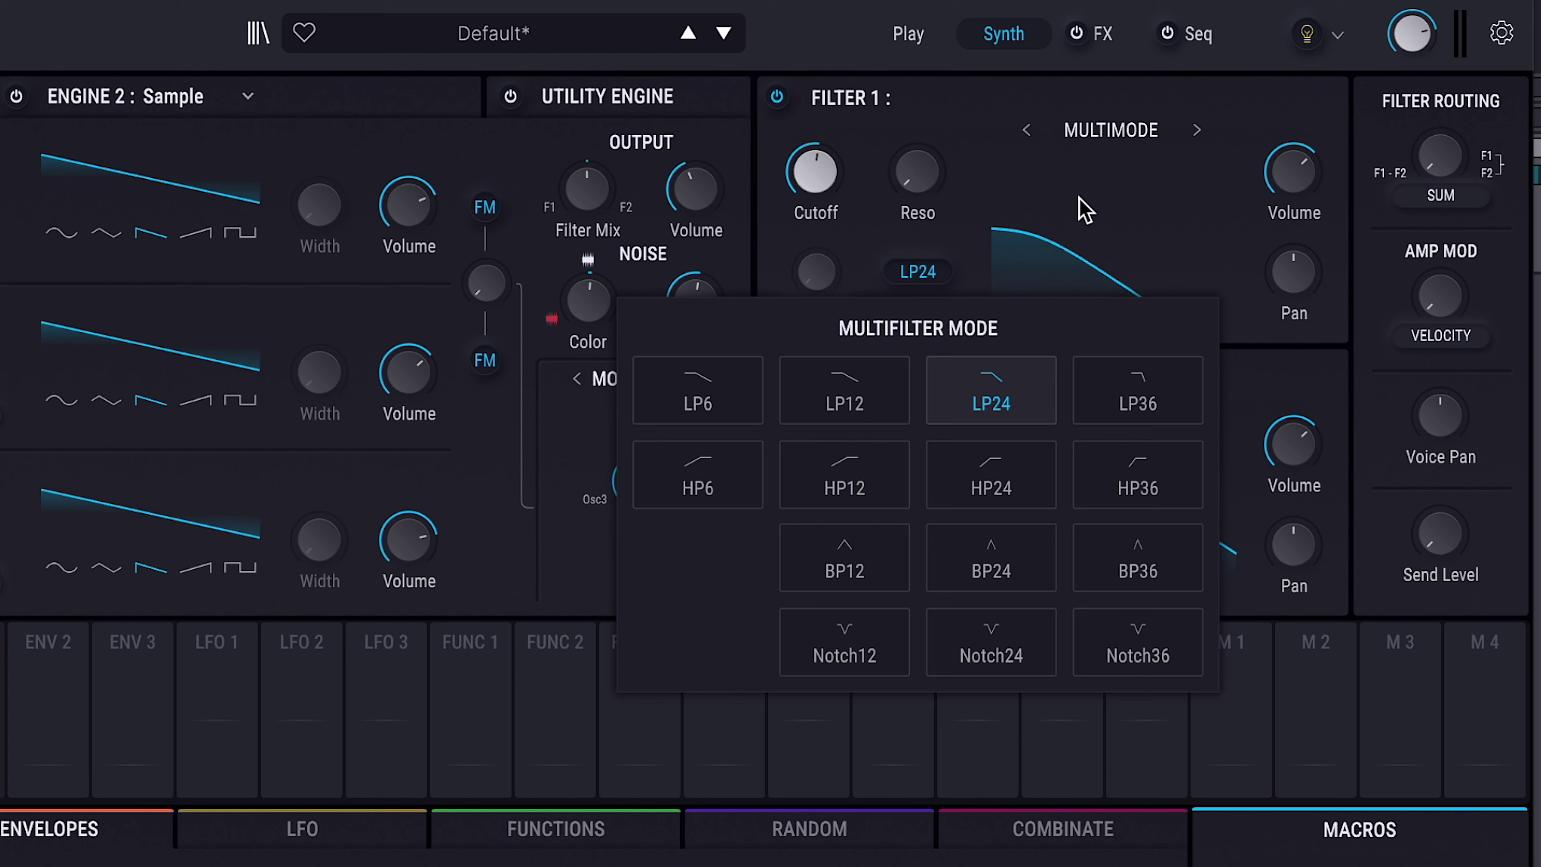
pyautogui.click(1083, 209)
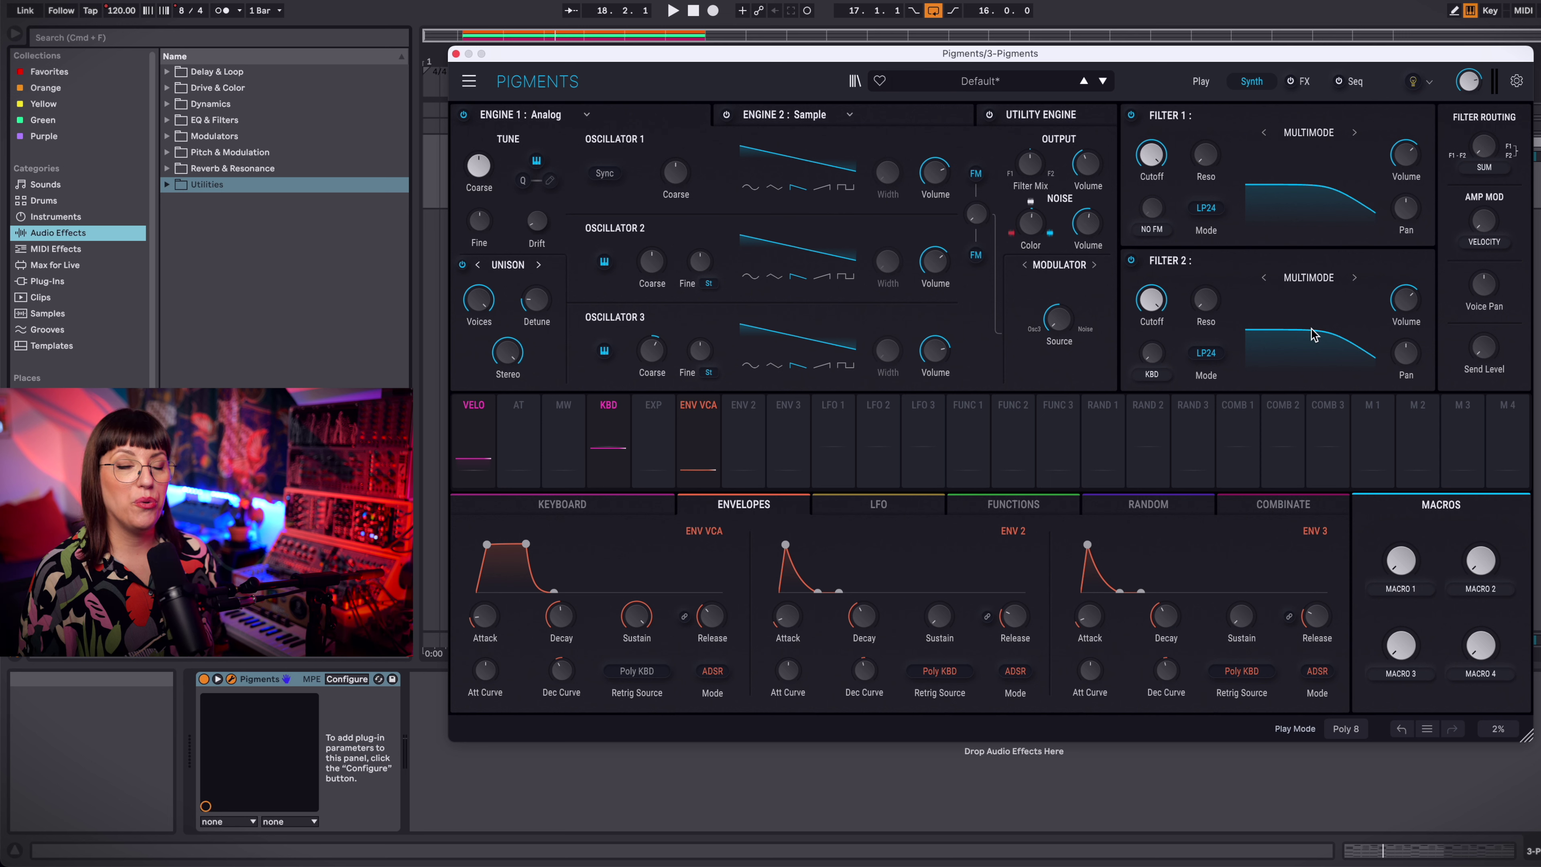
# Step: Assign LFO 1 to Filter 1's cutoff and adjust its modulation amount
pyautogui.moveTo(836, 410)
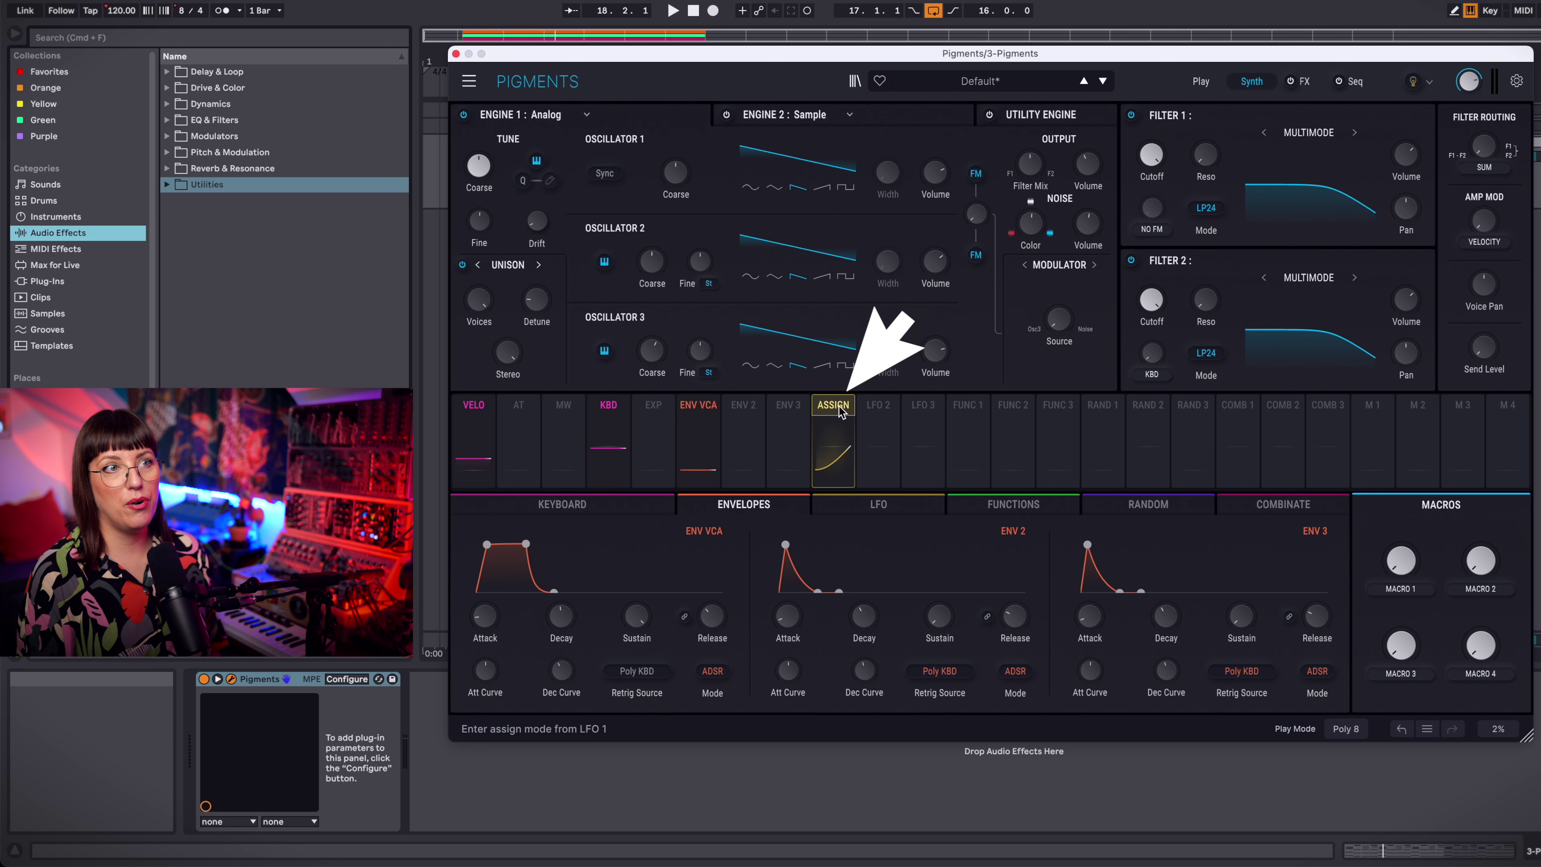
pyautogui.moveTo(836, 410); pyautogui.dragTo(1147, 155)
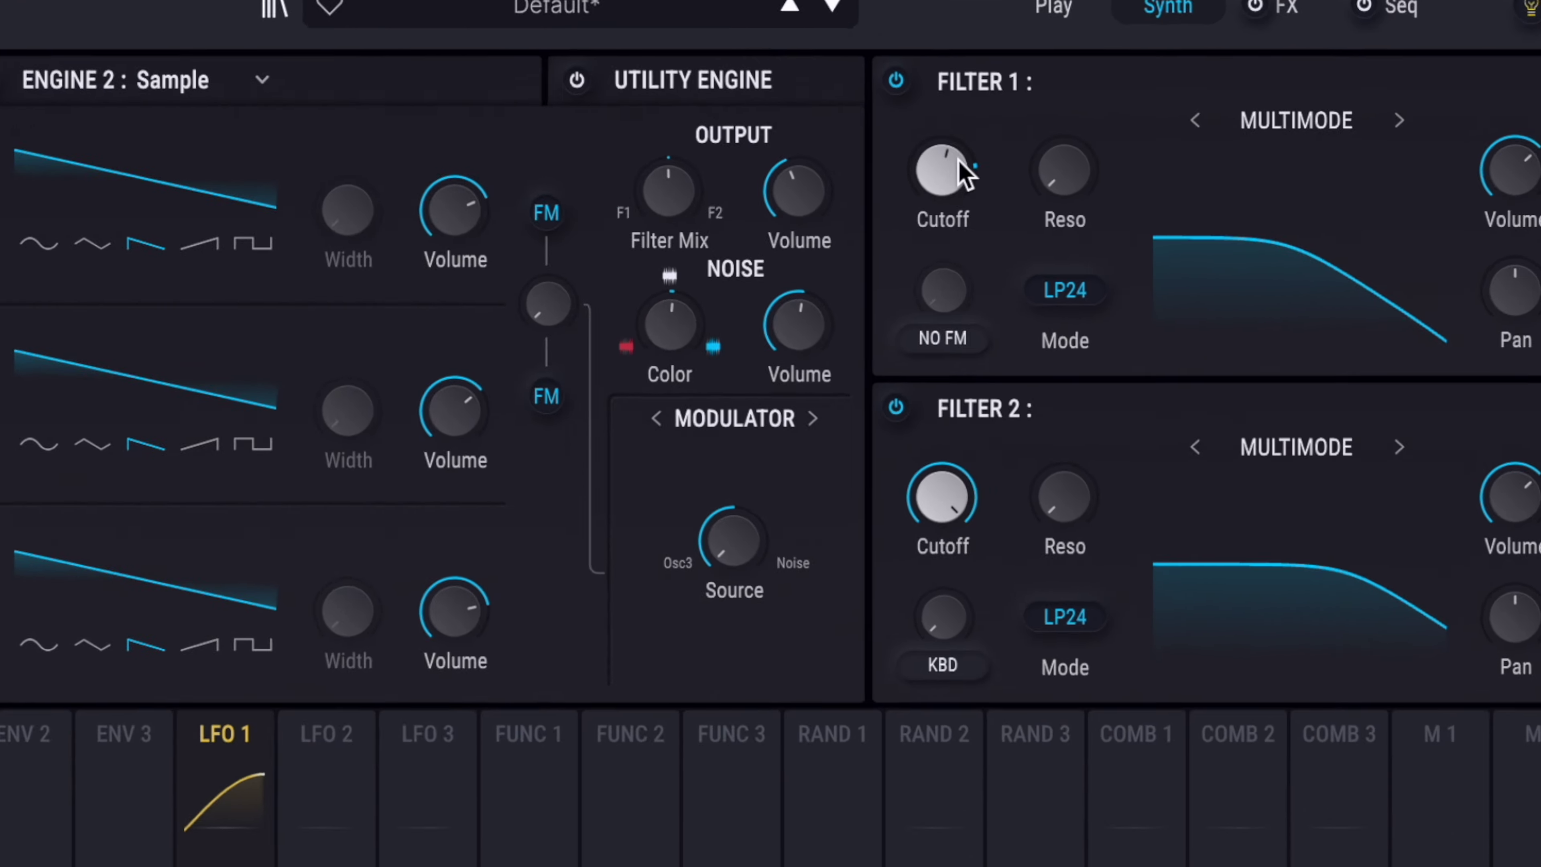
pyautogui.moveTo(1155, 192)
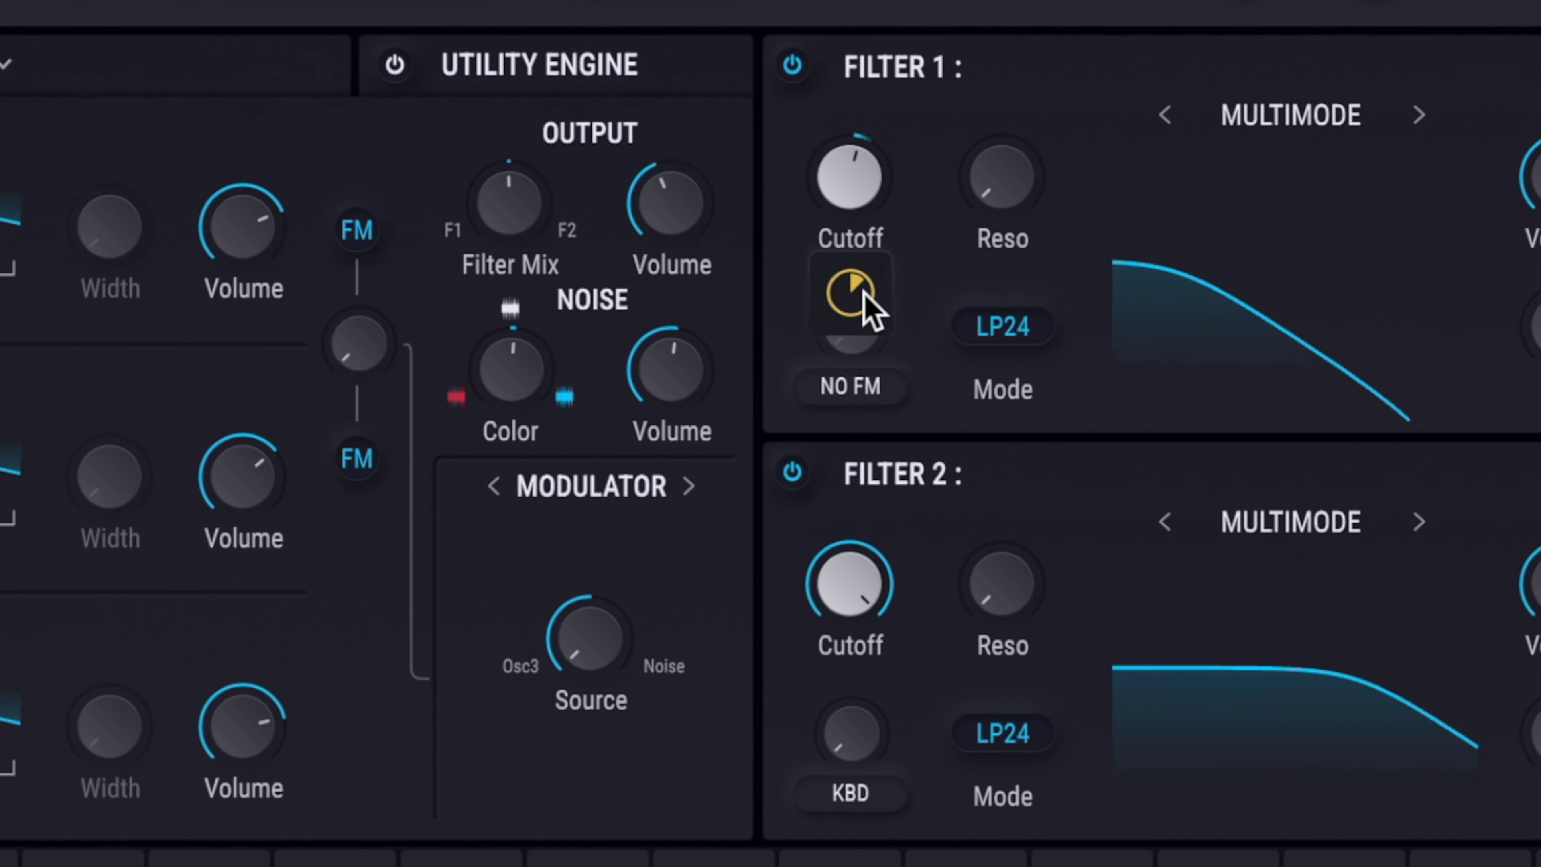
pyautogui.moveTo(861, 298); pyautogui.dragTo(901, 389)
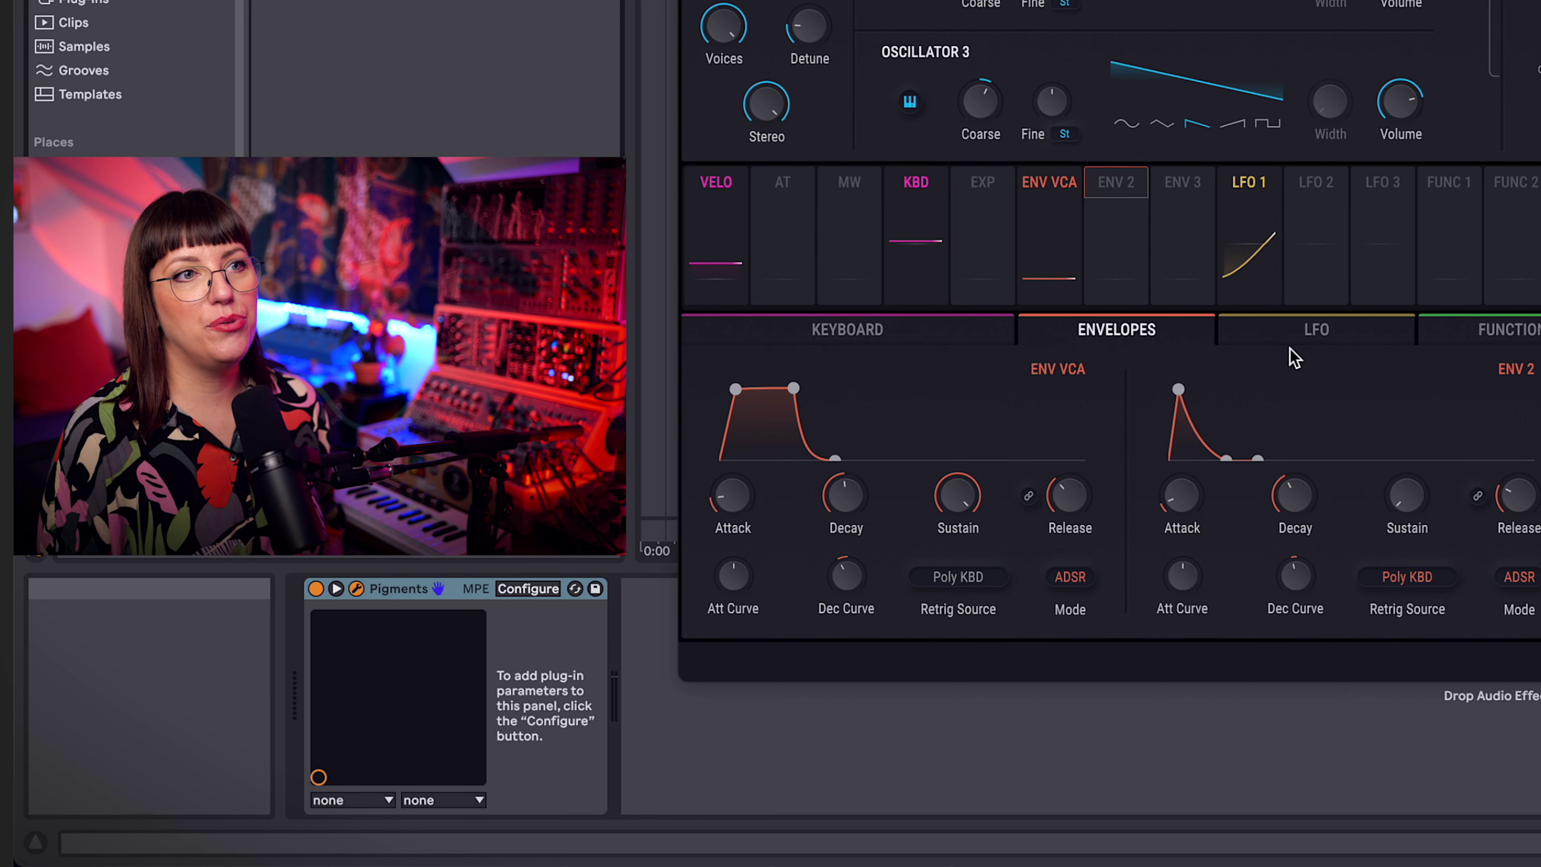
# Step: Display the LFO settings, audition LFO 1's triangle, square, saw, ramp and random waveforms, and return it to sine
pyautogui.click(1299, 347)
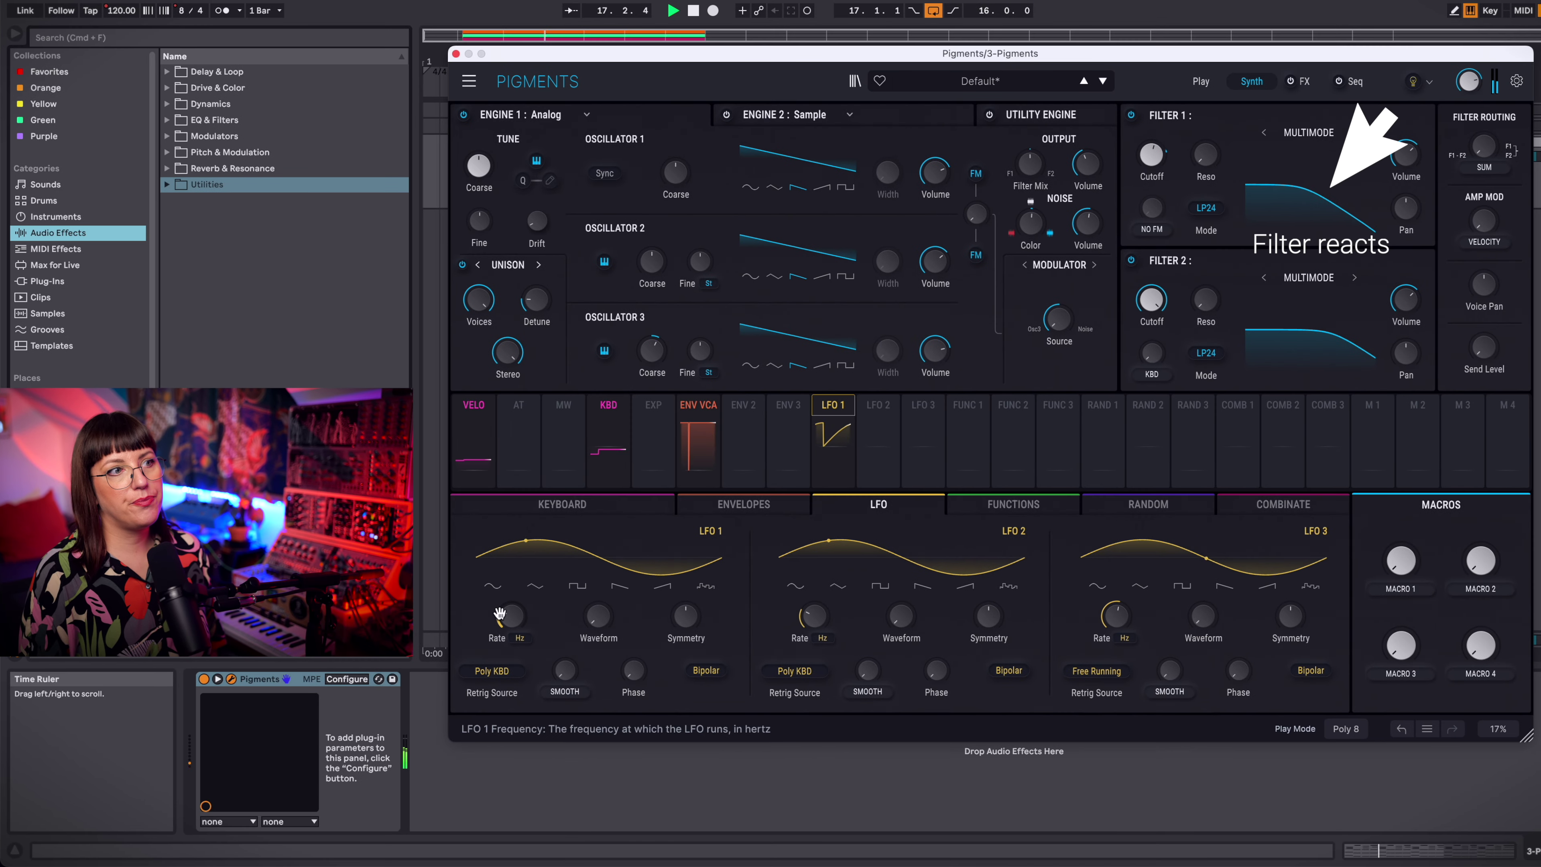
pyautogui.click(535, 586)
pyautogui.click(583, 587)
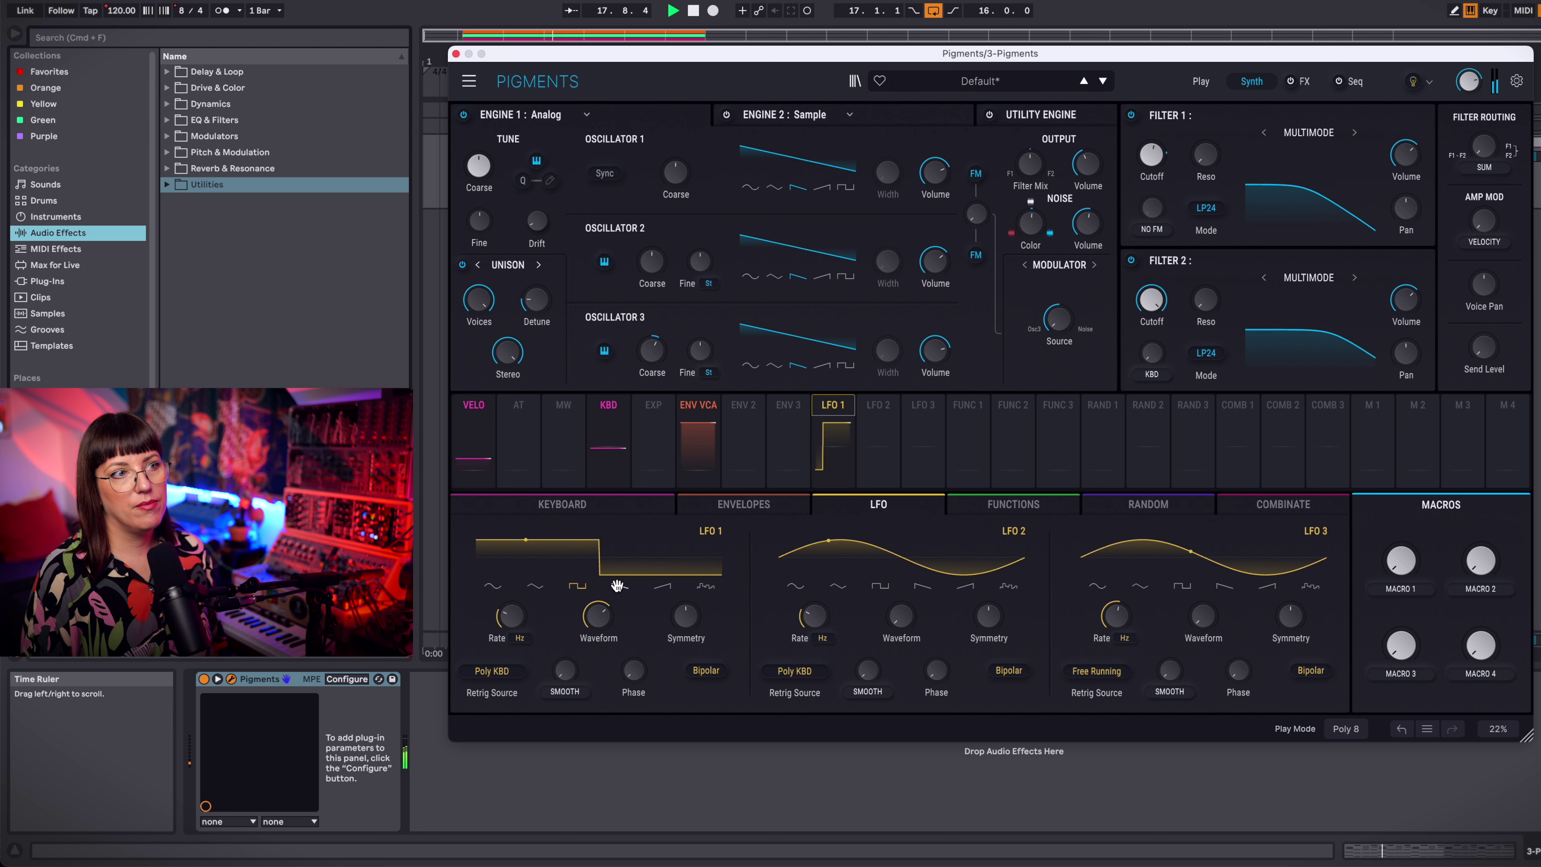
pyautogui.click(619, 587)
pyautogui.click(667, 587)
pyautogui.click(705, 586)
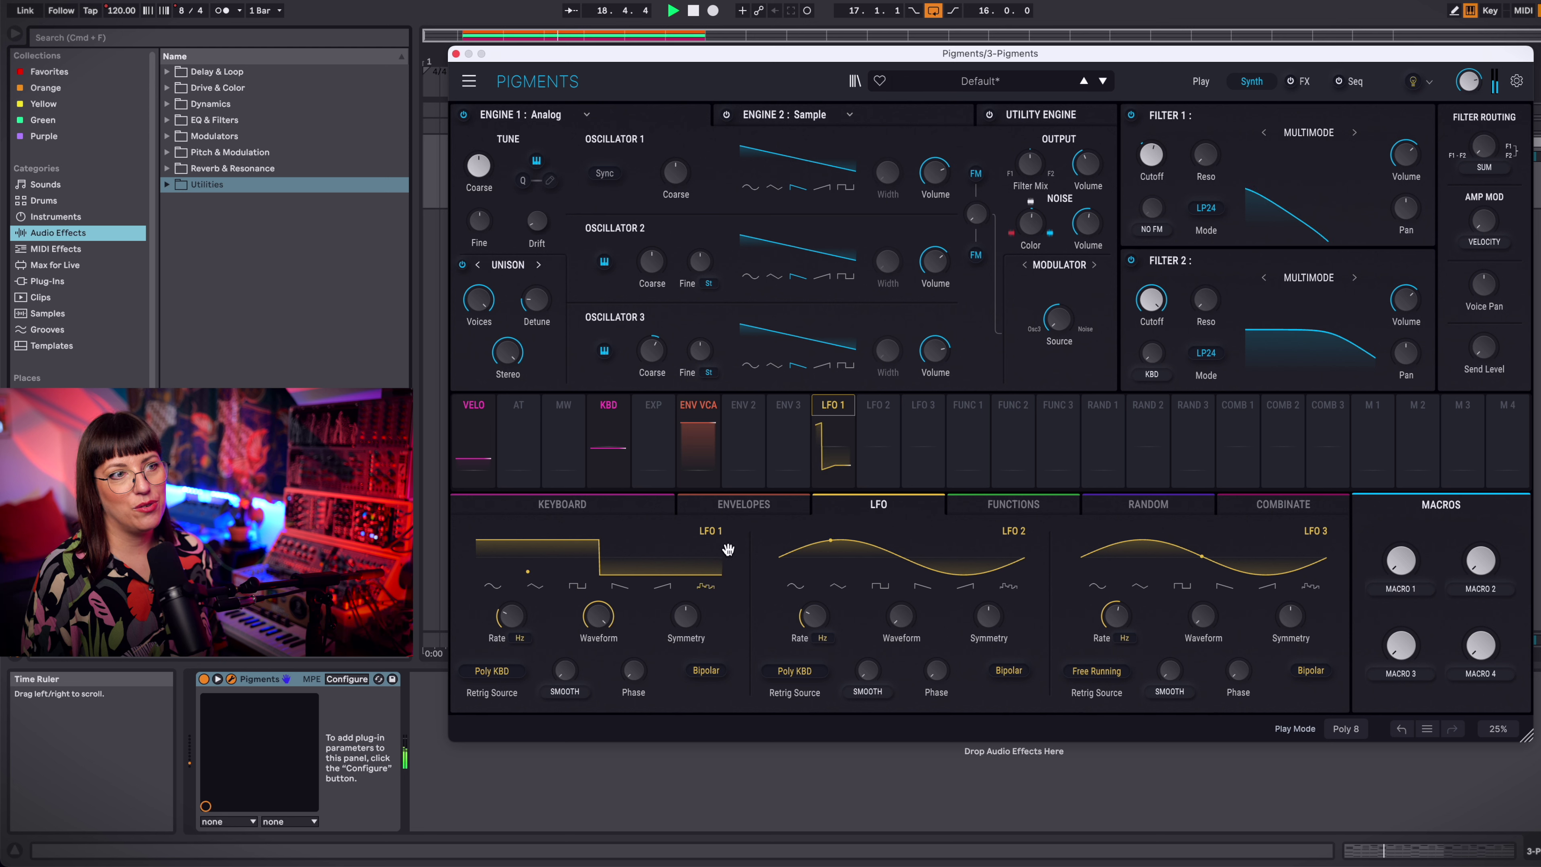
pyautogui.moveTo(587, 638); pyautogui.dragTo(521, 570)
pyautogui.click(535, 586)
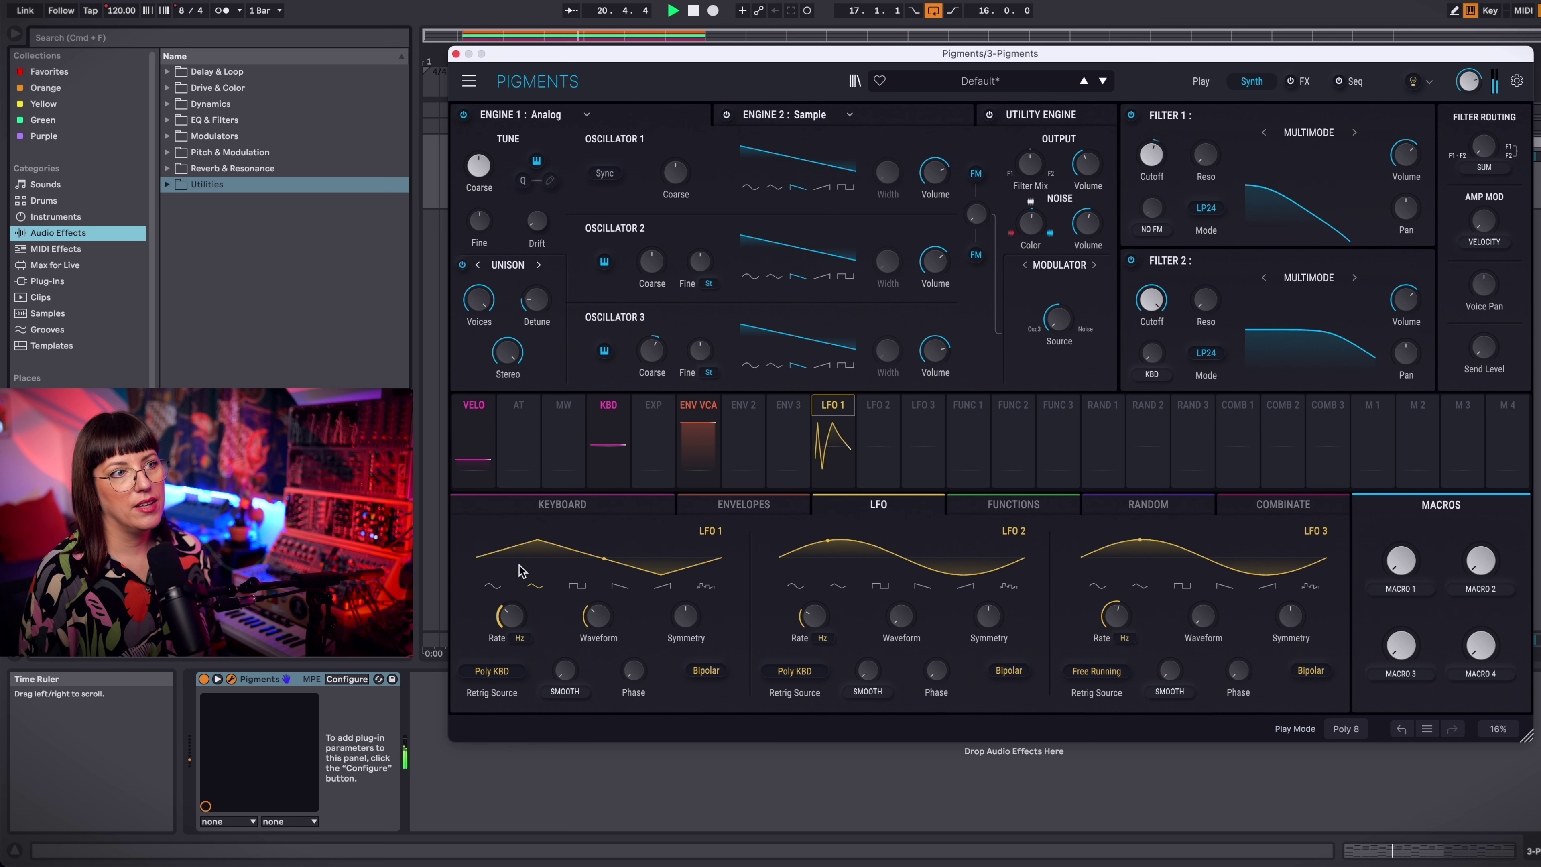
pyautogui.click(492, 586)
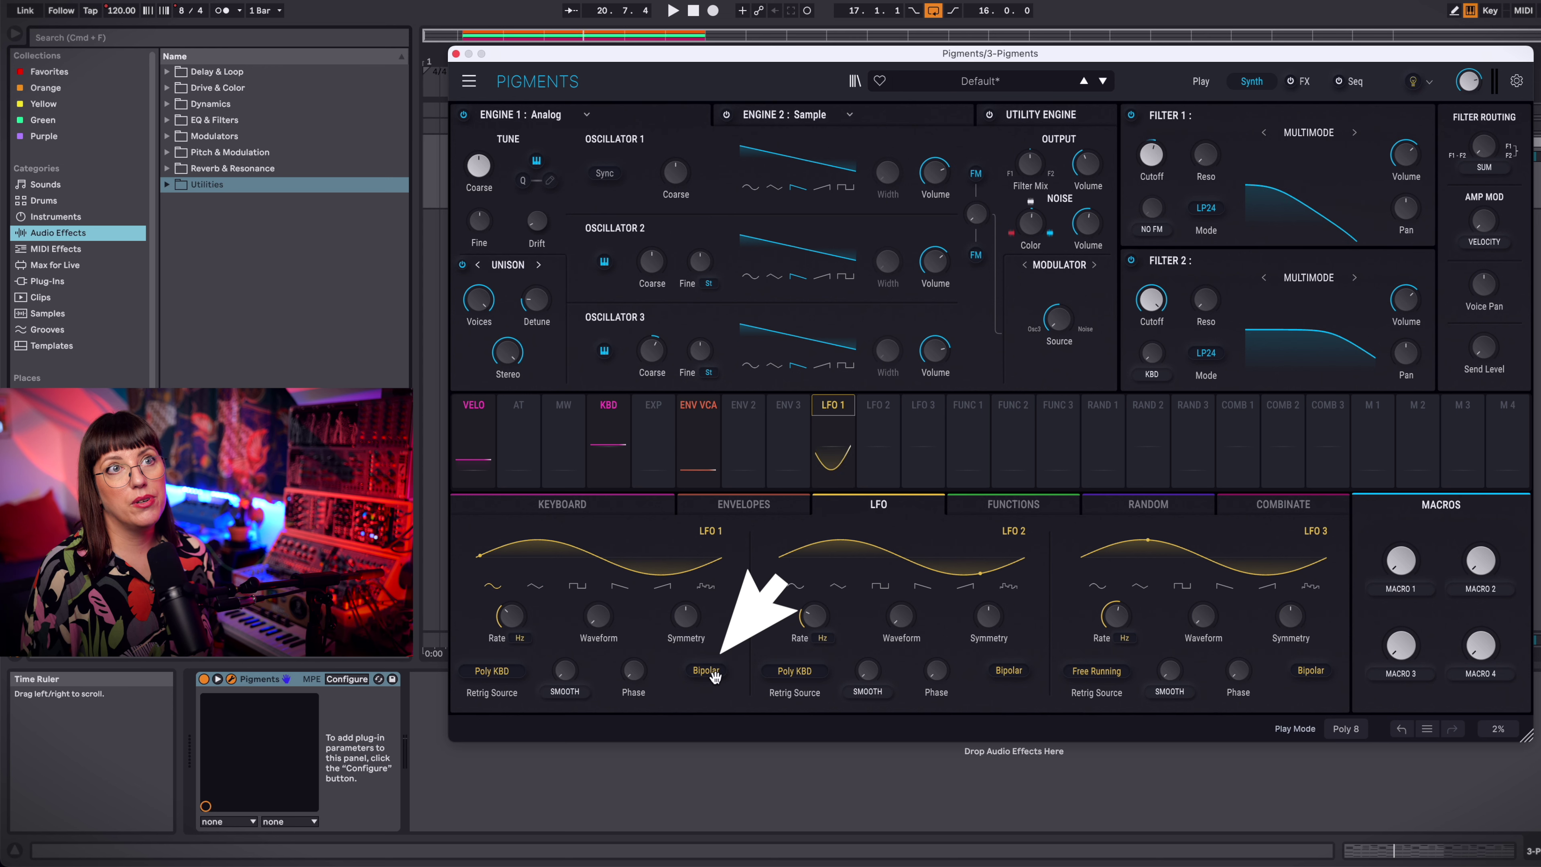
# Step: Switch LFO 1's polarity to Unipolar for the Filter 1 cutoff modulation
pyautogui.moveTo(1152, 158)
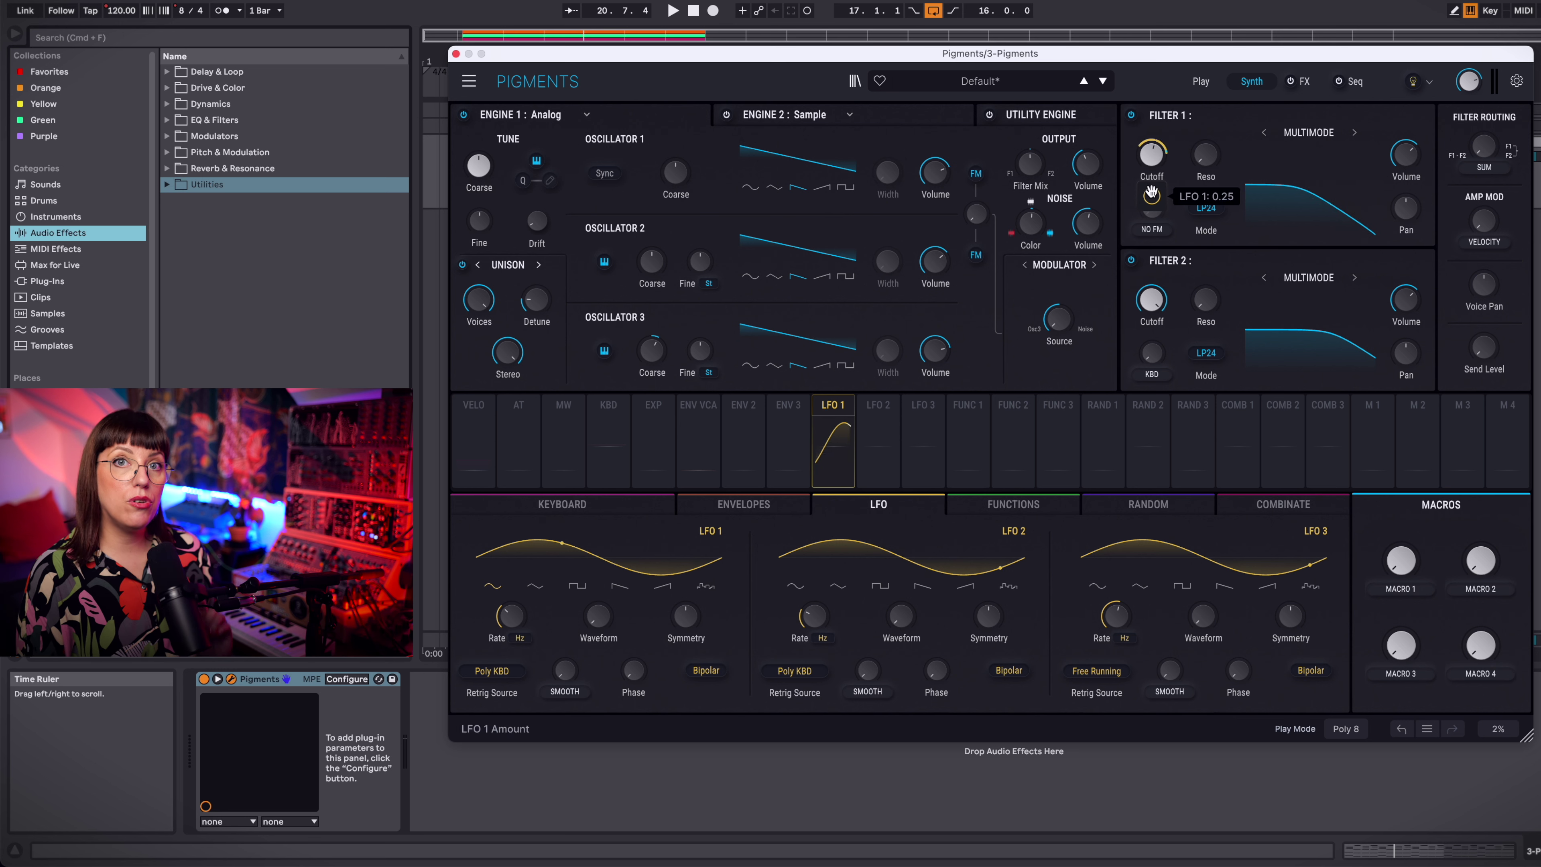
pyautogui.click(706, 670)
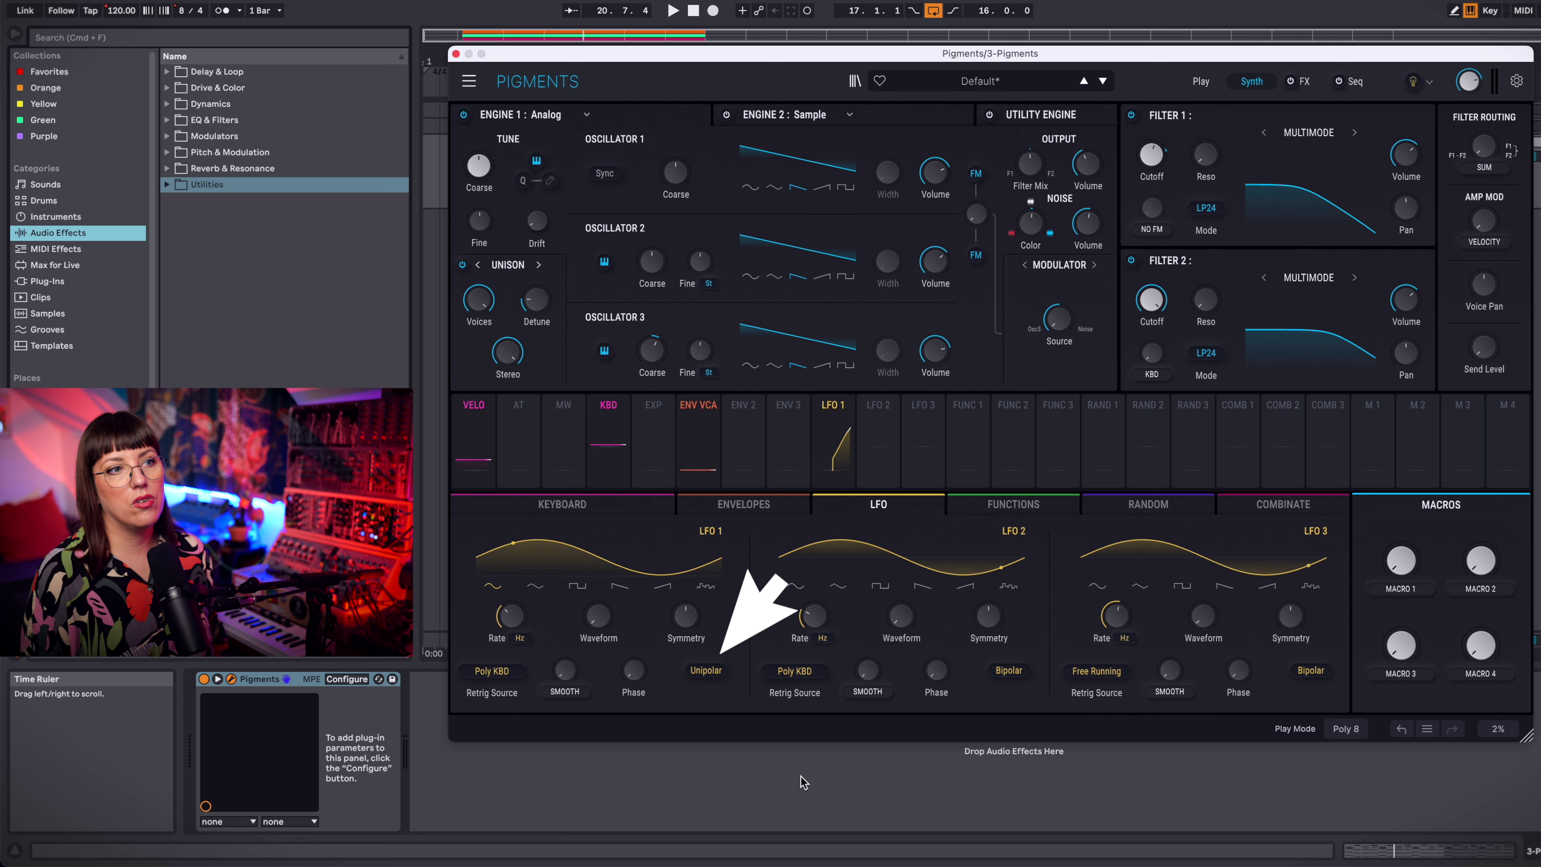
pyautogui.moveTo(1166, 152)
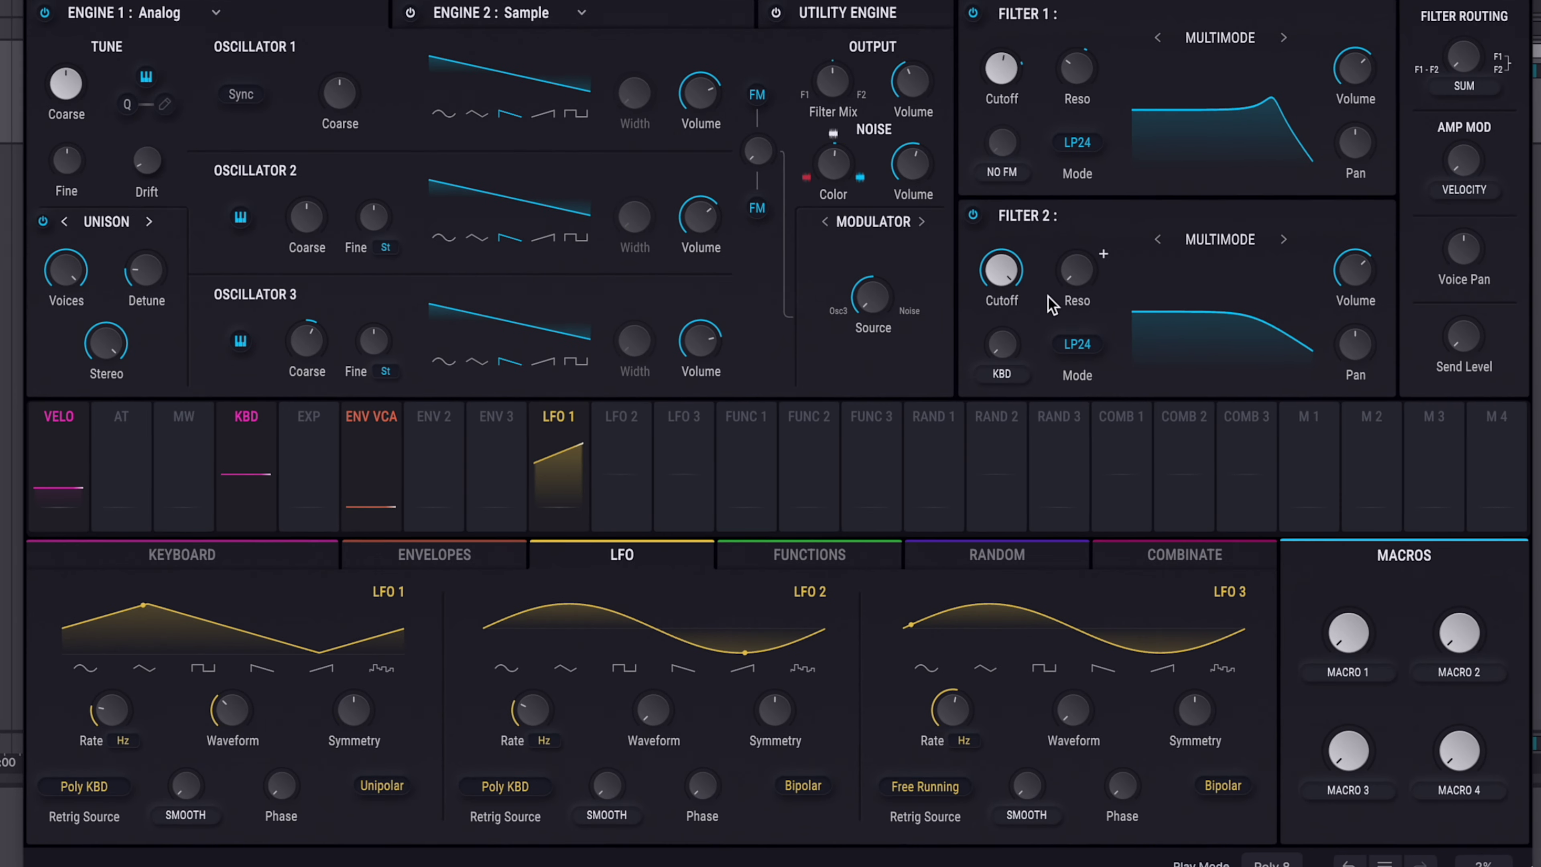
# Step: Assign LFO 2 to Filter 2's cutoff and raise Filter 2's resonance
pyautogui.click(608, 419)
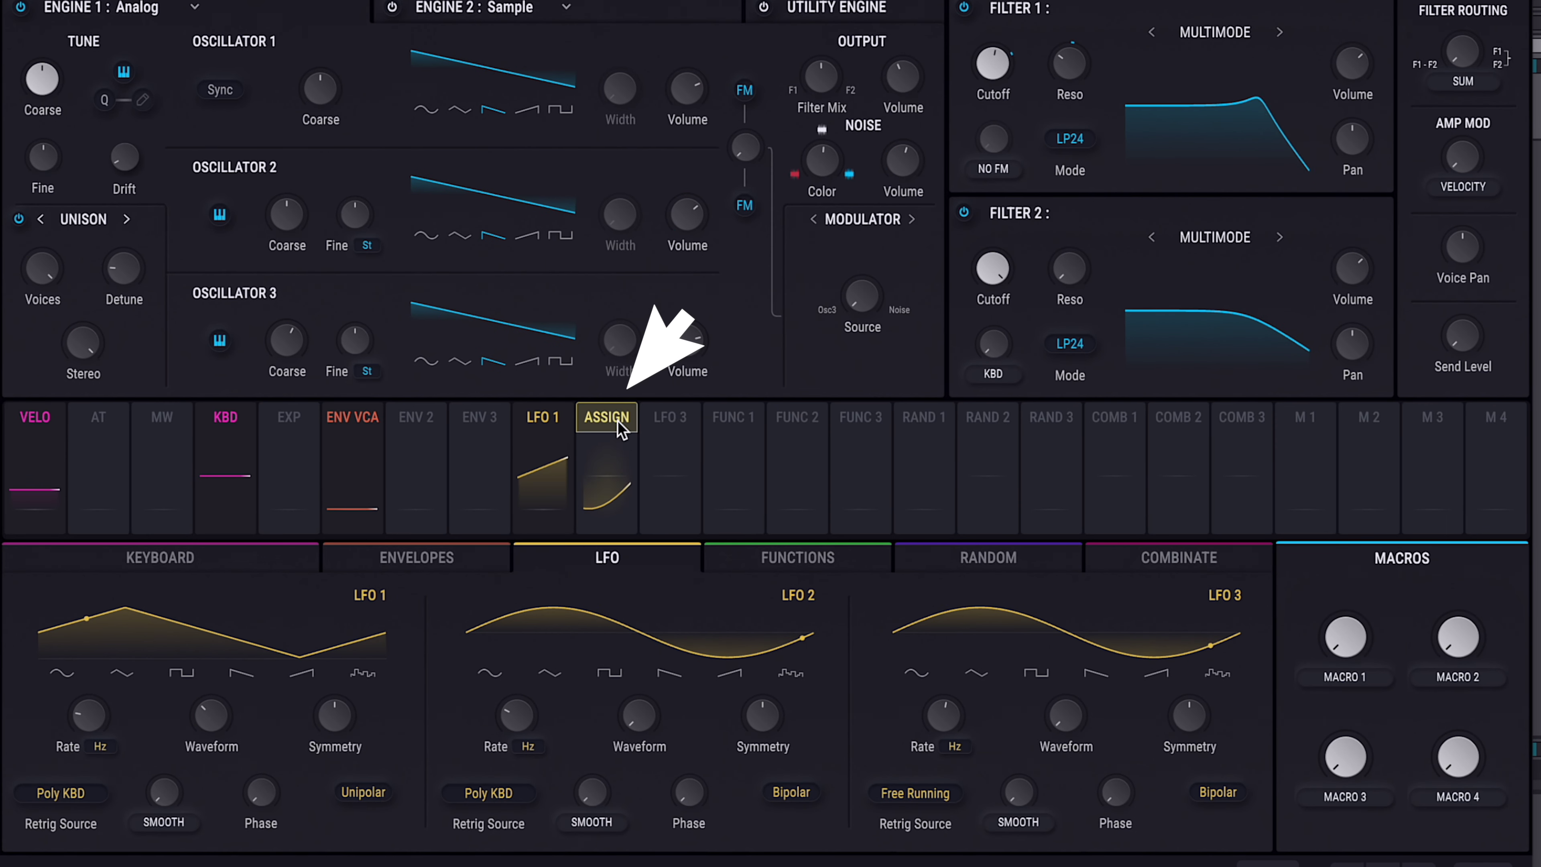
pyautogui.moveTo(608, 419); pyautogui.dragTo(1000, 324)
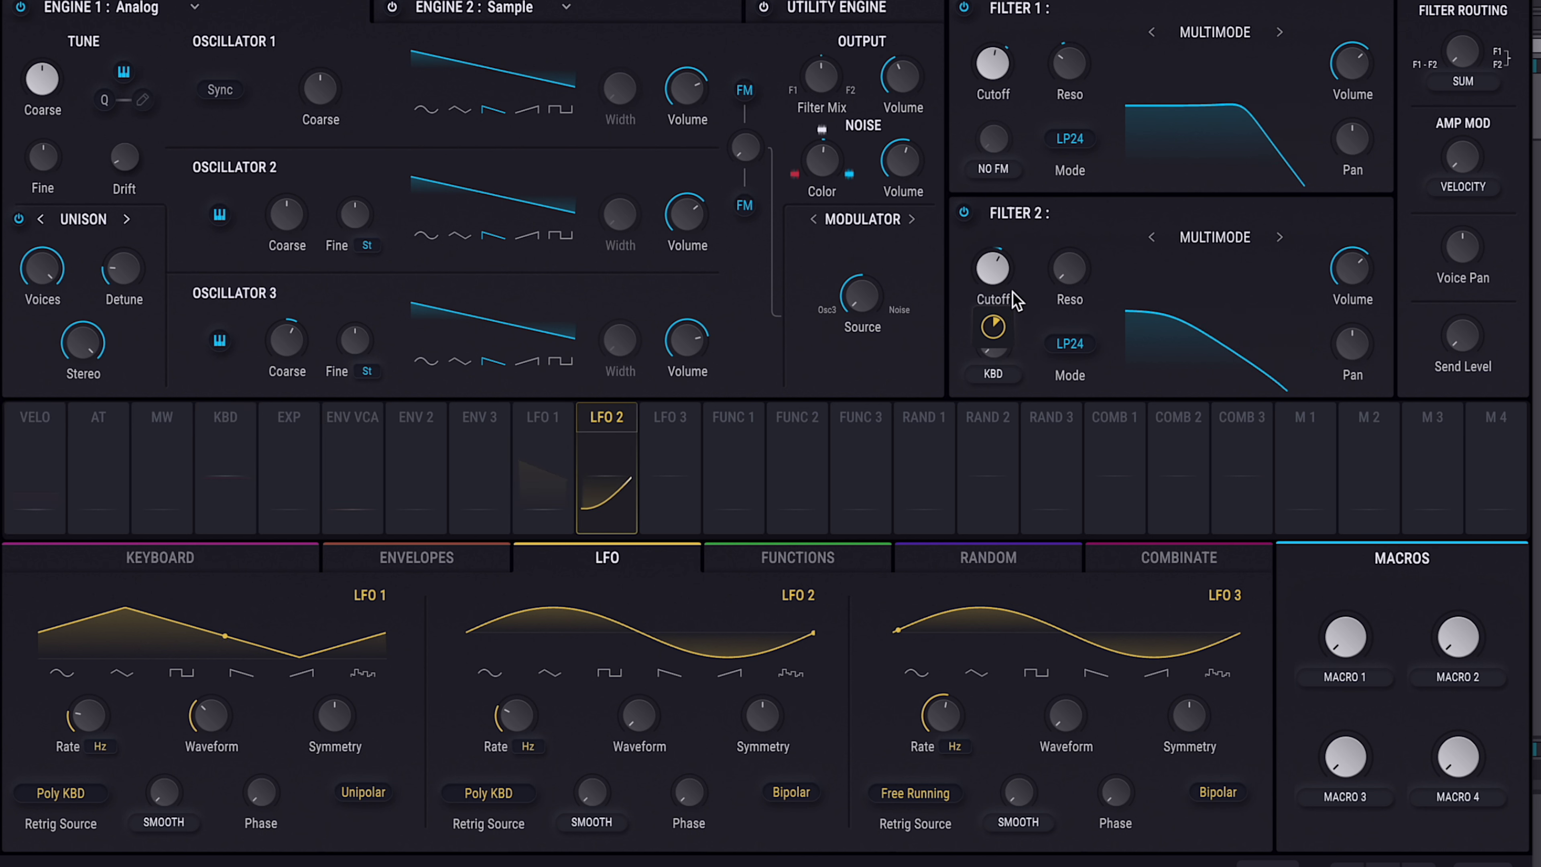
pyautogui.moveTo(1083, 274); pyautogui.dragTo(1097, 204)
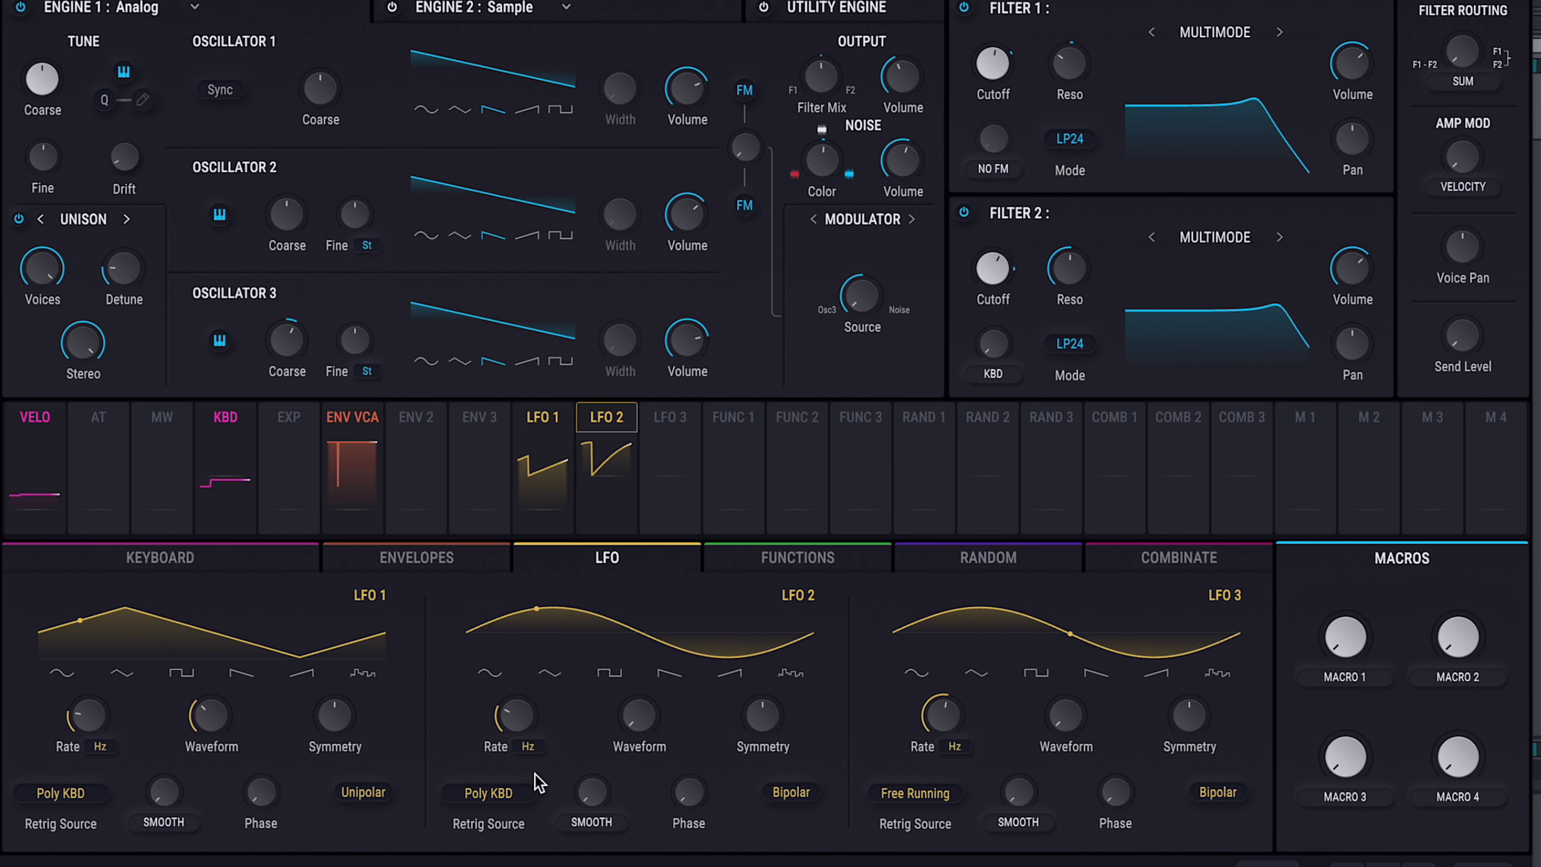
# Step: Adjust LFO 2's rate and shift its waveform from sine toward a triangle shape
pyautogui.moveTo(508, 724)
pyautogui.moveTo(508, 724); pyautogui.dragTo(589, 714)
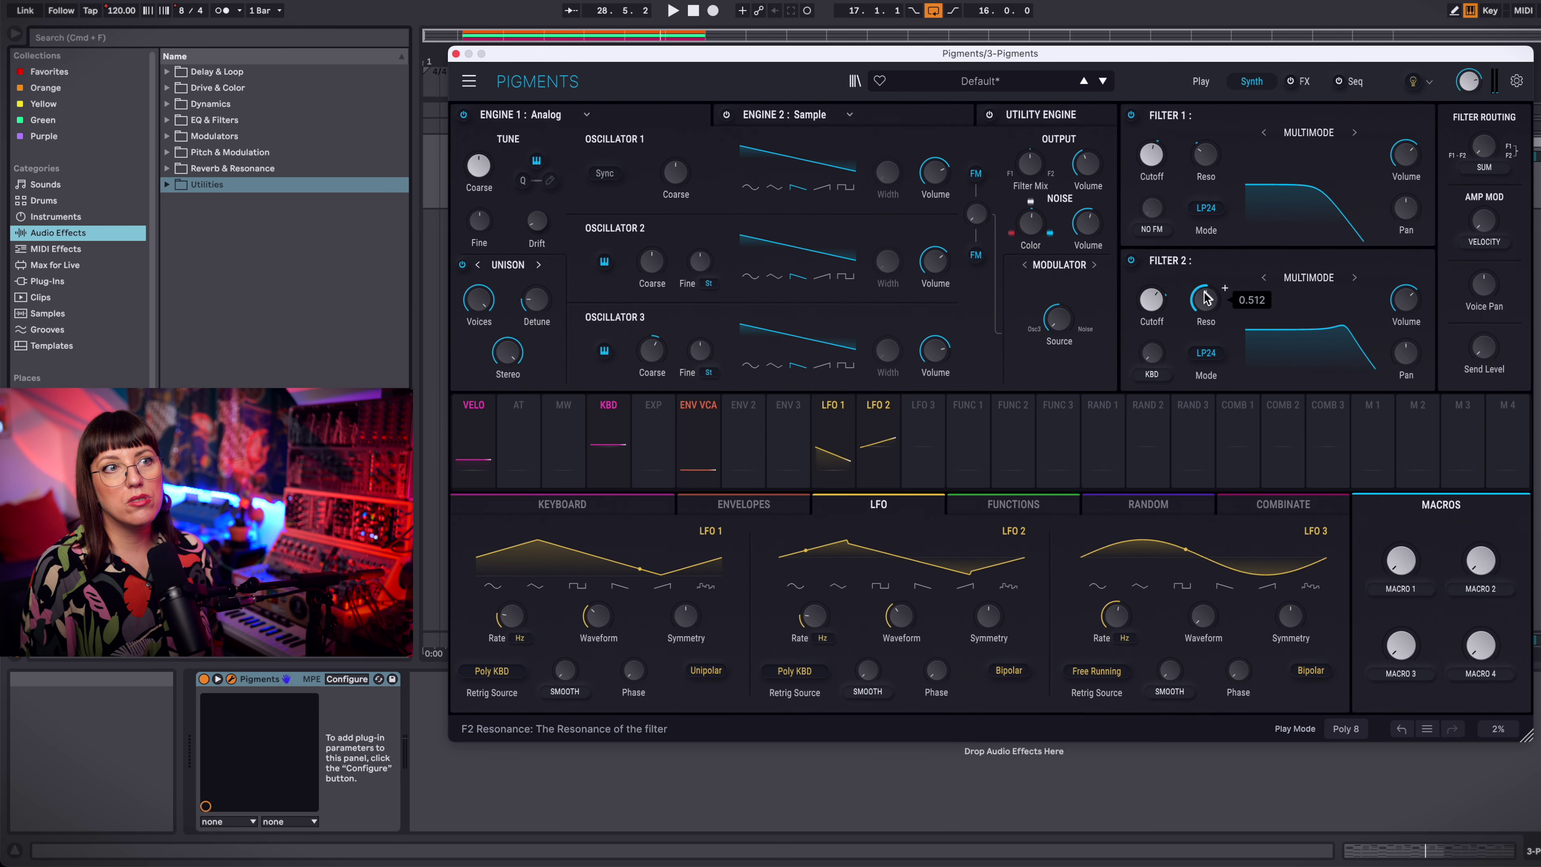
# Step: Assign LFO 3 to modulate Filter 2's resonance and toggle playback to audition it
pyautogui.moveTo(922, 440); pyautogui.dragTo(1206, 299)
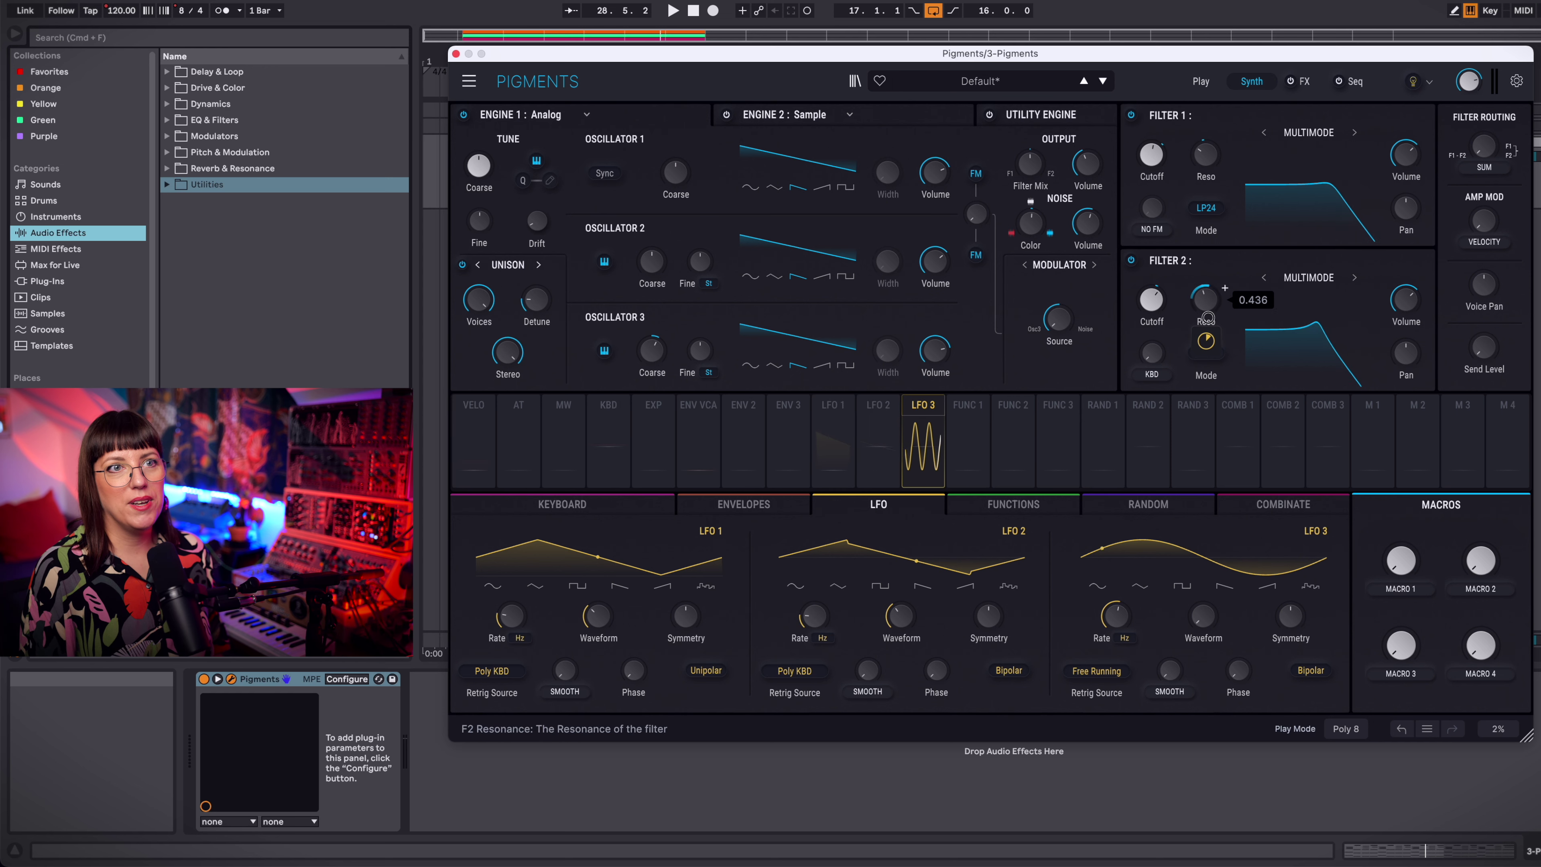
pyautogui.press('space')
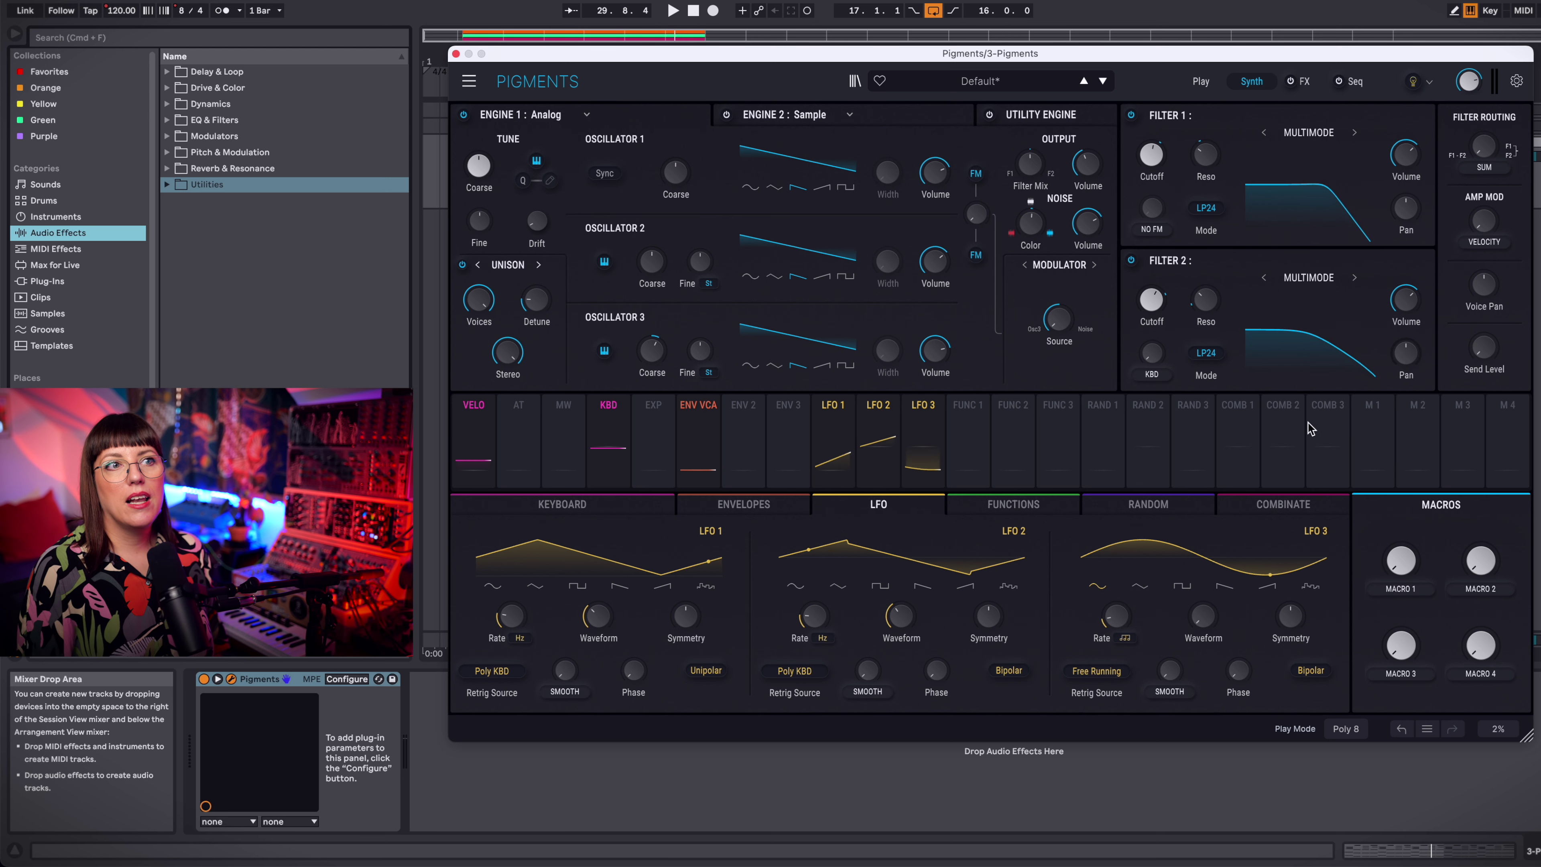
# Step: Assign Function 1 to modulate Filter 2's pan and display the Function 1 curve
pyautogui.moveTo(973, 418)
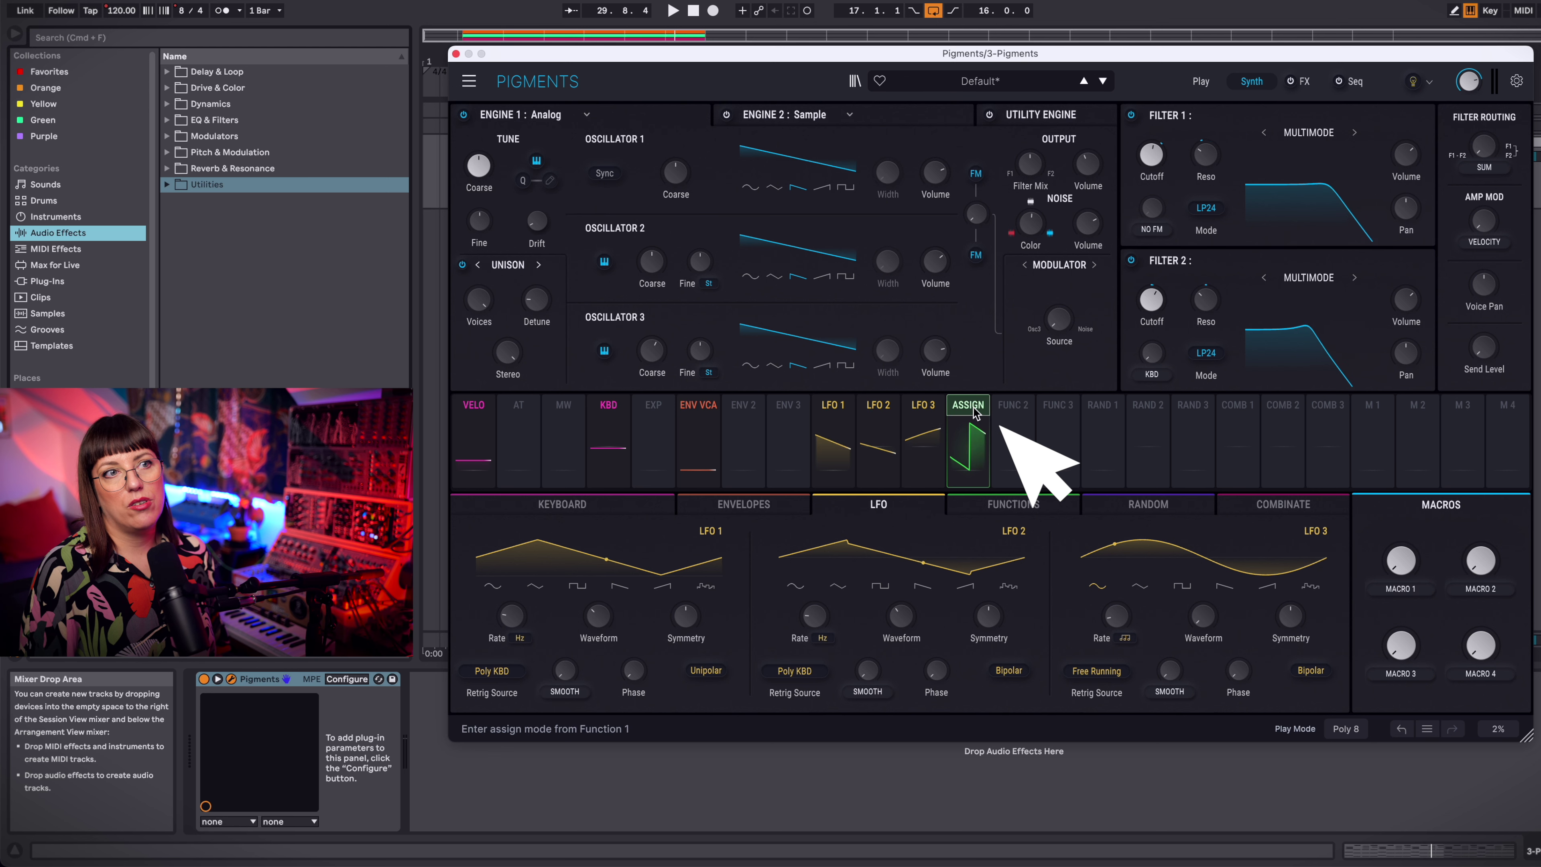
pyautogui.click(973, 406)
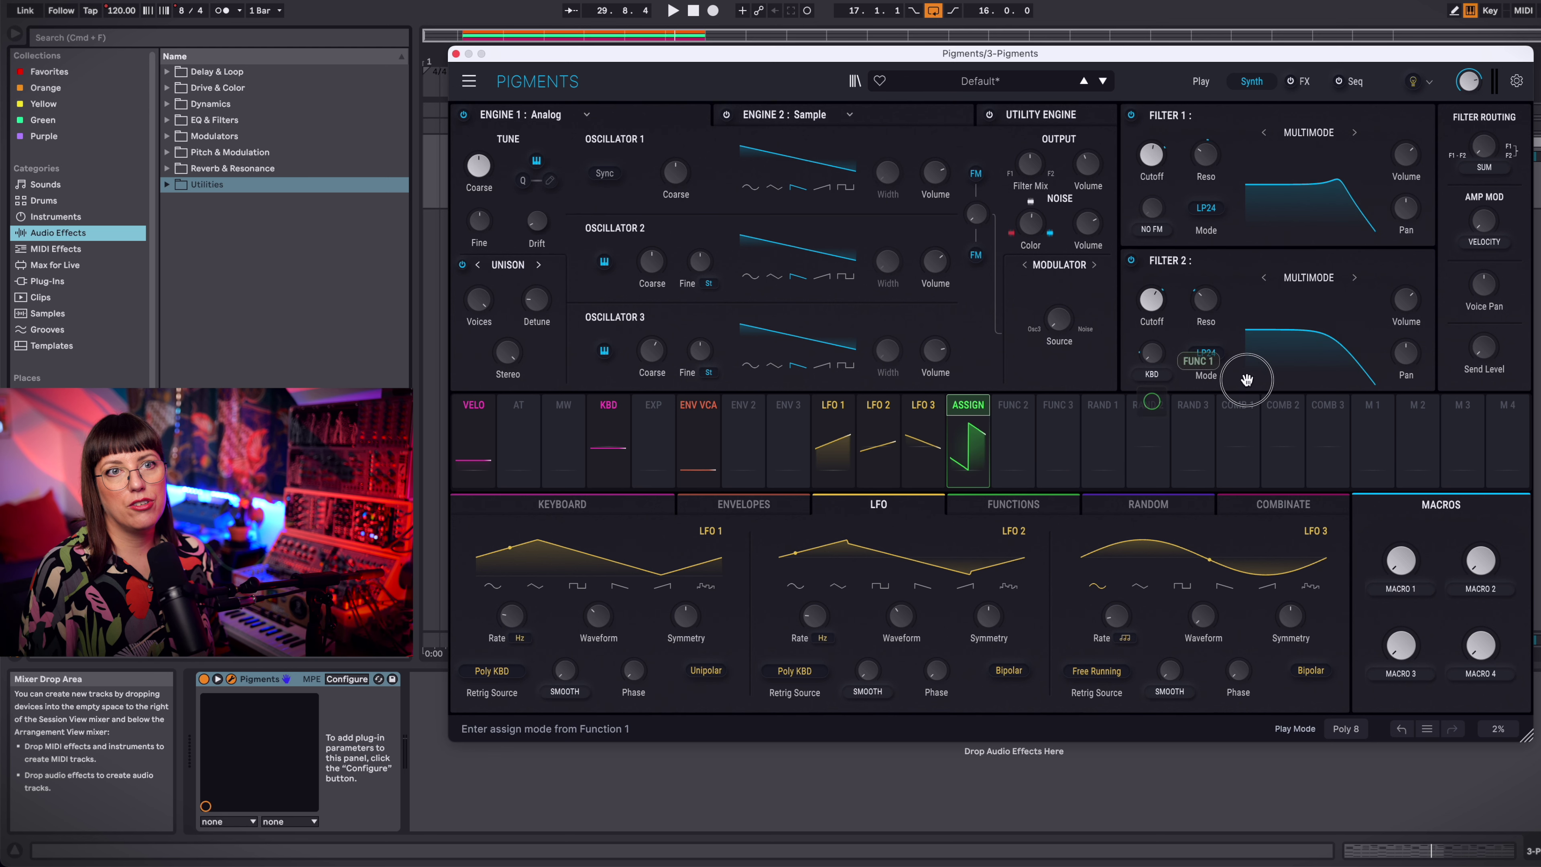
pyautogui.click(1421, 349)
pyautogui.moveTo(1423, 349); pyautogui.dragTo(1414, 350)
pyautogui.click(967, 446)
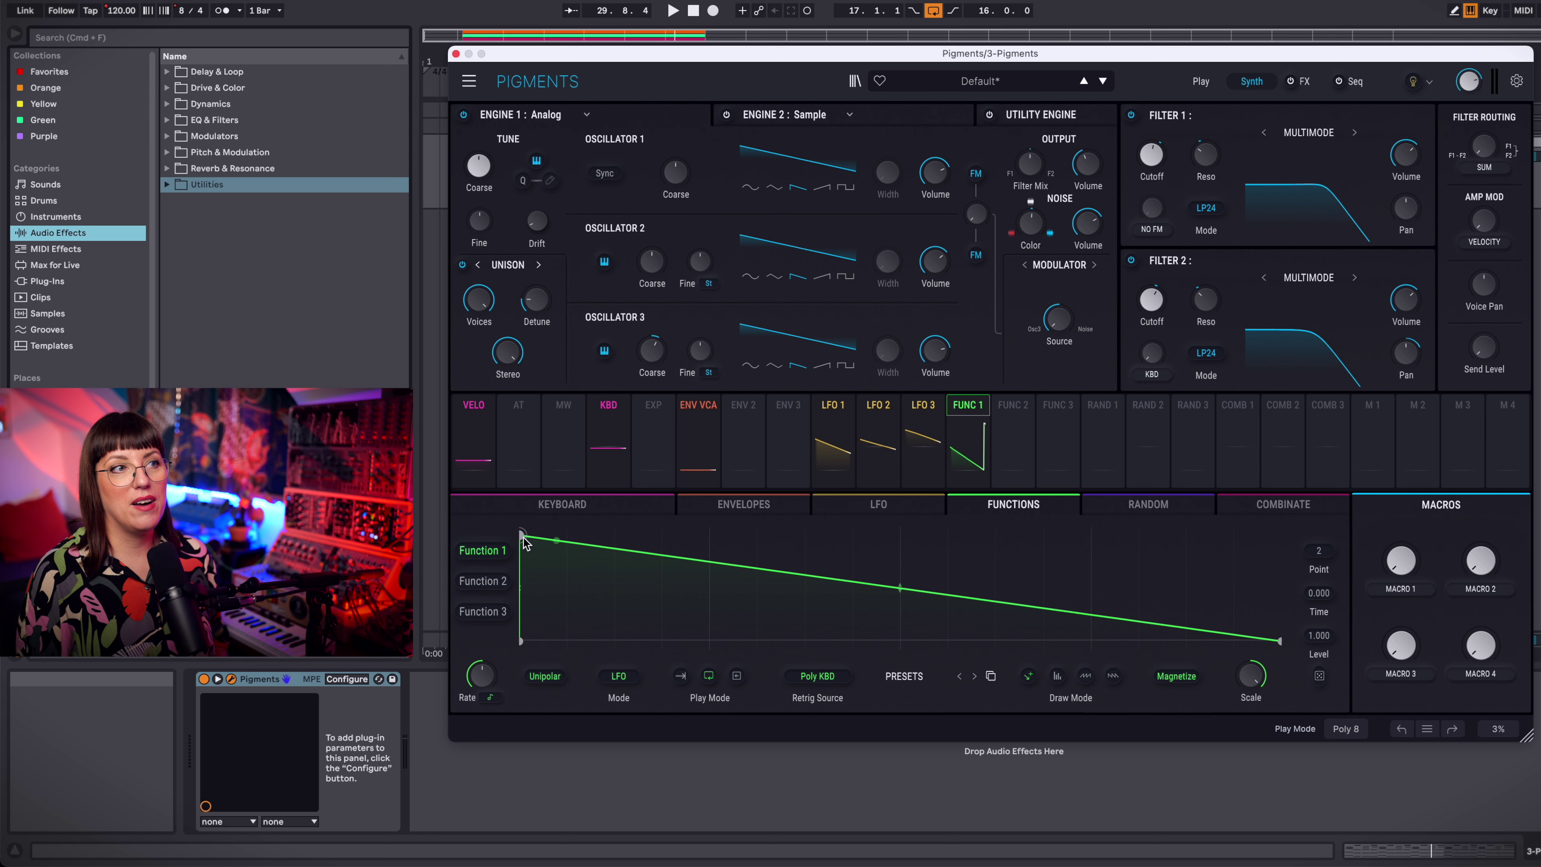
# Step: Try reshaping Function 1's curve by moving its points
pyautogui.moveTo(523, 536); pyautogui.dragTo(614, 551)
pyautogui.moveTo(709, 599); pyautogui.dragTo(750, 551)
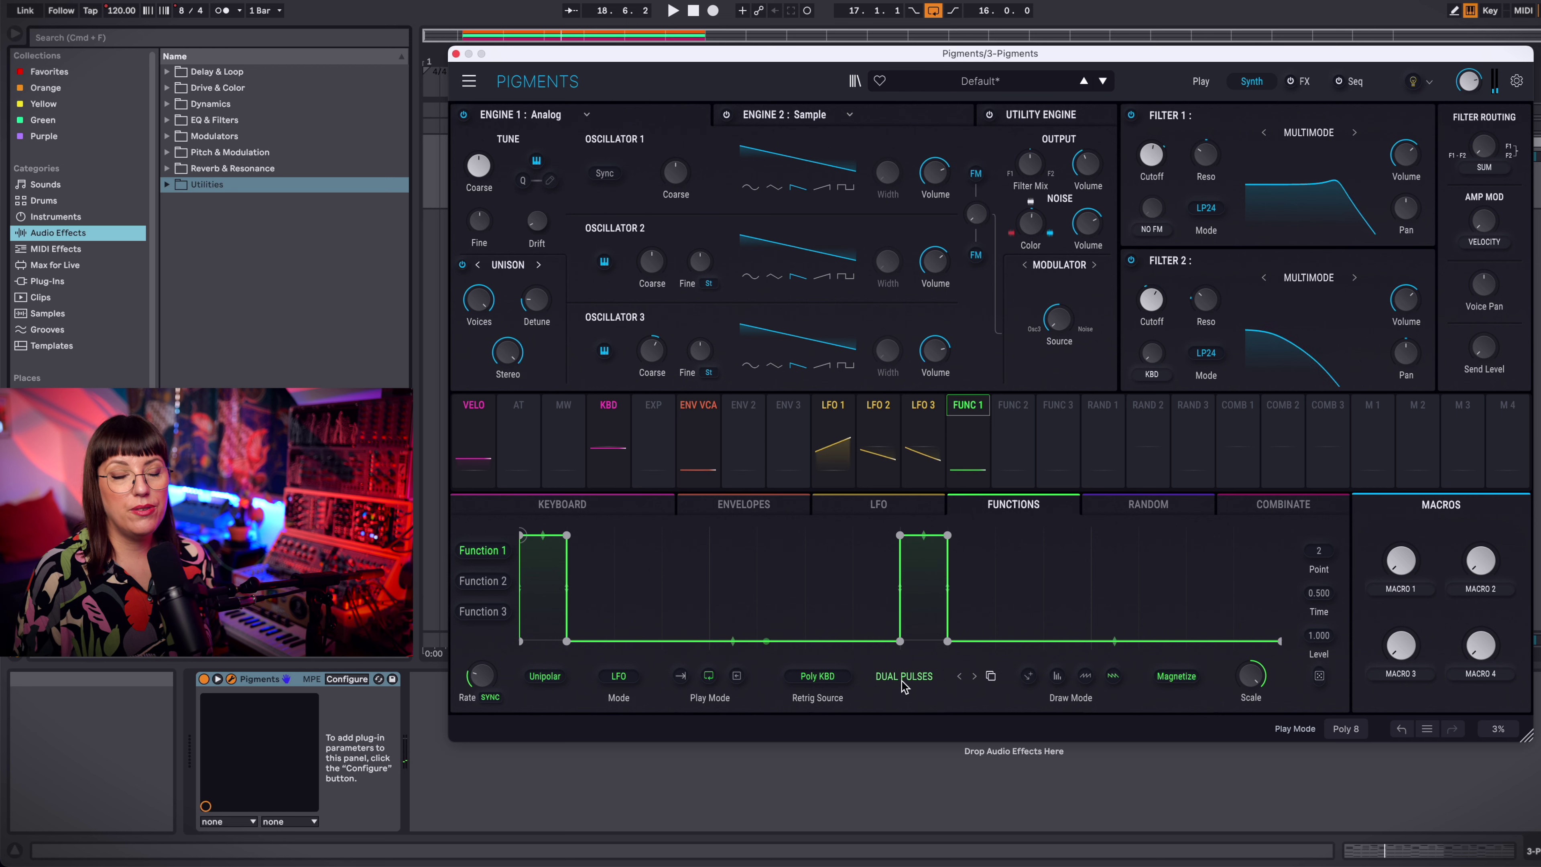
# Step: Audition the LFO - Round preset on Function 1, and load the LFO - Triangle preset instead
pyautogui.click(903, 682)
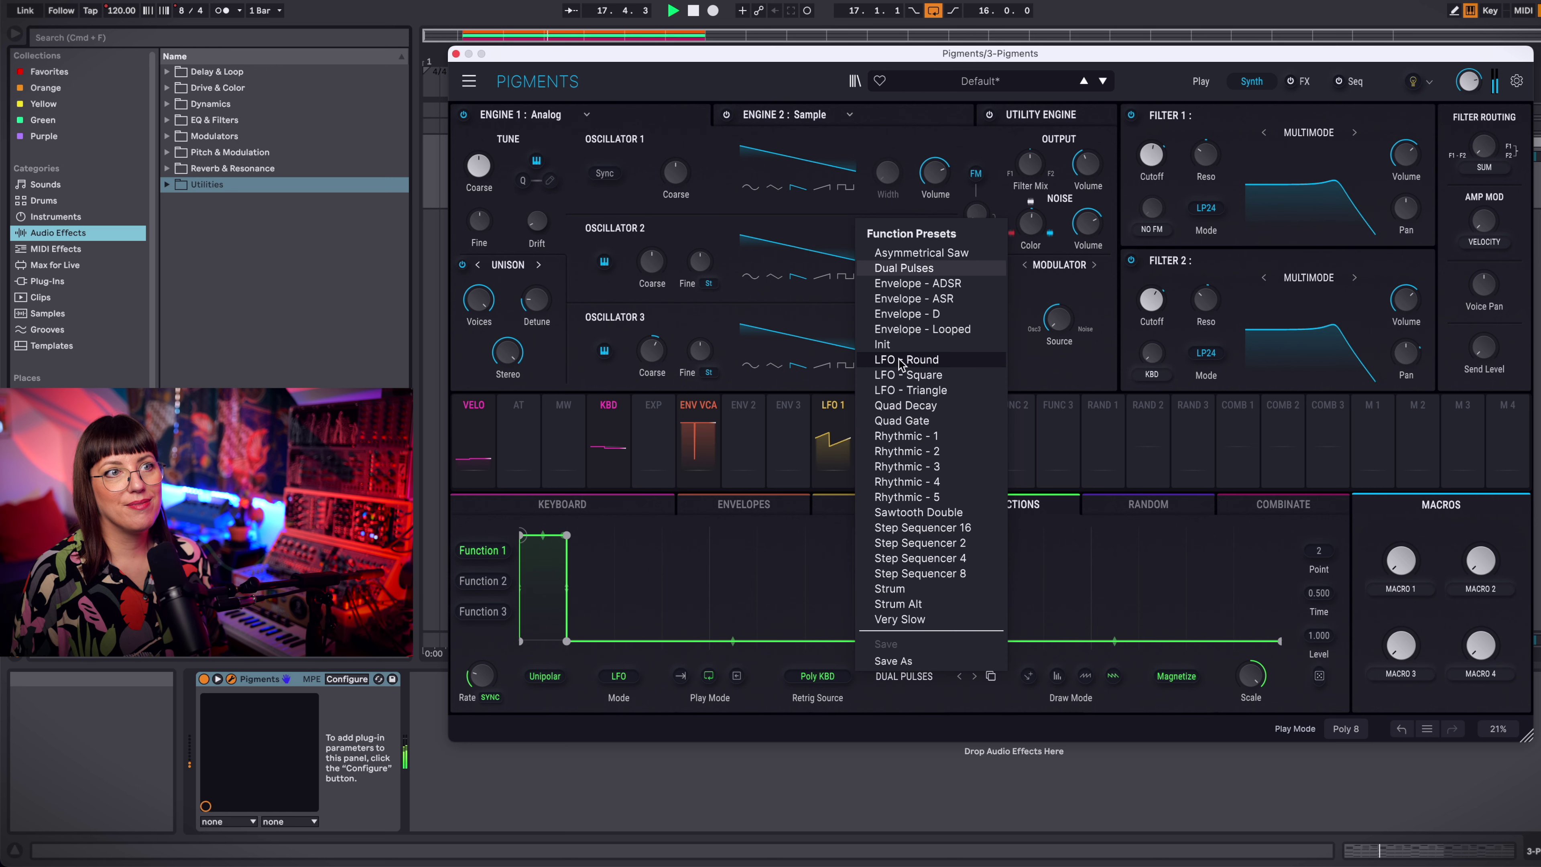
pyautogui.click(907, 359)
pyautogui.click(907, 676)
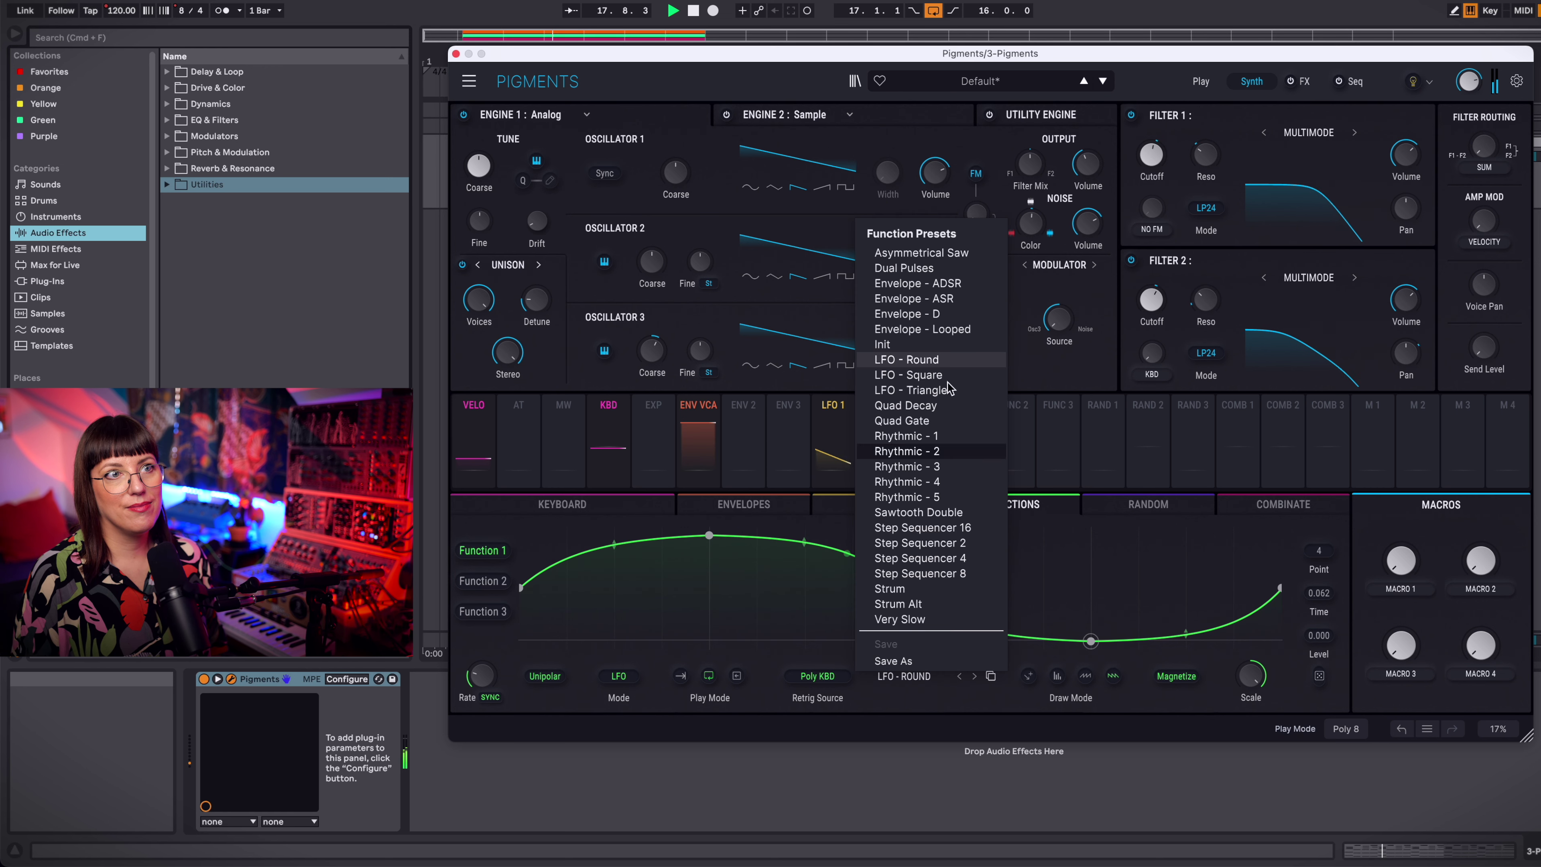
pyautogui.click(937, 386)
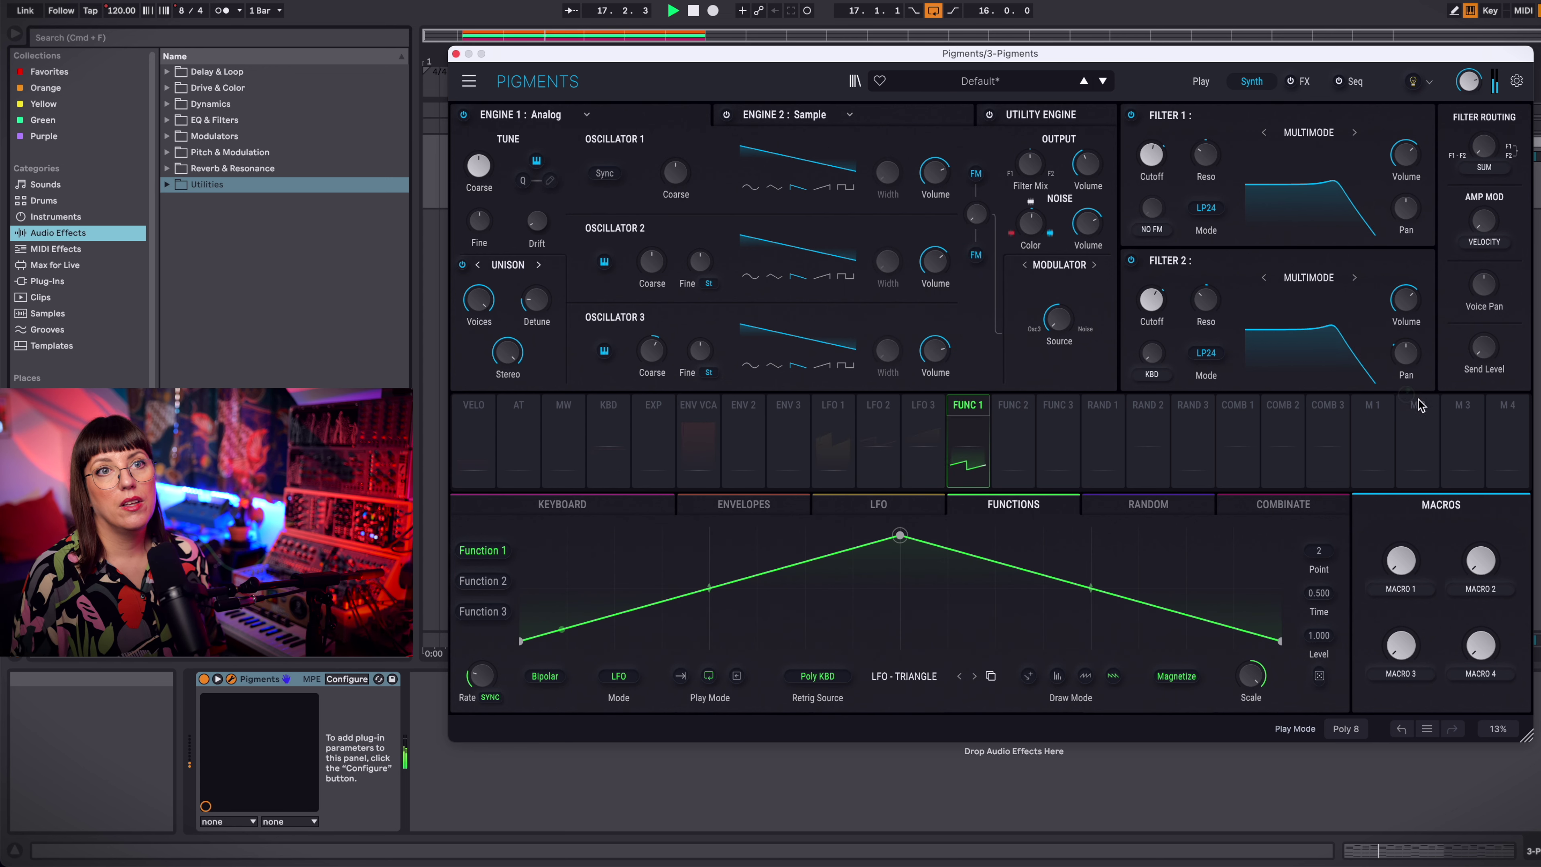
pyautogui.moveTo(1400, 393)
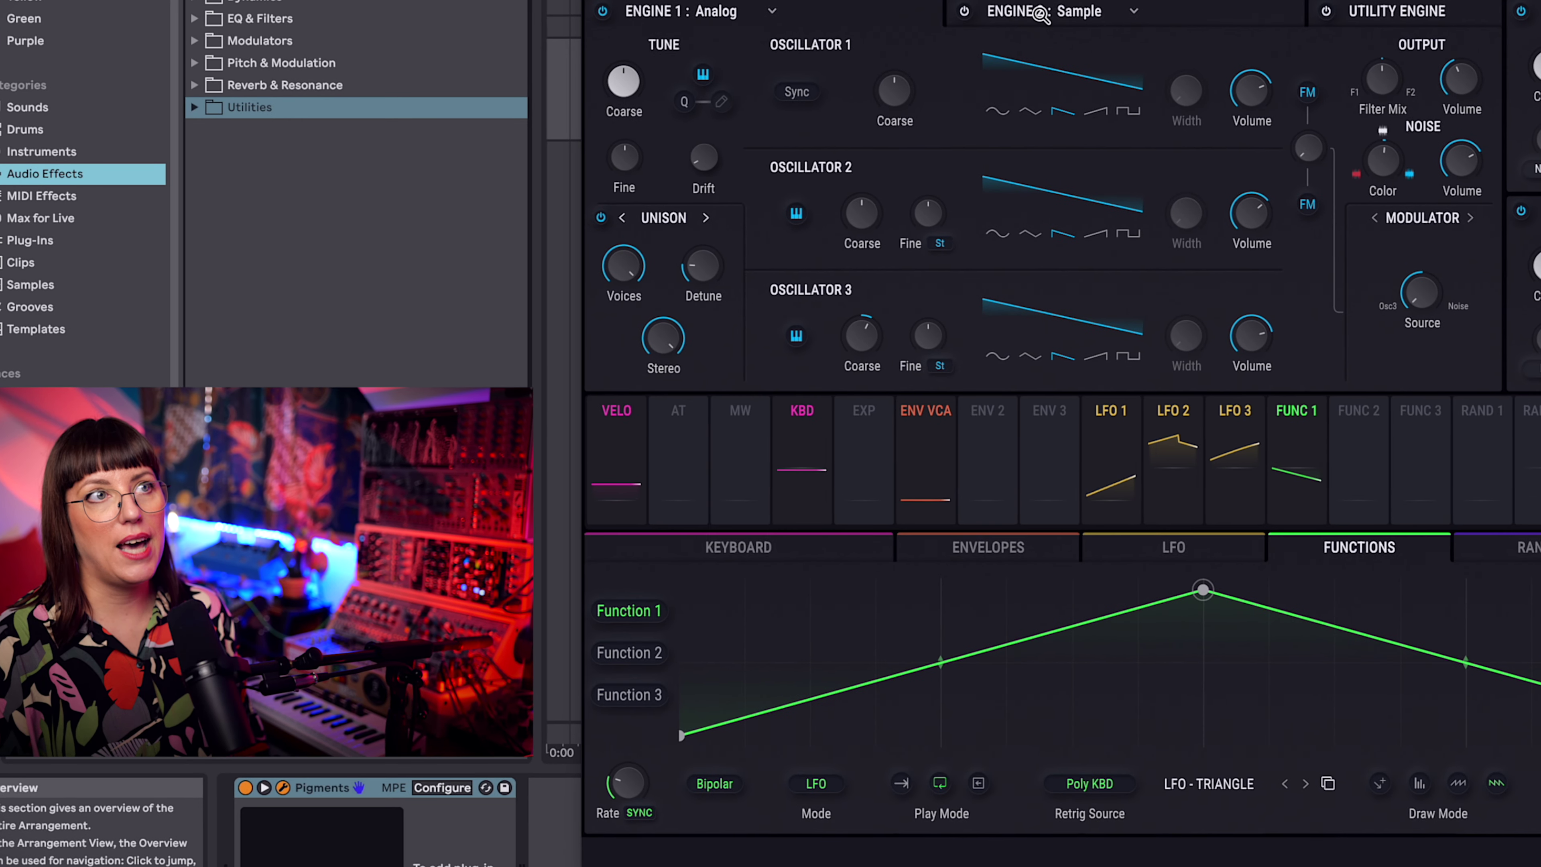
# Step: Display Engine 2's sample browser, preview the Foley samples Pebble Rain and Rustling, and load Rustling into slot A
pyautogui.click(1039, 12)
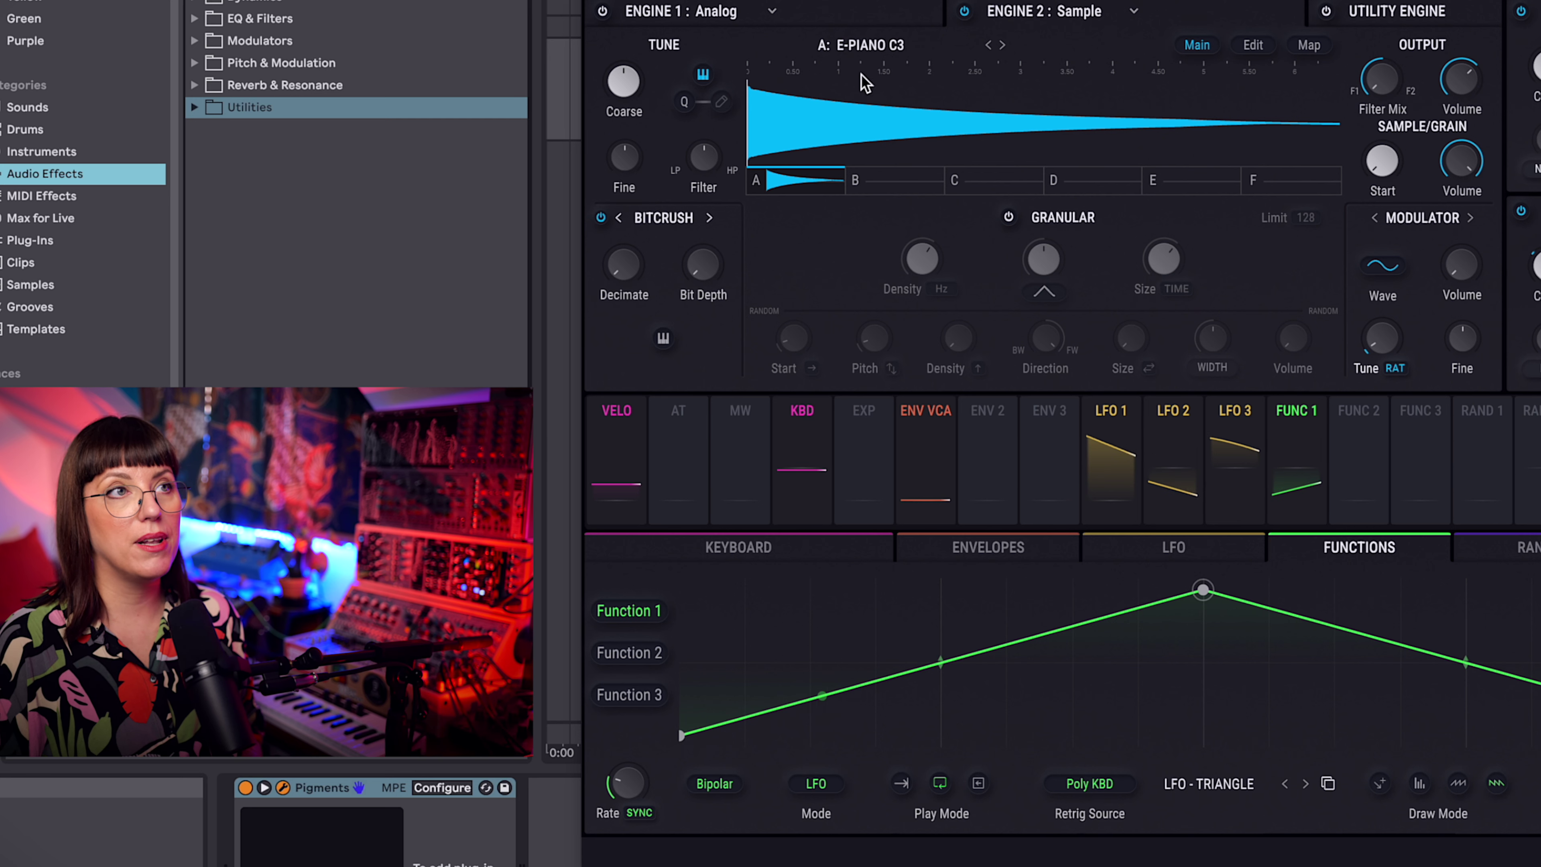
pyautogui.click(861, 45)
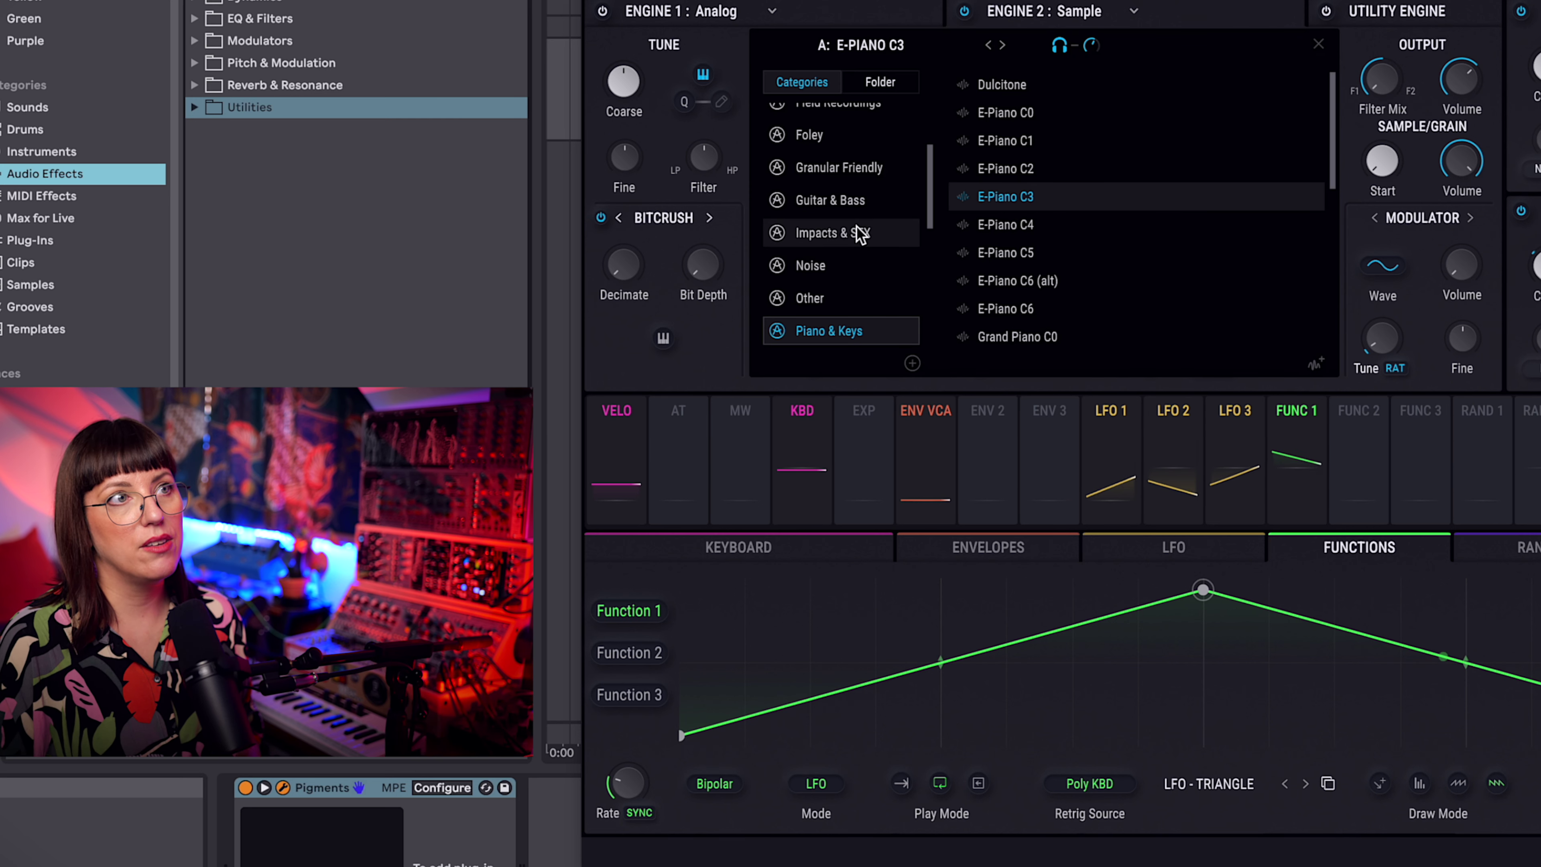
pyautogui.scroll(3, 858, 231)
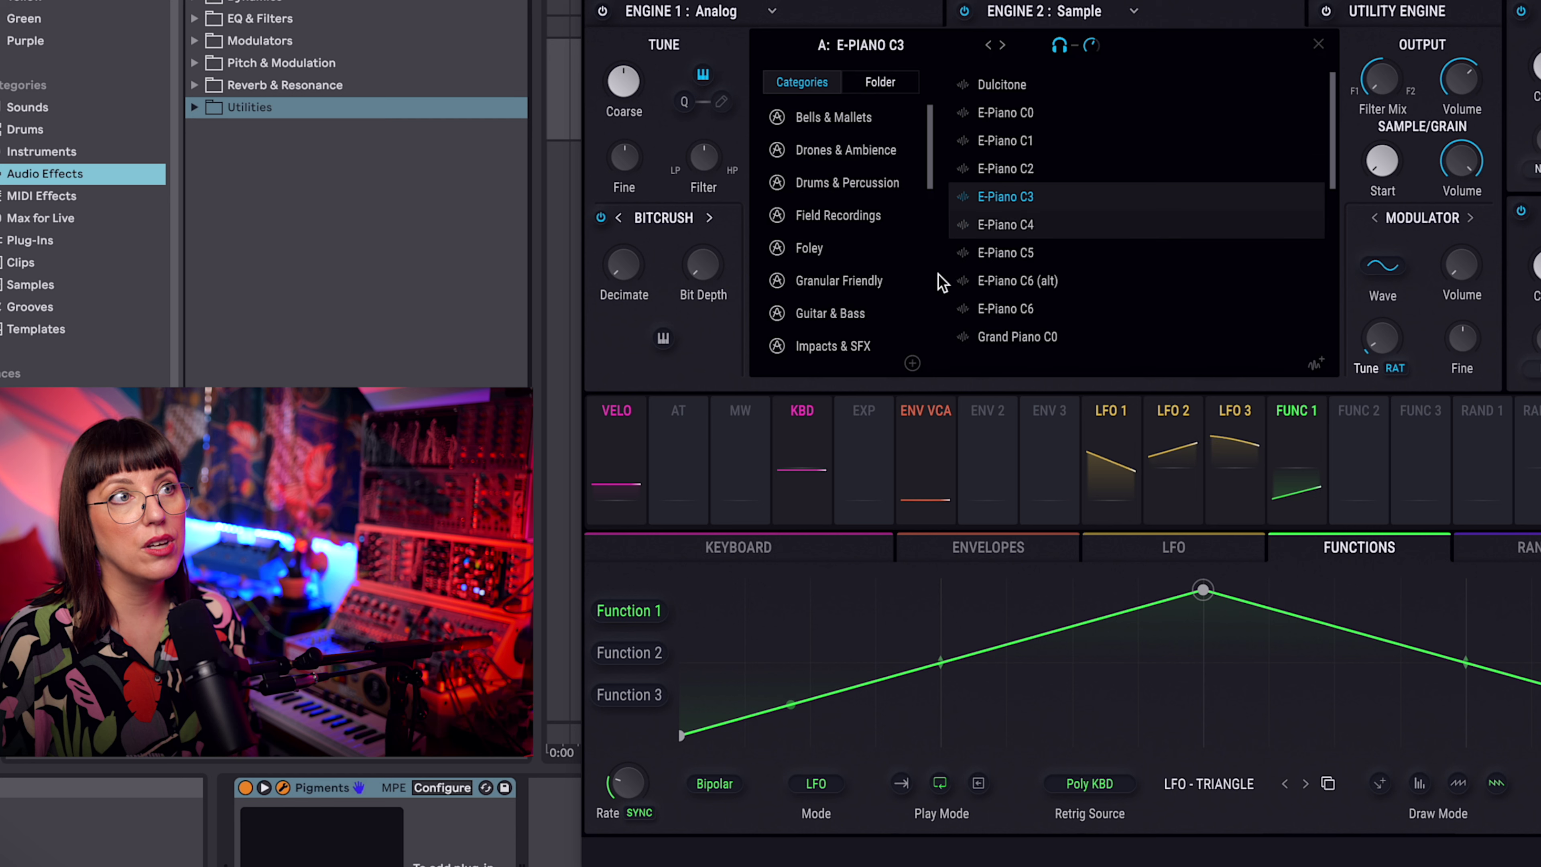
pyautogui.click(811, 247)
pyautogui.click(1035, 279)
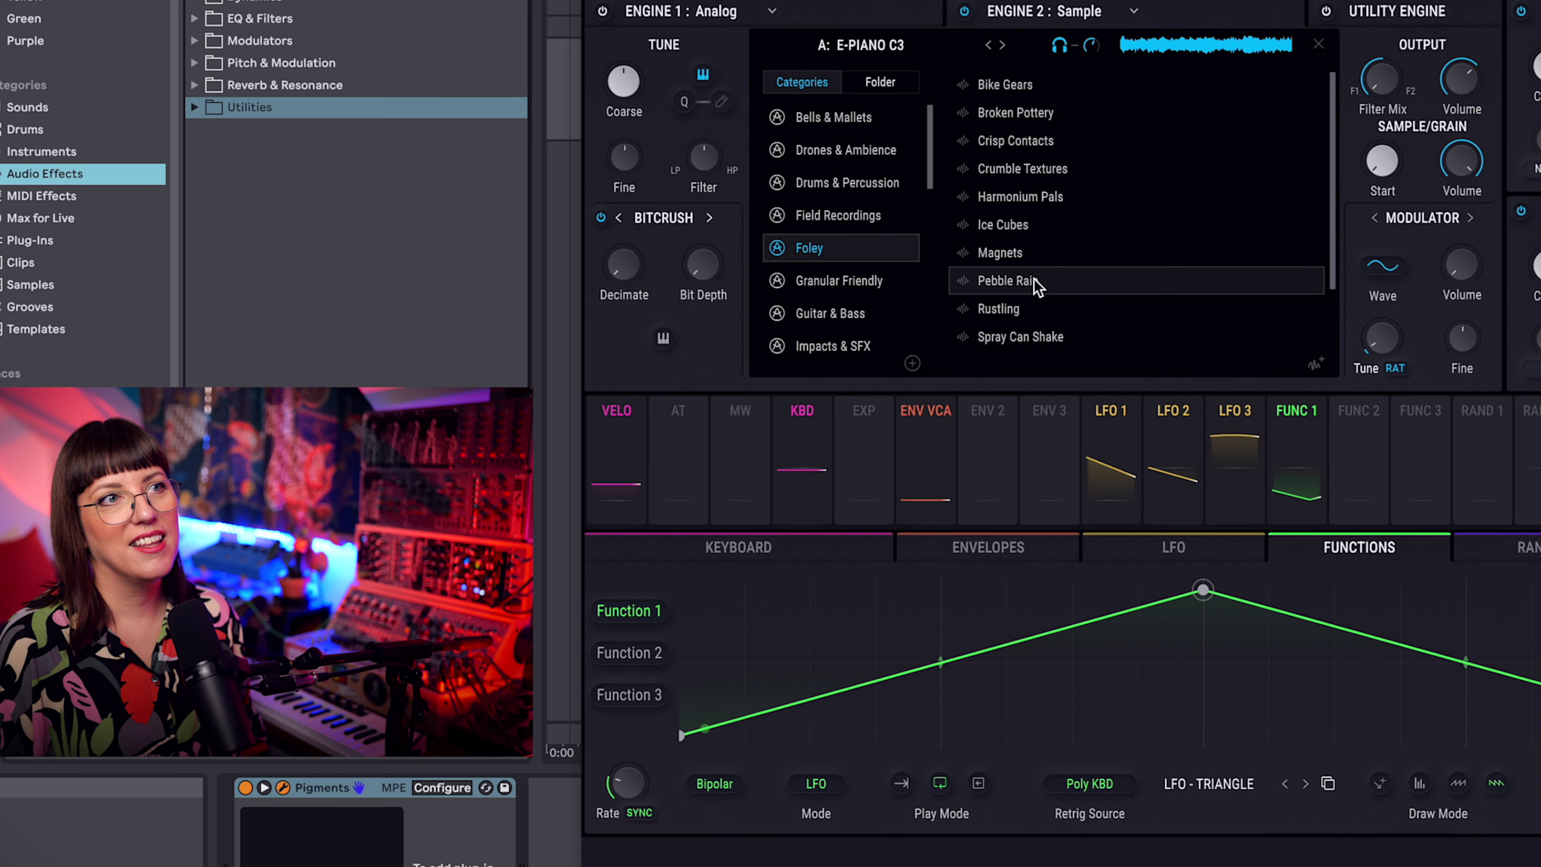
pyautogui.click(1036, 307)
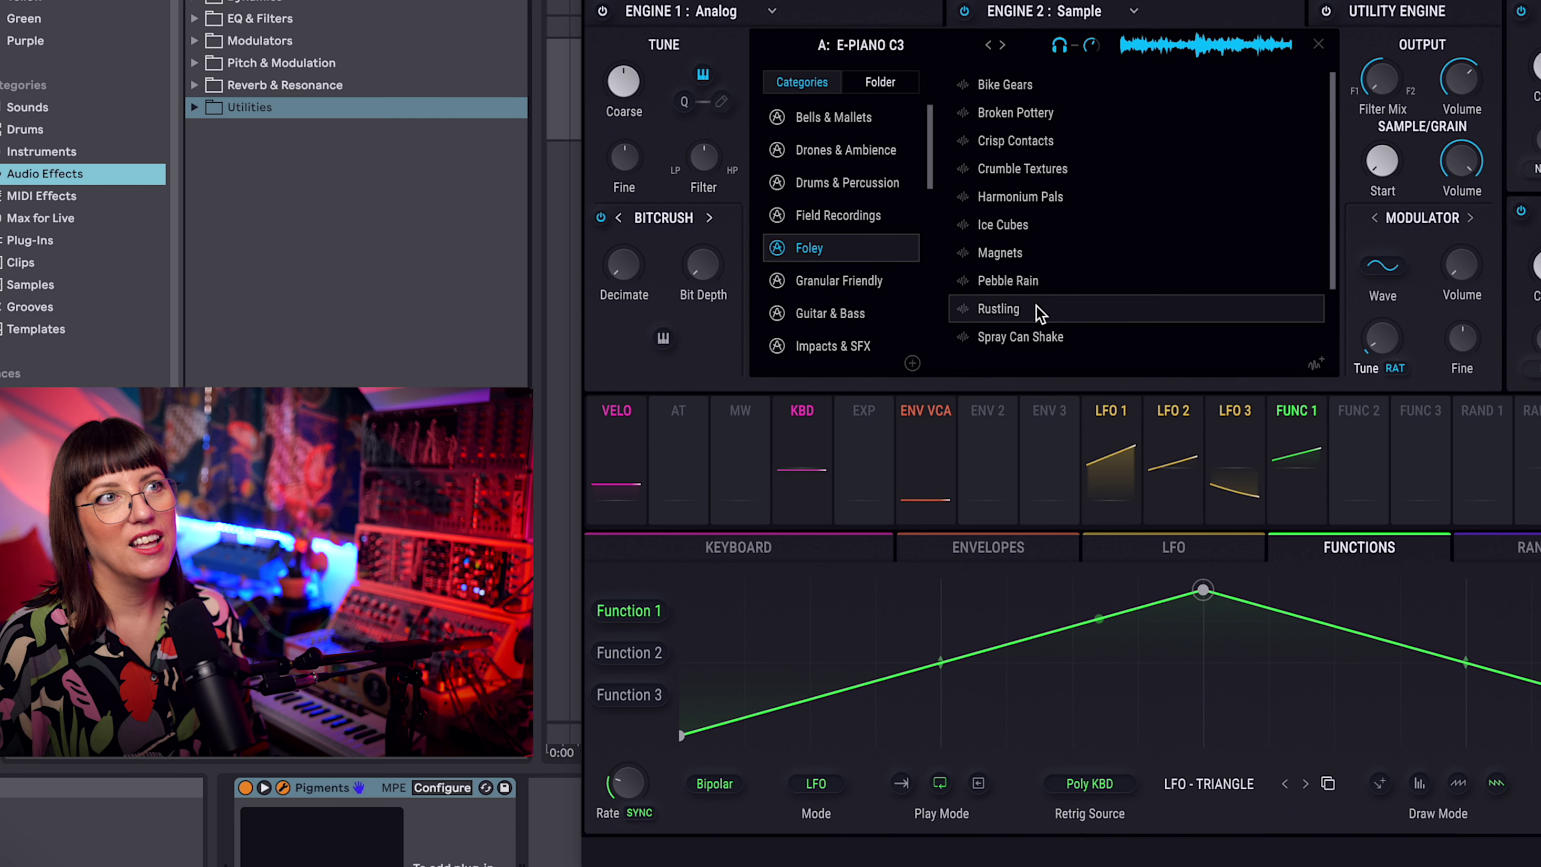
pyautogui.doubleClick(1037, 309)
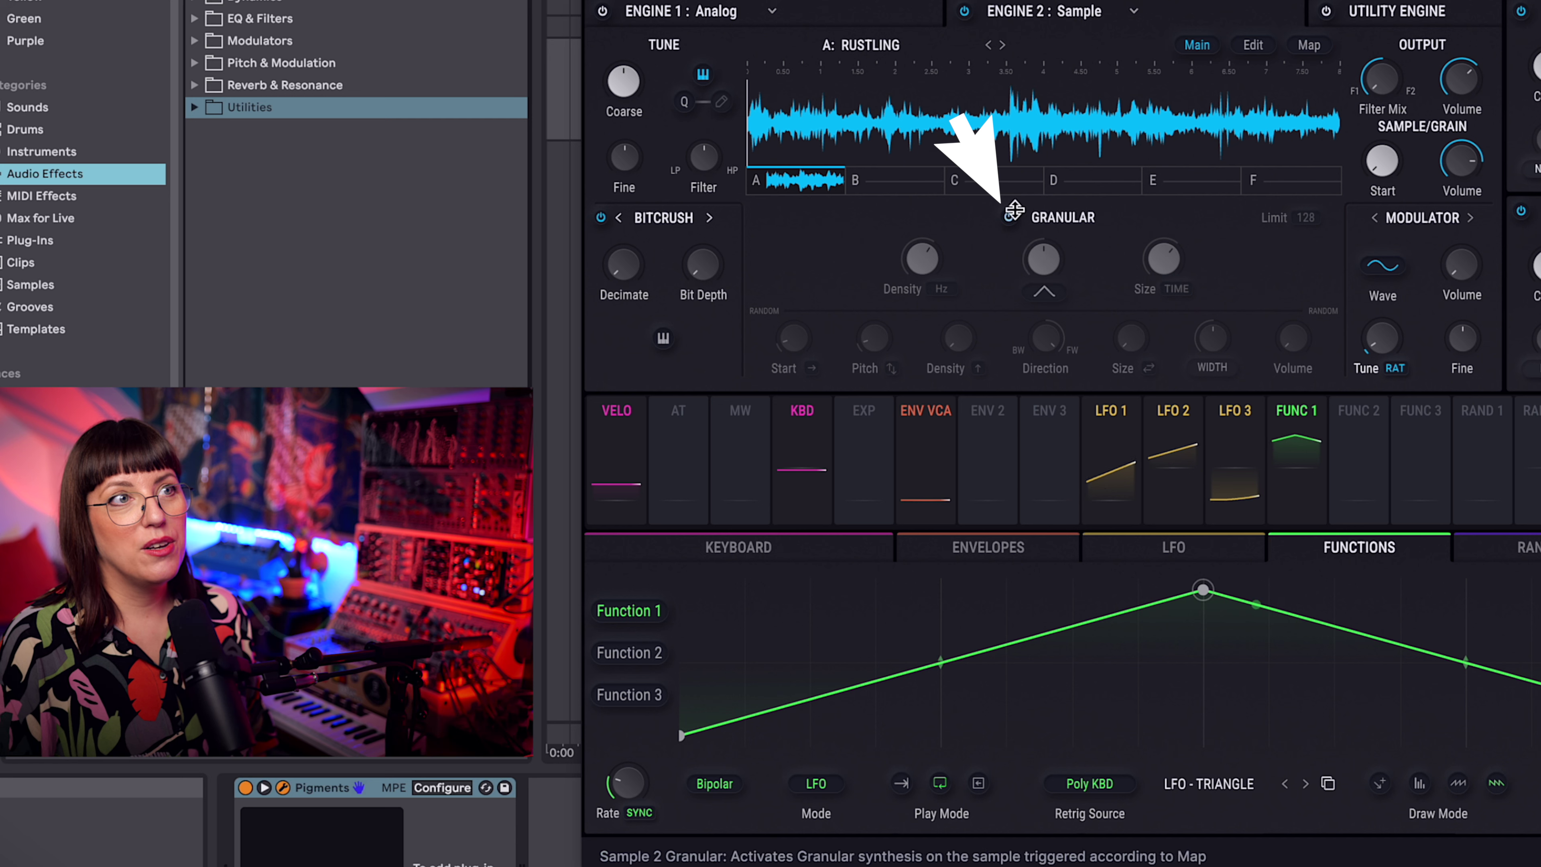
# Step: Activate granular synthesis on Engine 2's Rustling sample and adjust the grain density
pyautogui.click(1009, 219)
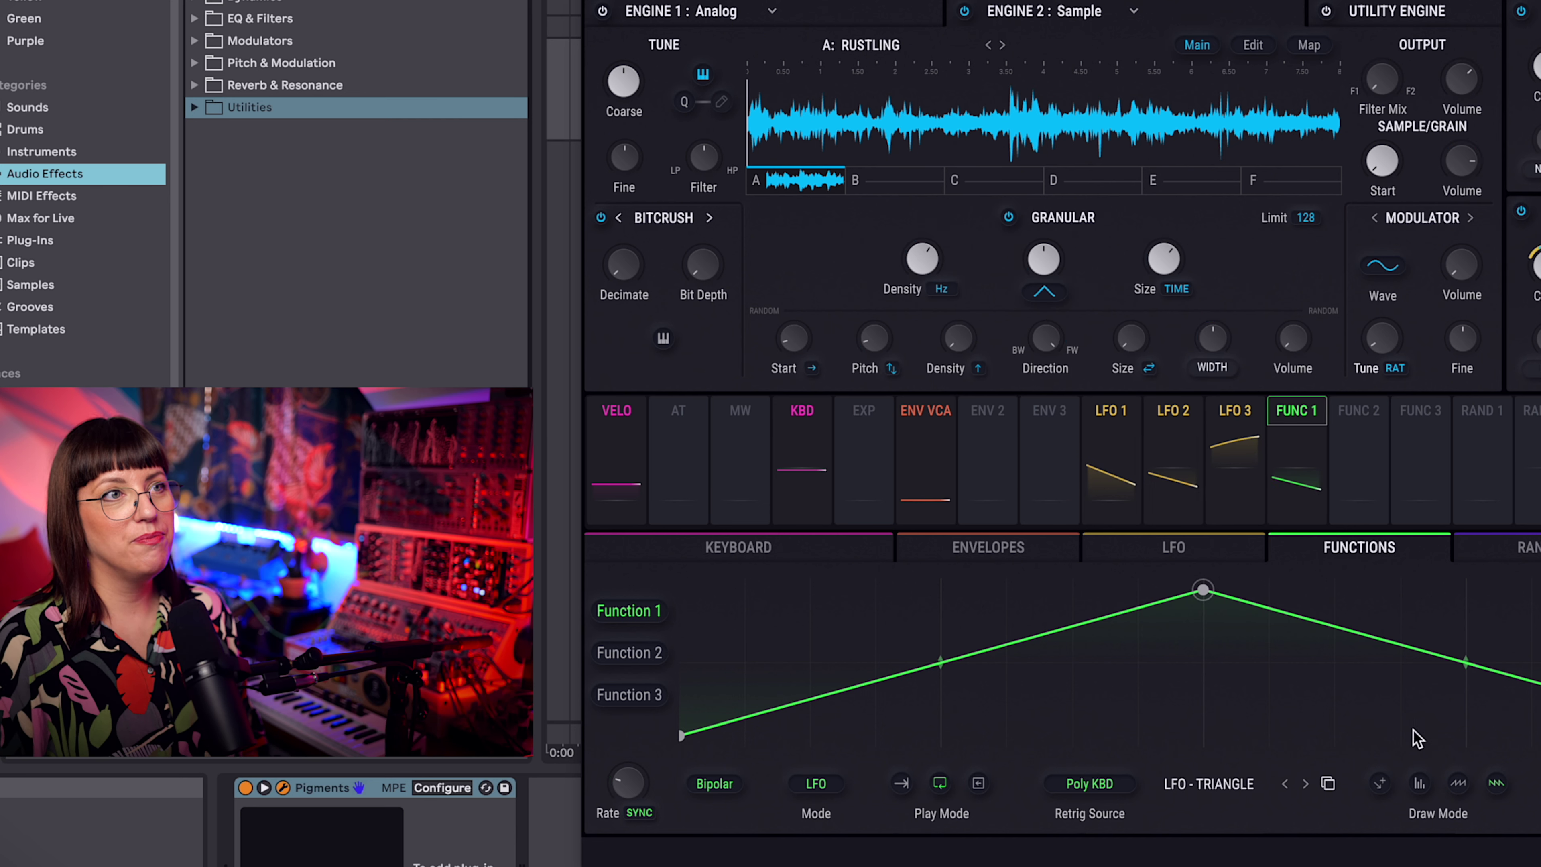
pyautogui.moveTo(1165, 266)
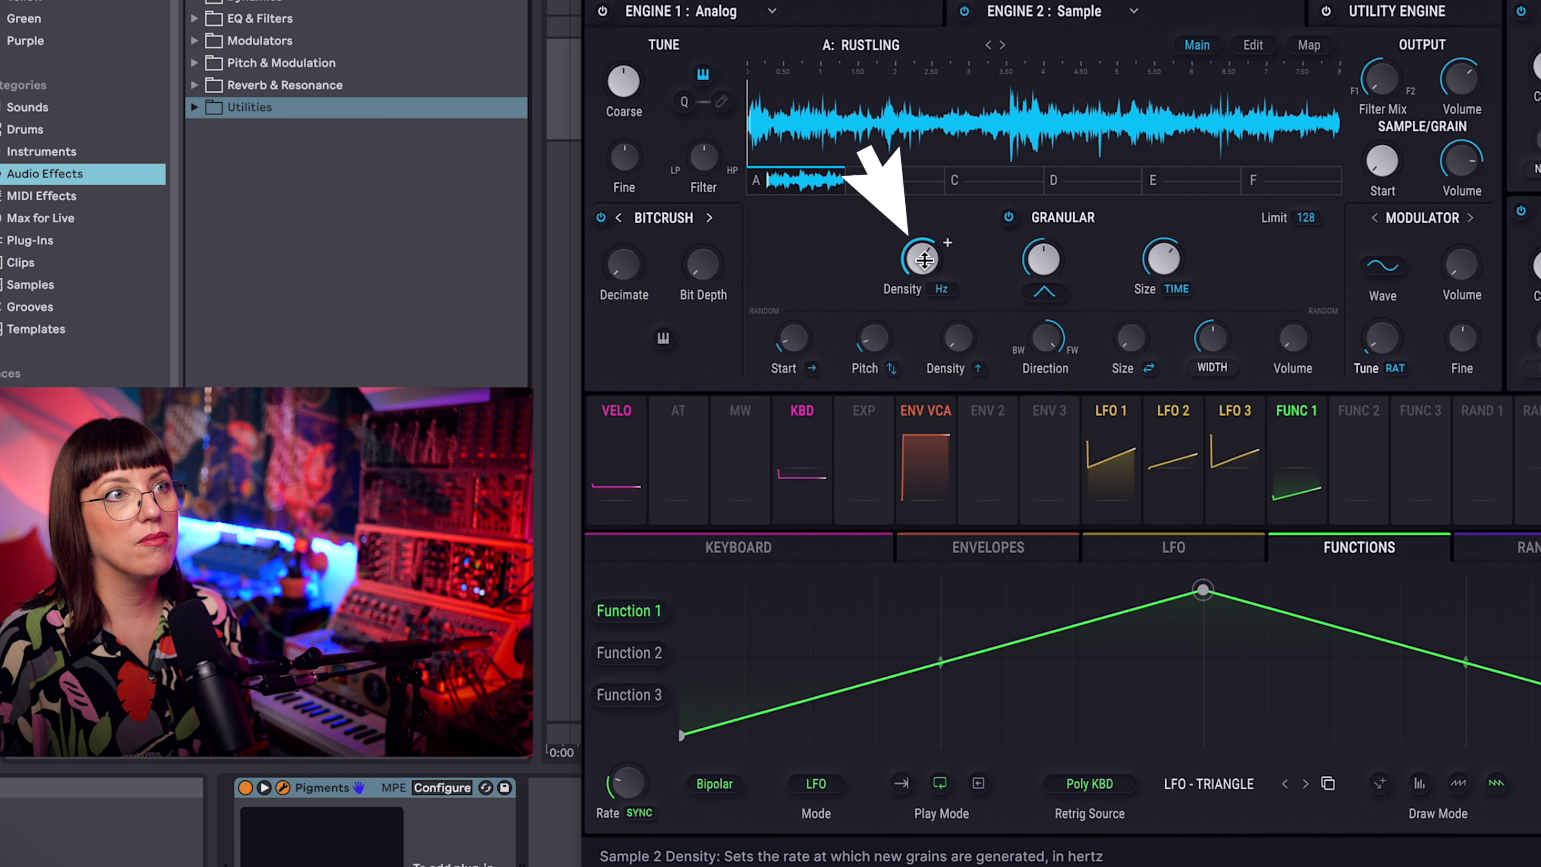
pyautogui.moveTo(923, 260); pyautogui.dragTo(924, 494)
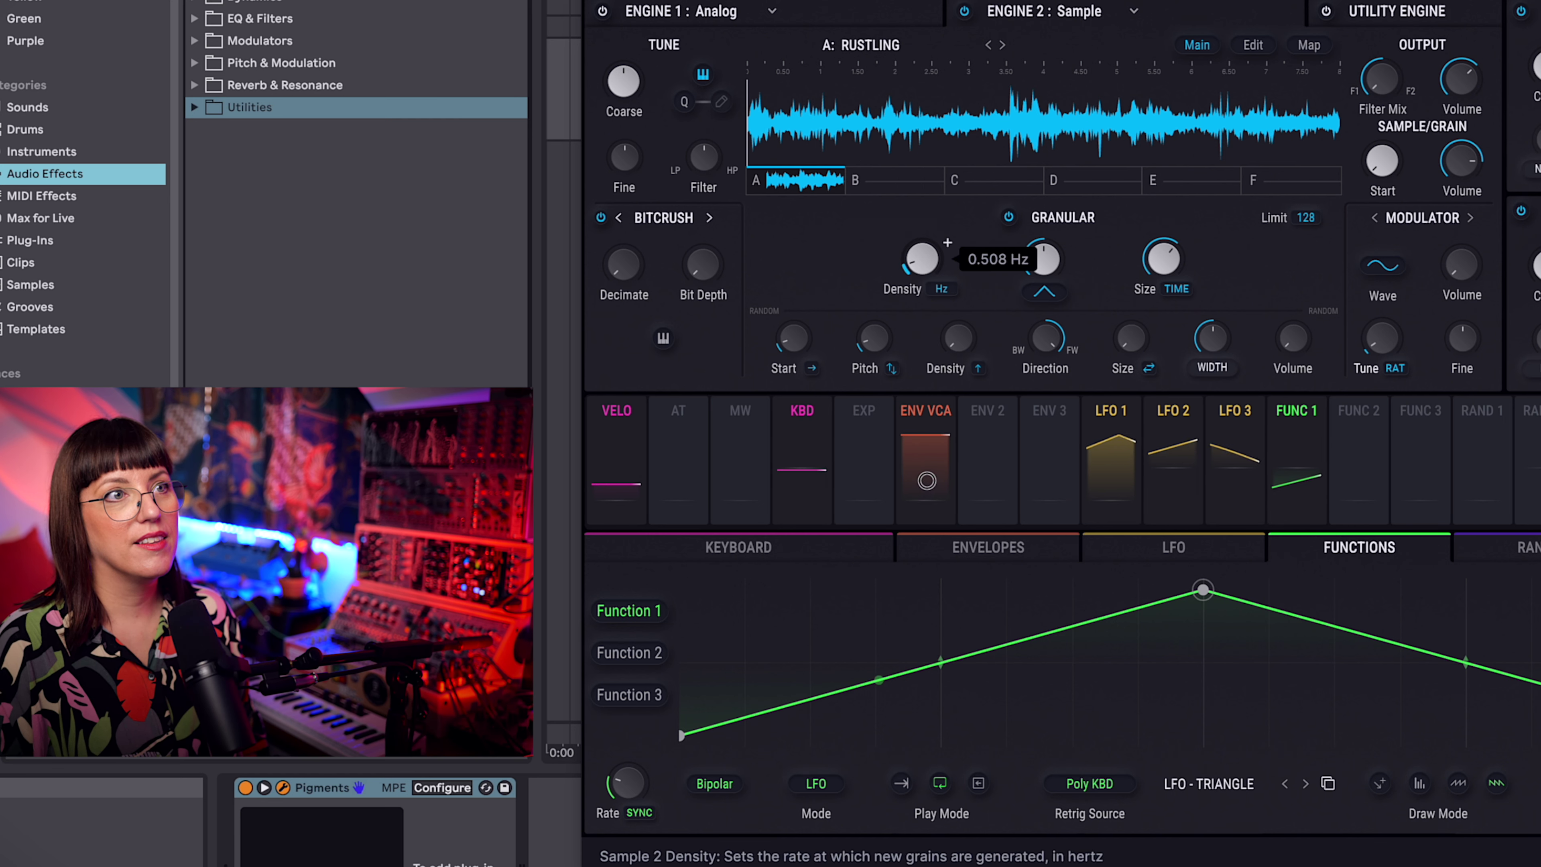
# Step: Adjust Engine 2's sample start position and assign Function 2 to modulate it
pyautogui.moveTo(1405, 139); pyautogui.dragTo(1408, 145)
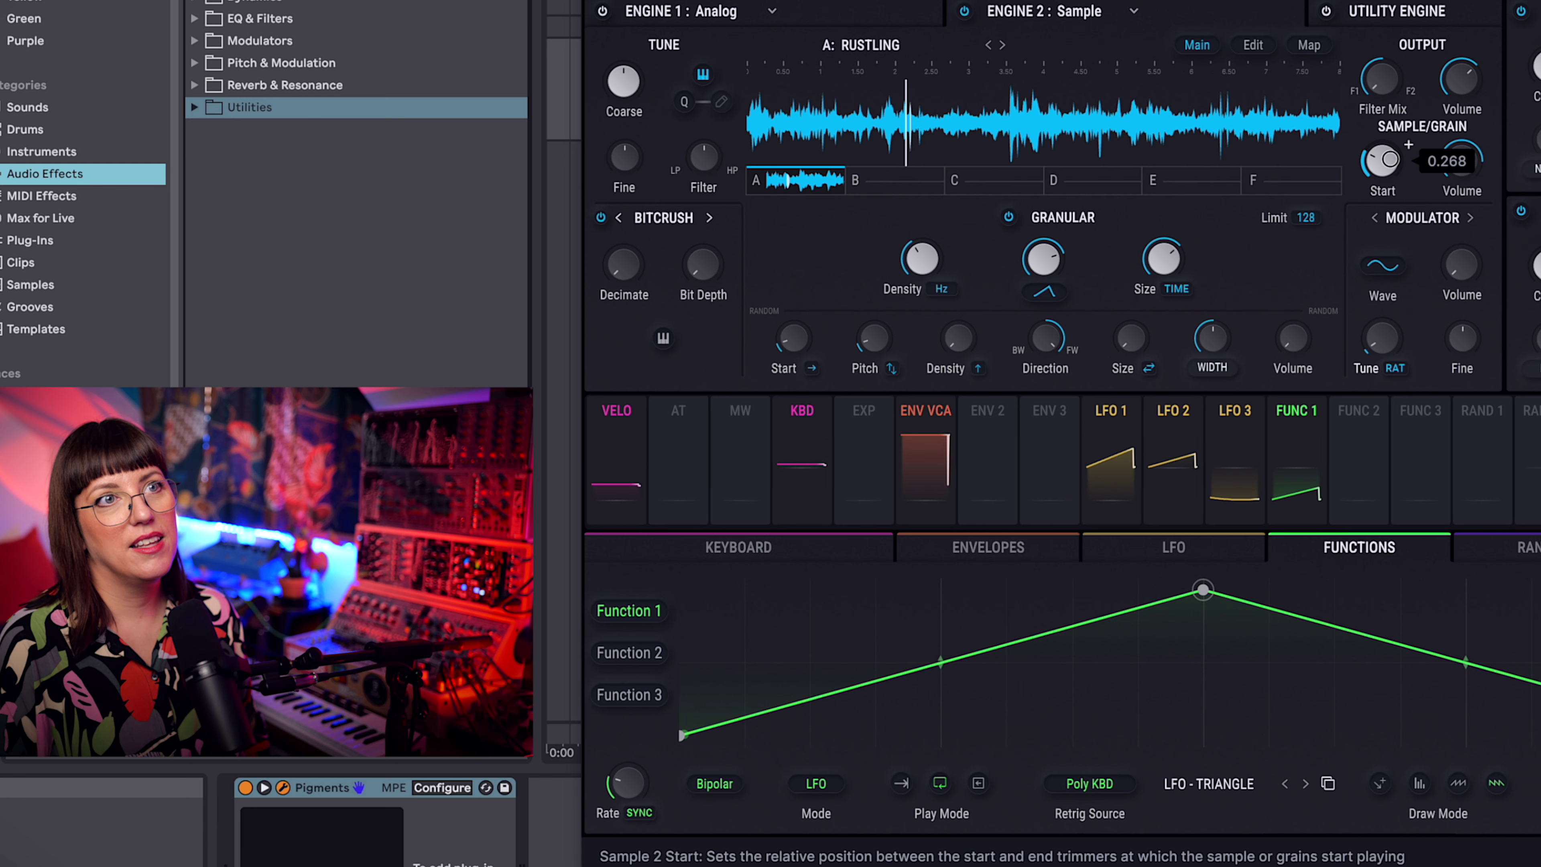
pyautogui.moveTo(1408, 144); pyautogui.dragTo(1408, 145)
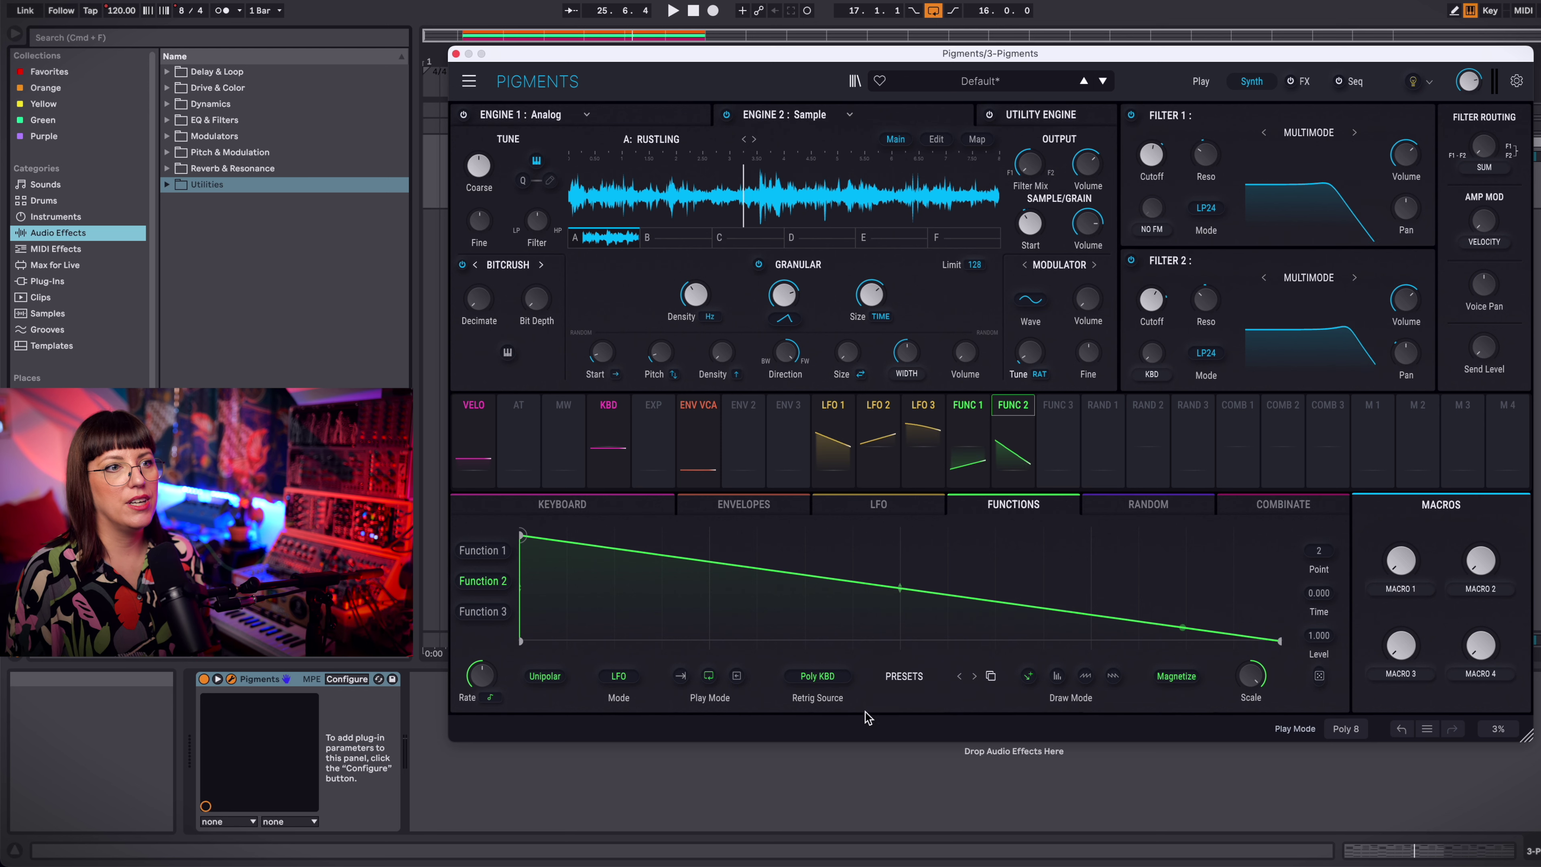
# Step: Audition the Rhythmic - 1 preset on Function 2 during playback, and switch it to Rhythmic - 4
pyautogui.click(914, 678)
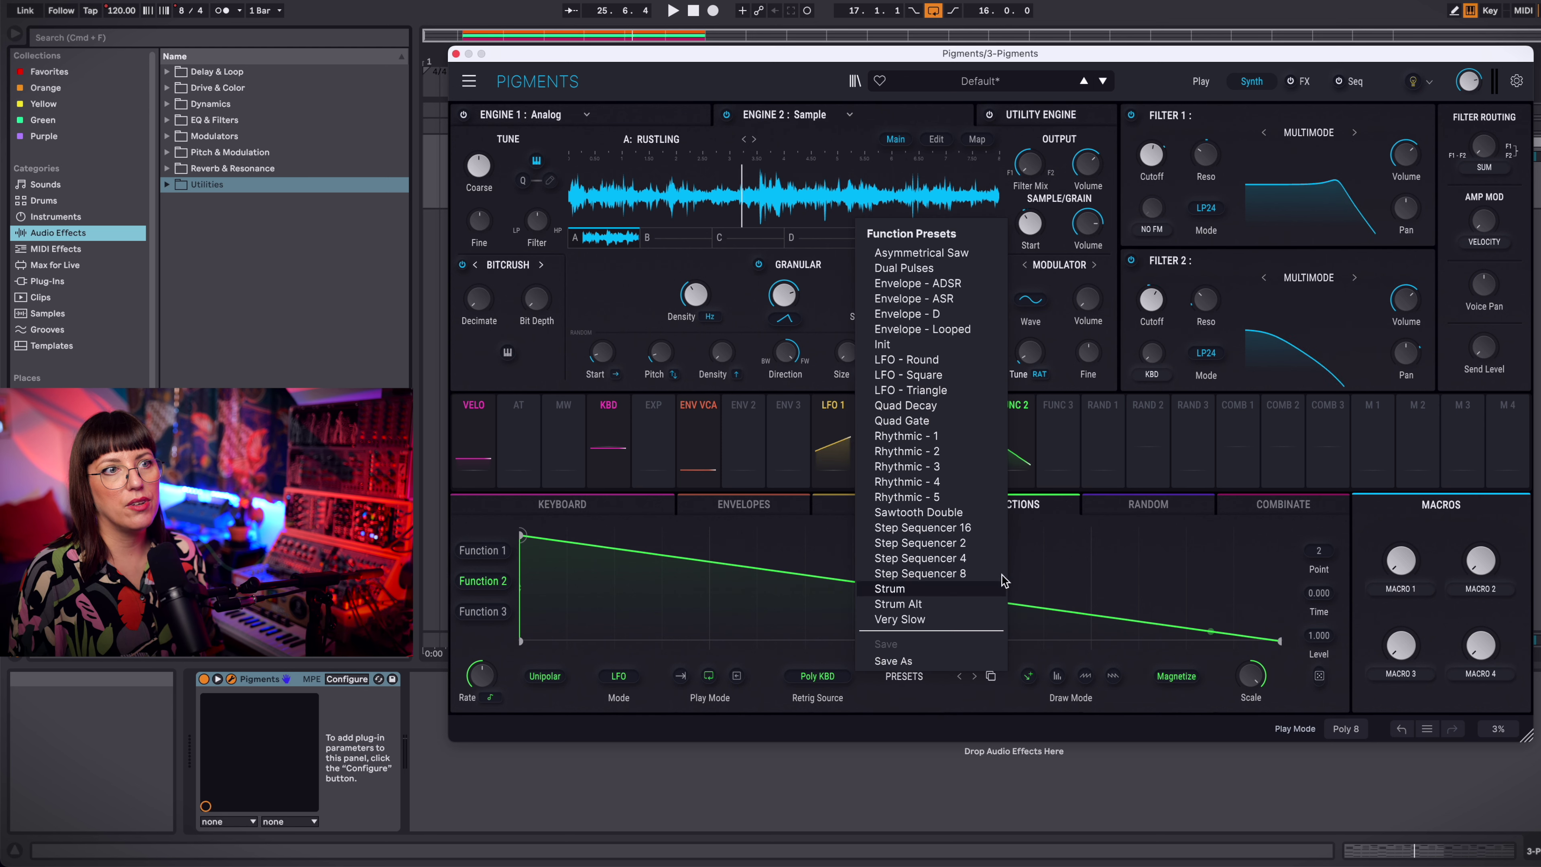
pyautogui.click(934, 437)
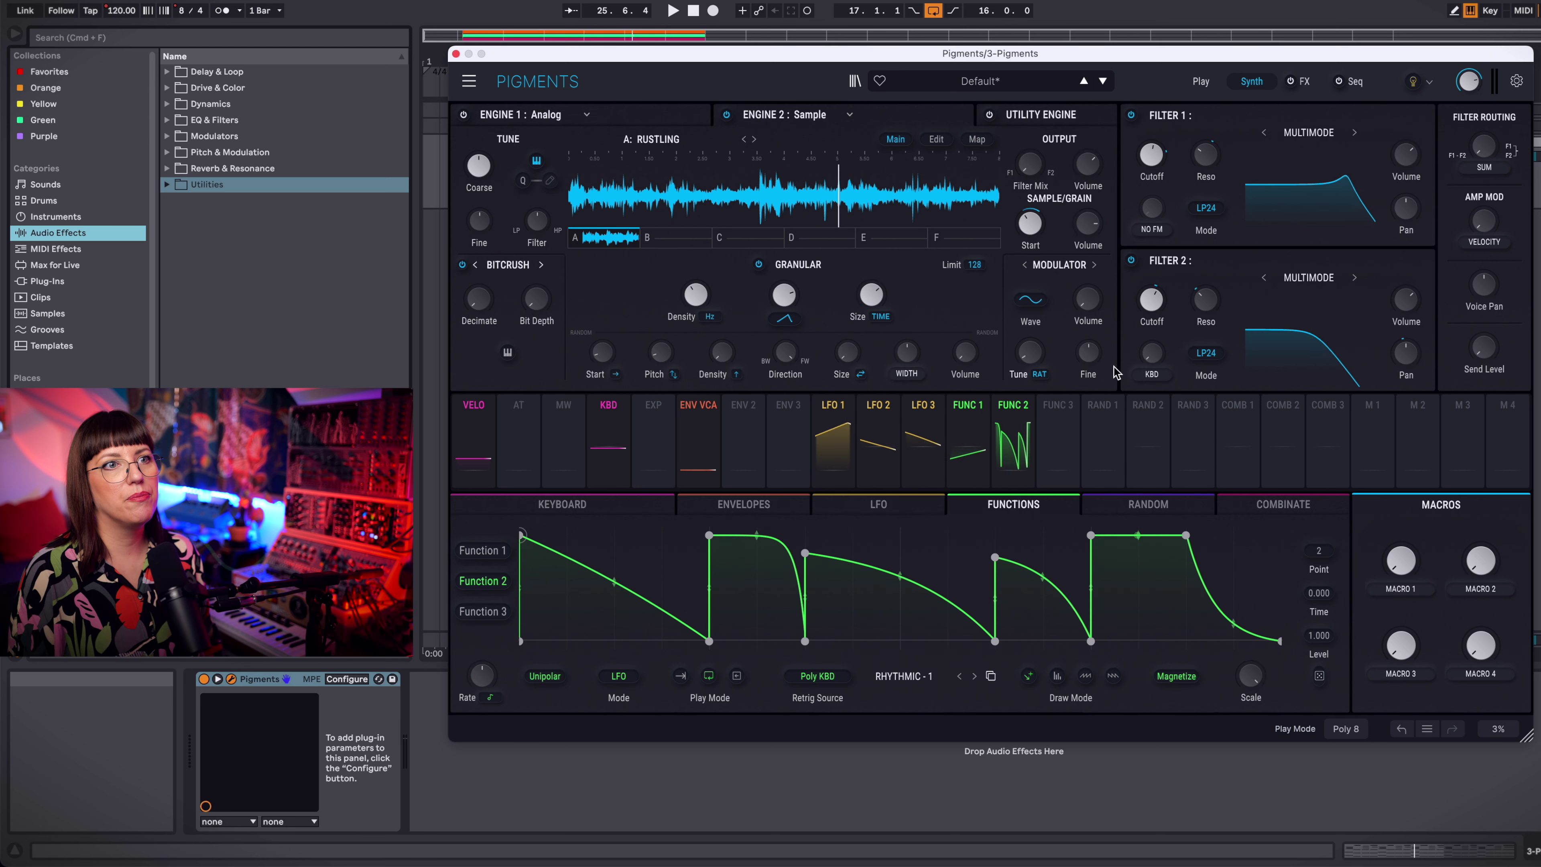
pyautogui.press('space')
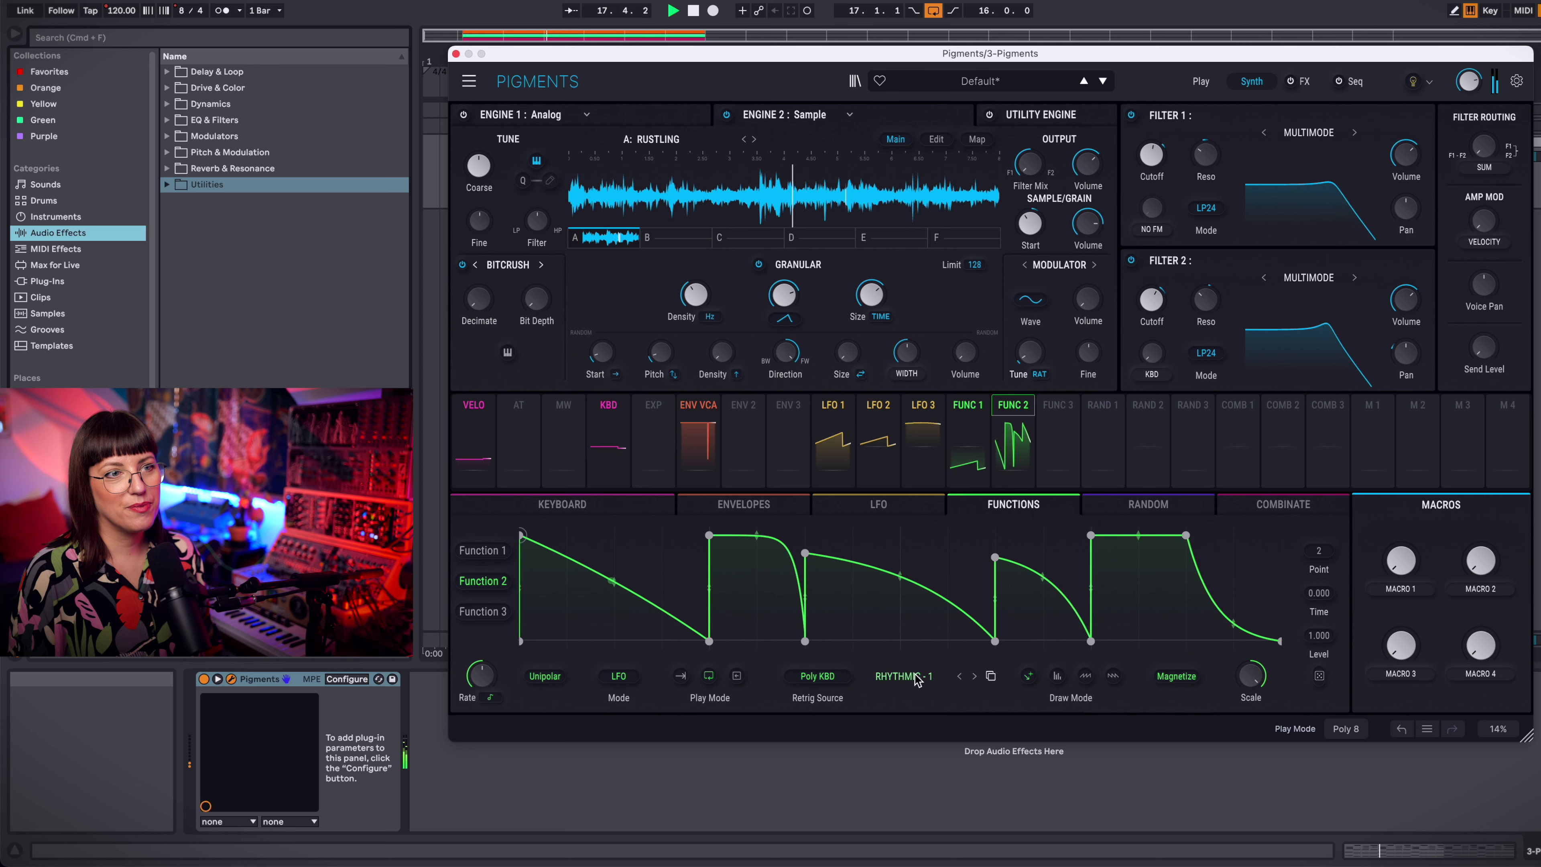
pyautogui.click(917, 677)
pyautogui.click(938, 481)
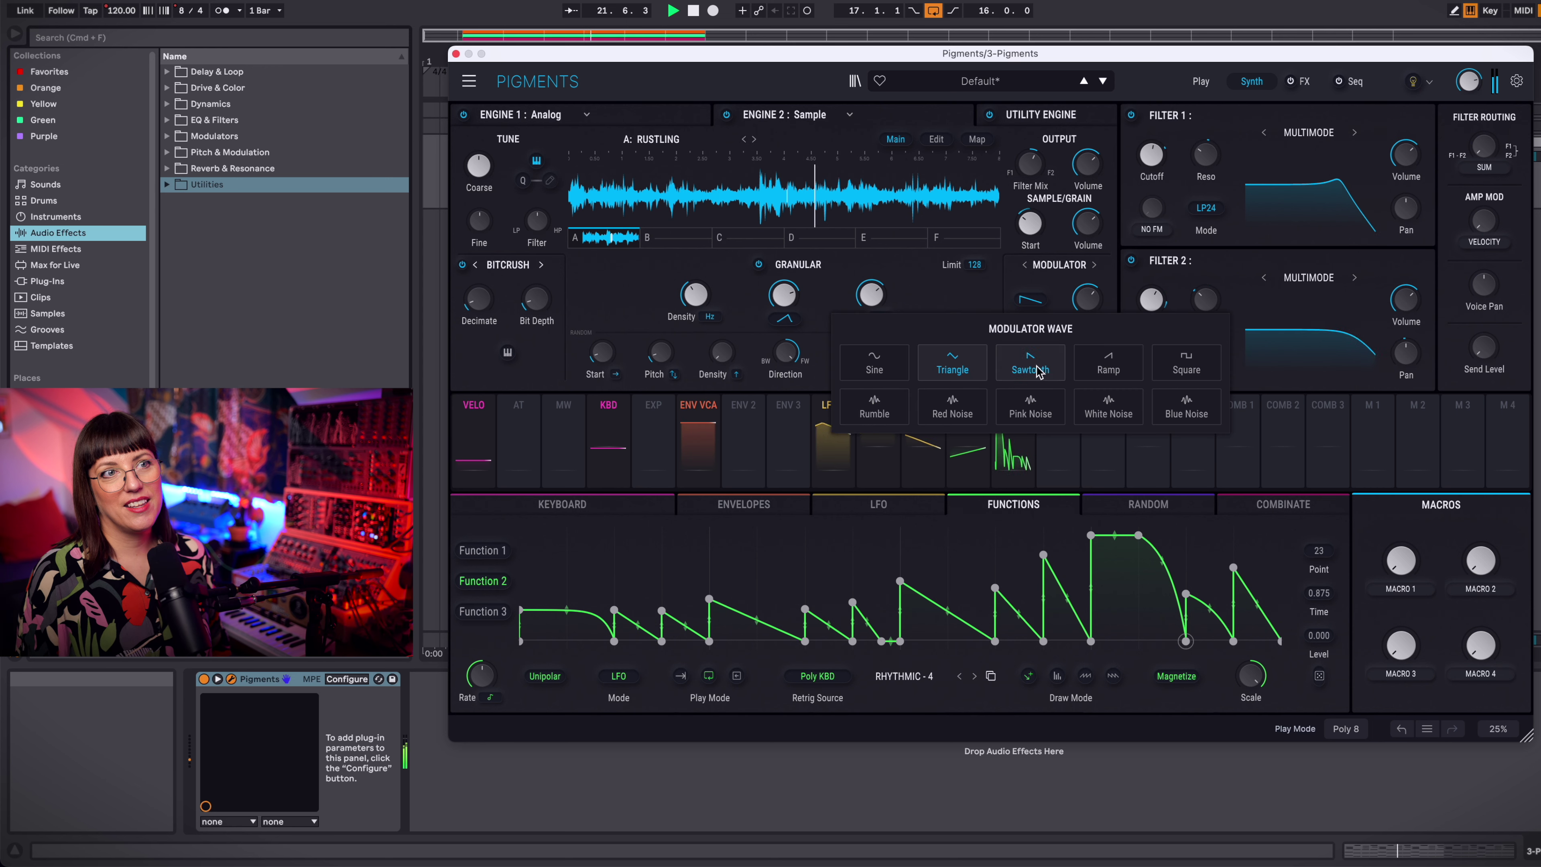
# Step: Try a Sawtooth wave for Engine 2's modulator and adjust the modulator volume
pyautogui.click(1037, 370)
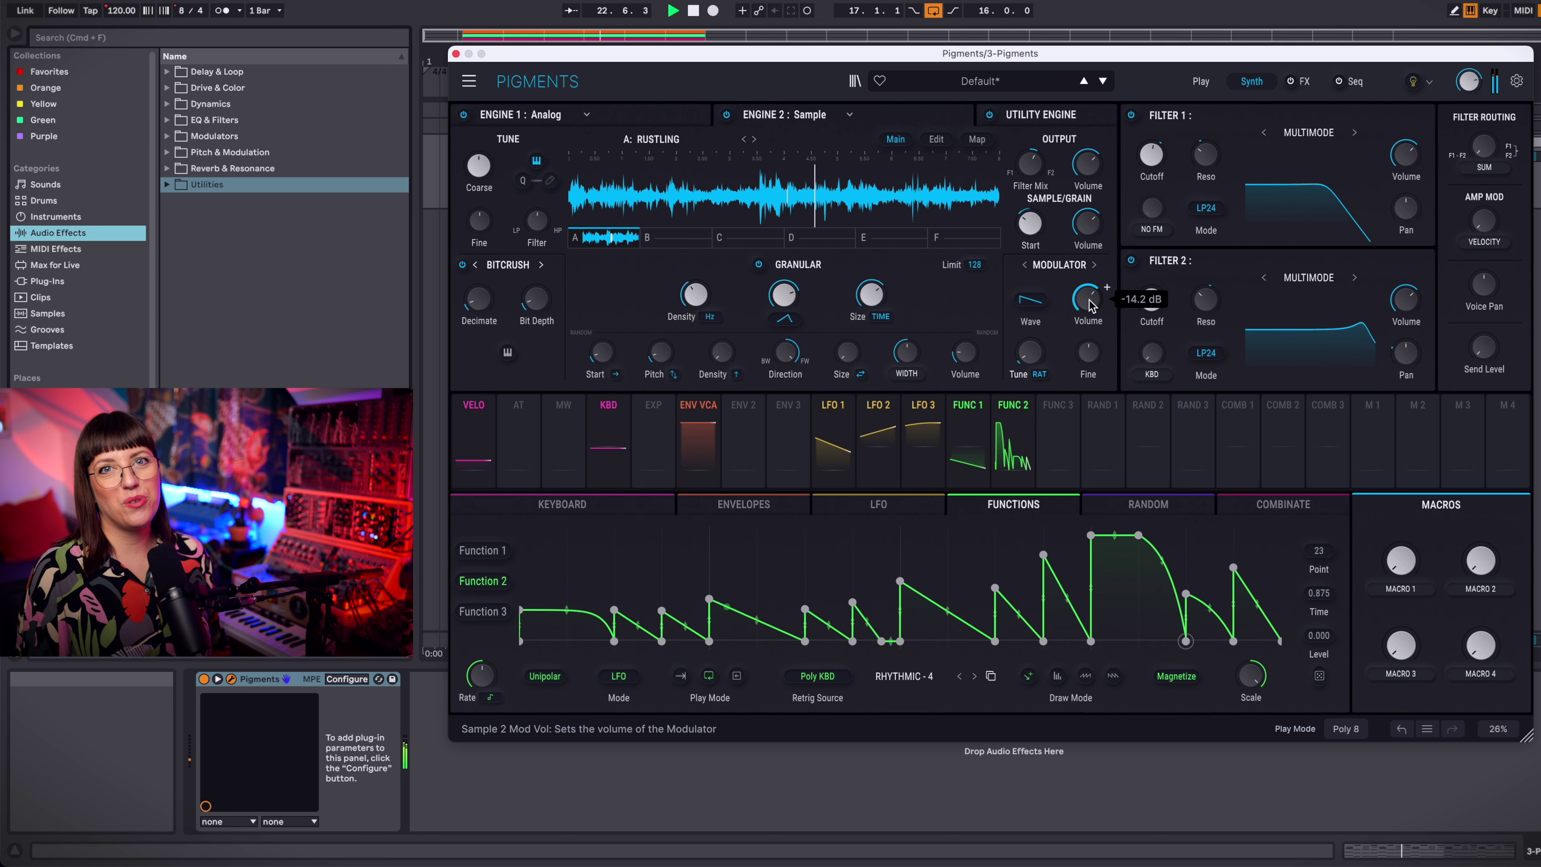
pyautogui.moveTo(1083, 364); pyautogui.dragTo(1091, 324)
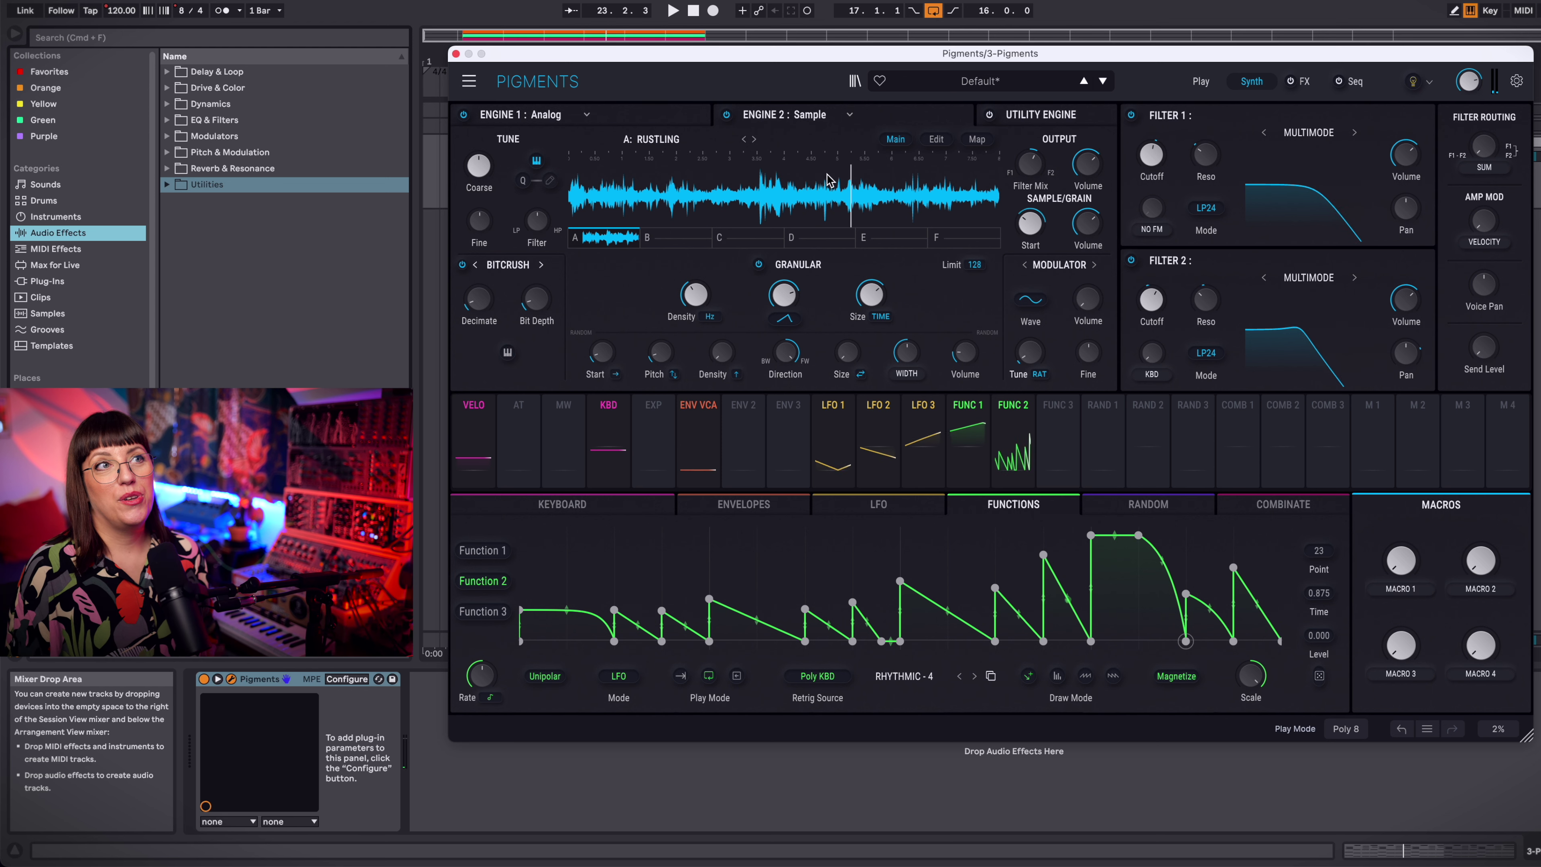
# Step: Display the Utility Engine and turn on Noise 1 with White Noise (Wide)
pyautogui.click(1081, 114)
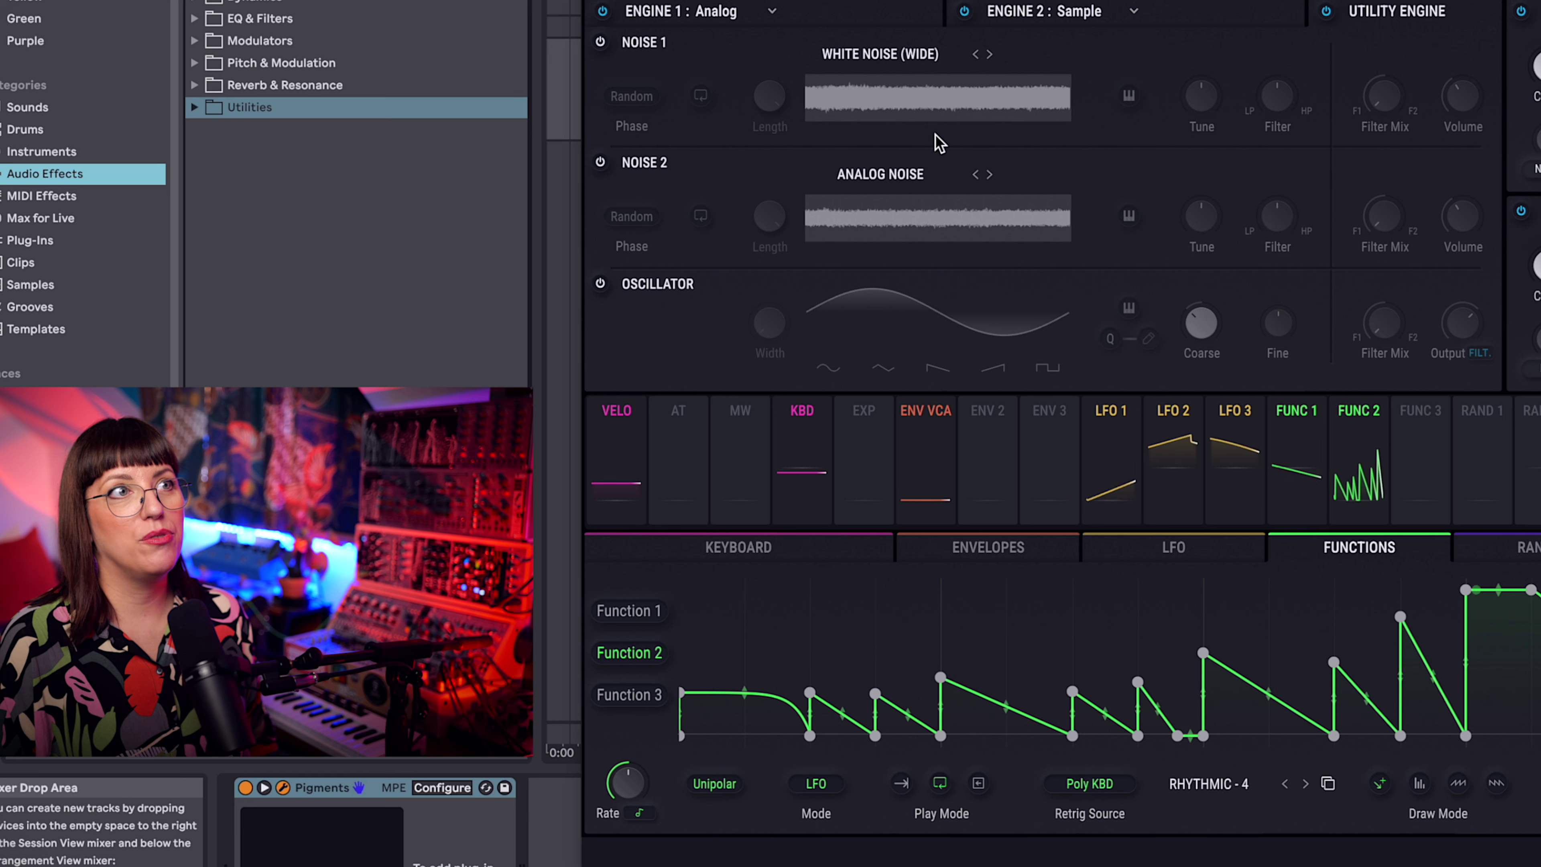
pyautogui.click(601, 43)
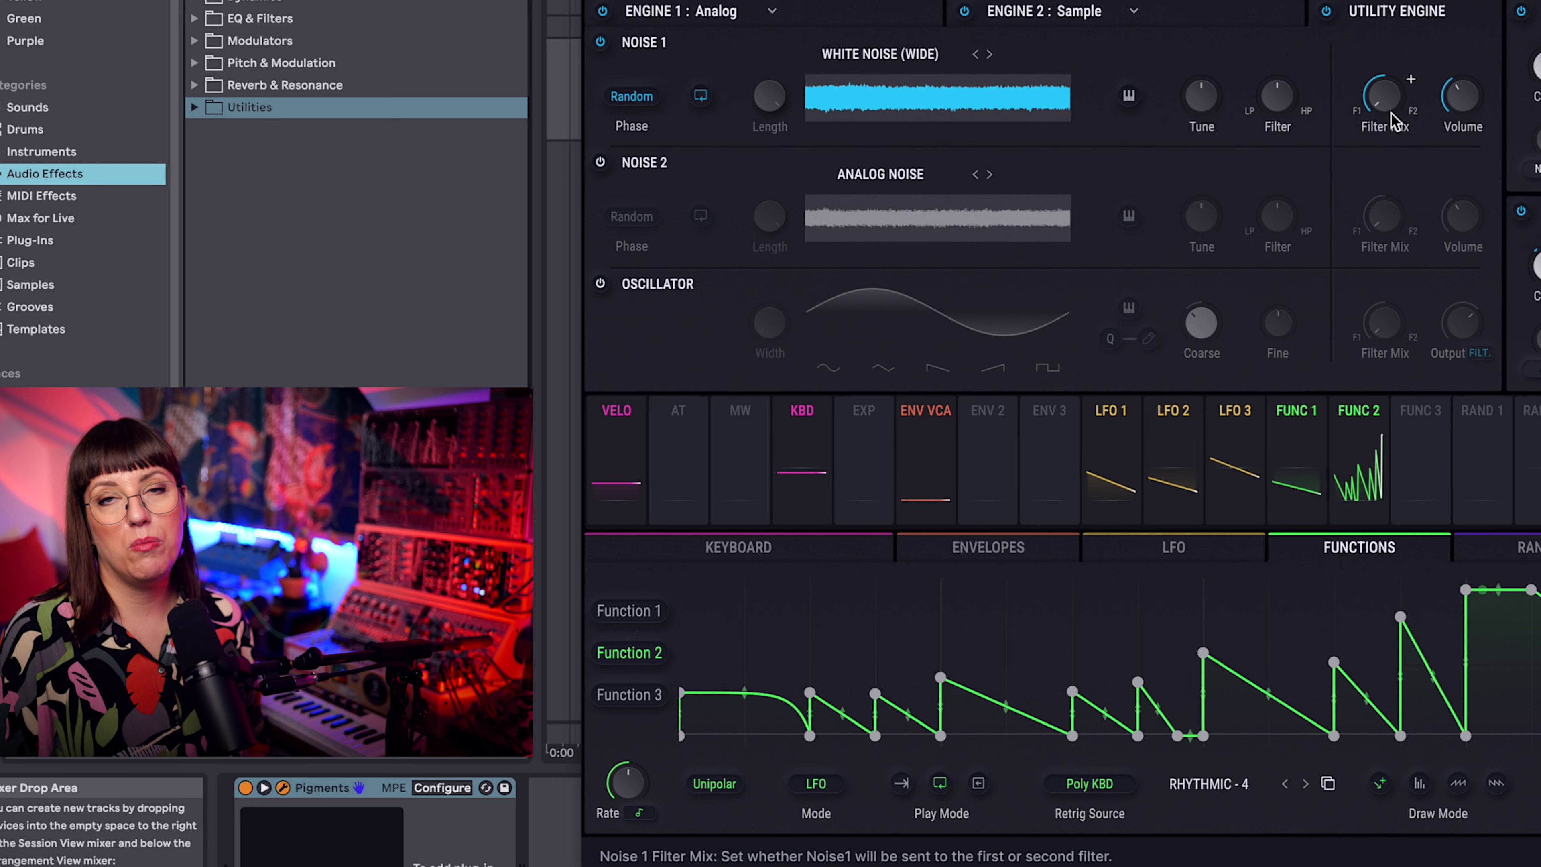
# Step: Adjust Noise 1's filter mix and output volume
pyautogui.moveTo(1388, 119)
pyautogui.moveTo(1462, 96)
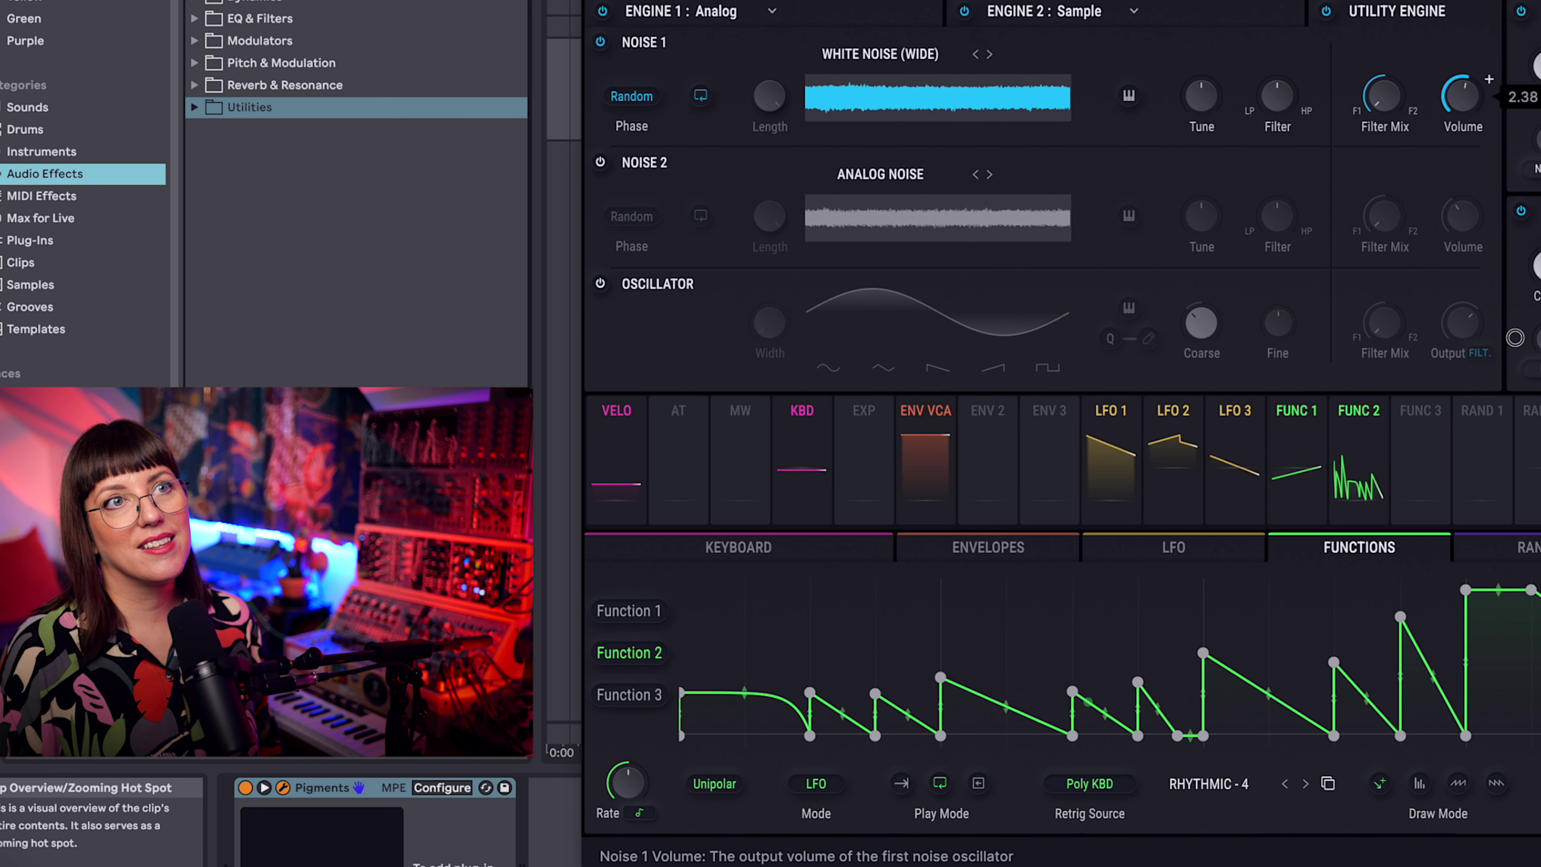
pyautogui.moveTo(1395, 111); pyautogui.dragTo(1366, 468)
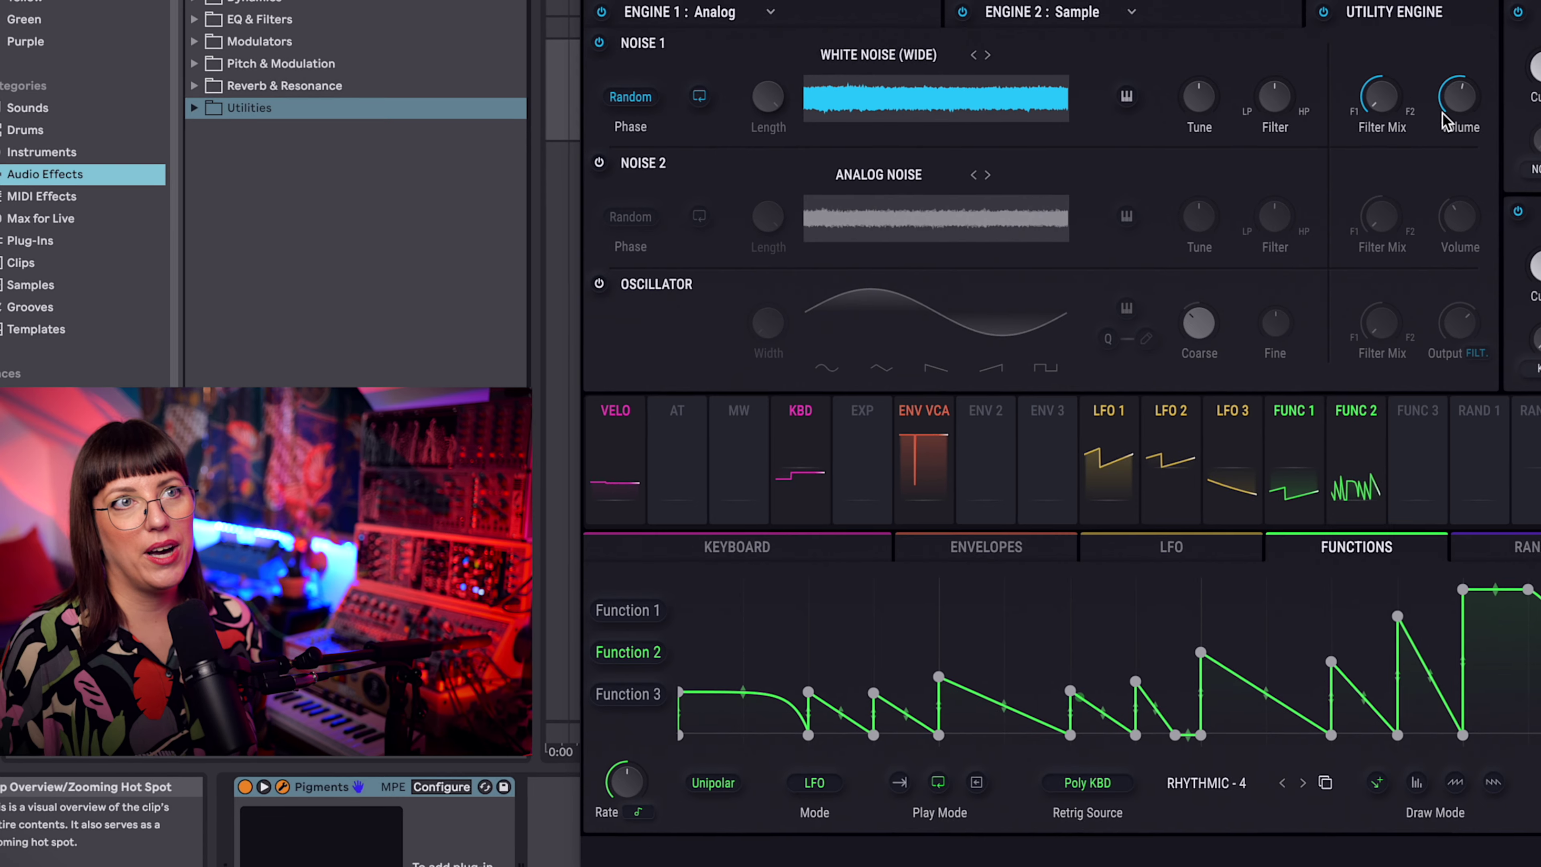
pyautogui.moveTo(1461, 105); pyautogui.dragTo(1468, 240)
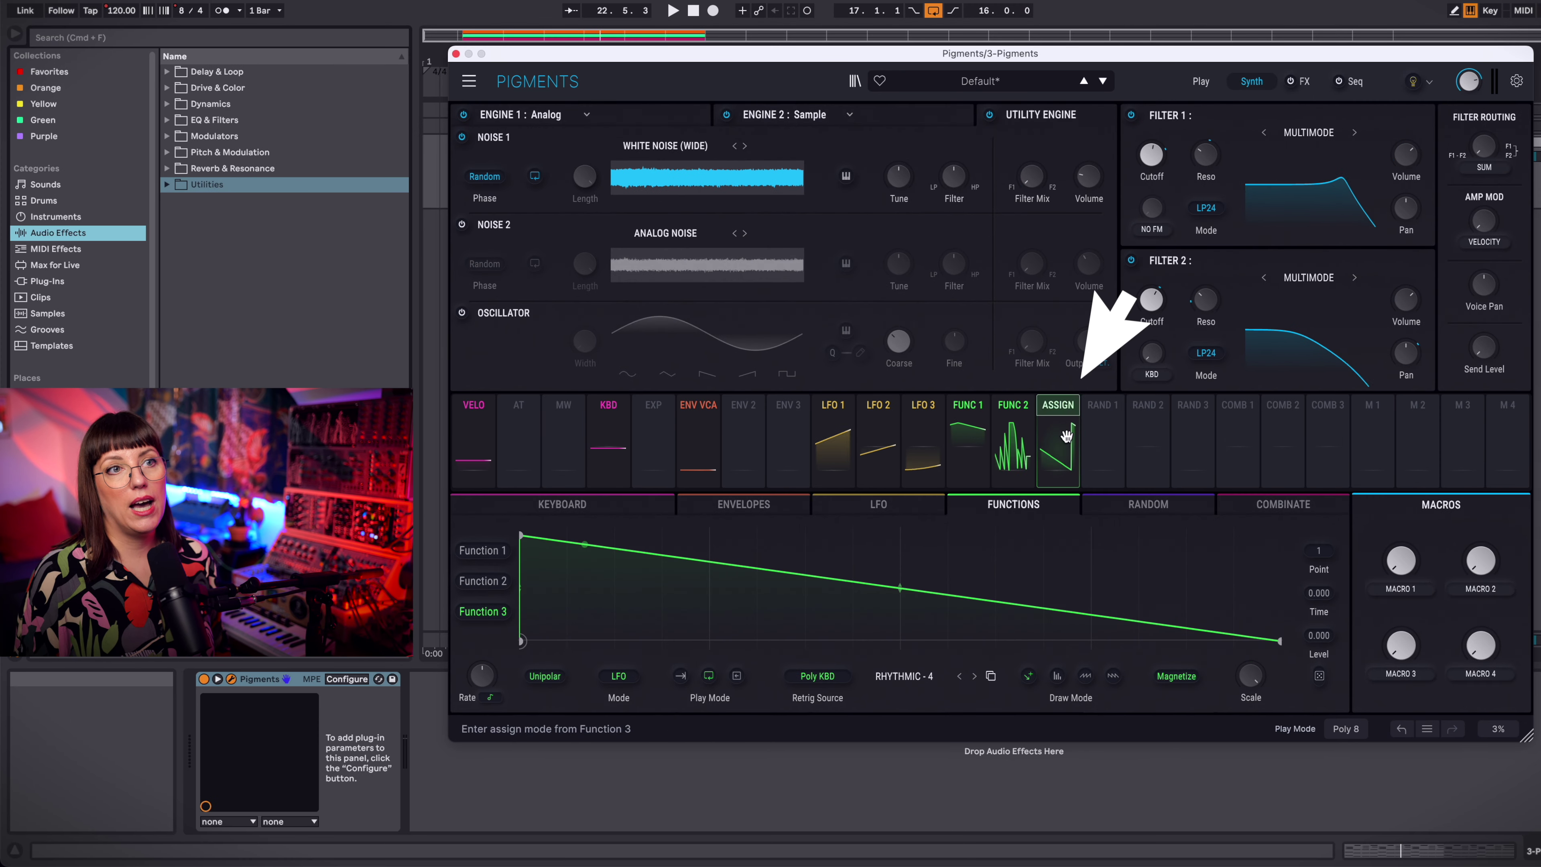
# Step: Start assigning Function 3 as a modulation source
pyautogui.click(1066, 411)
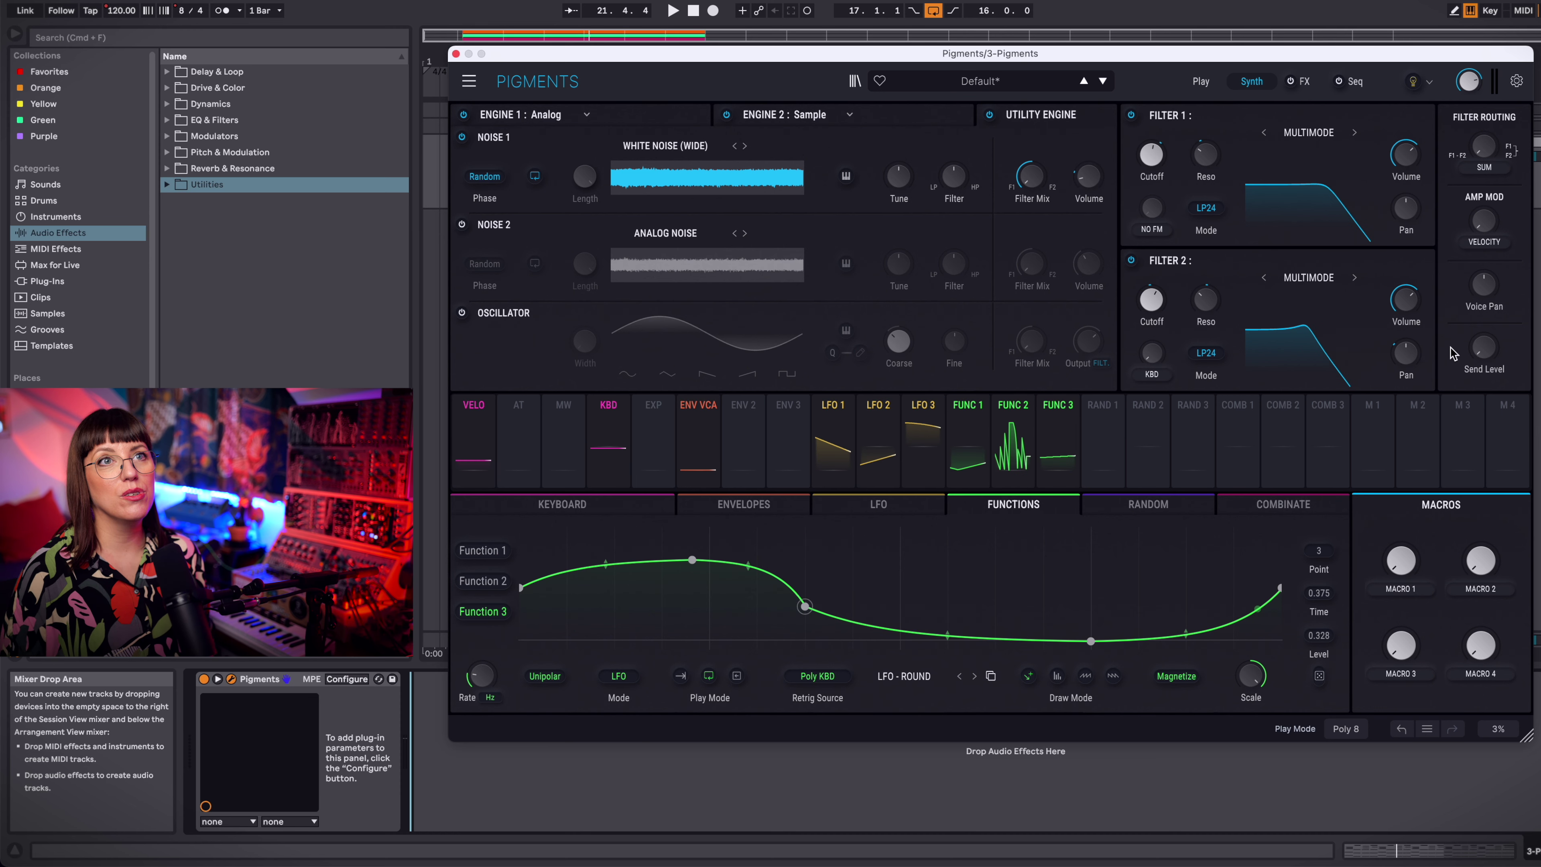
# Step: Turn on the FX section and display its effect slots
pyautogui.click(1297, 82)
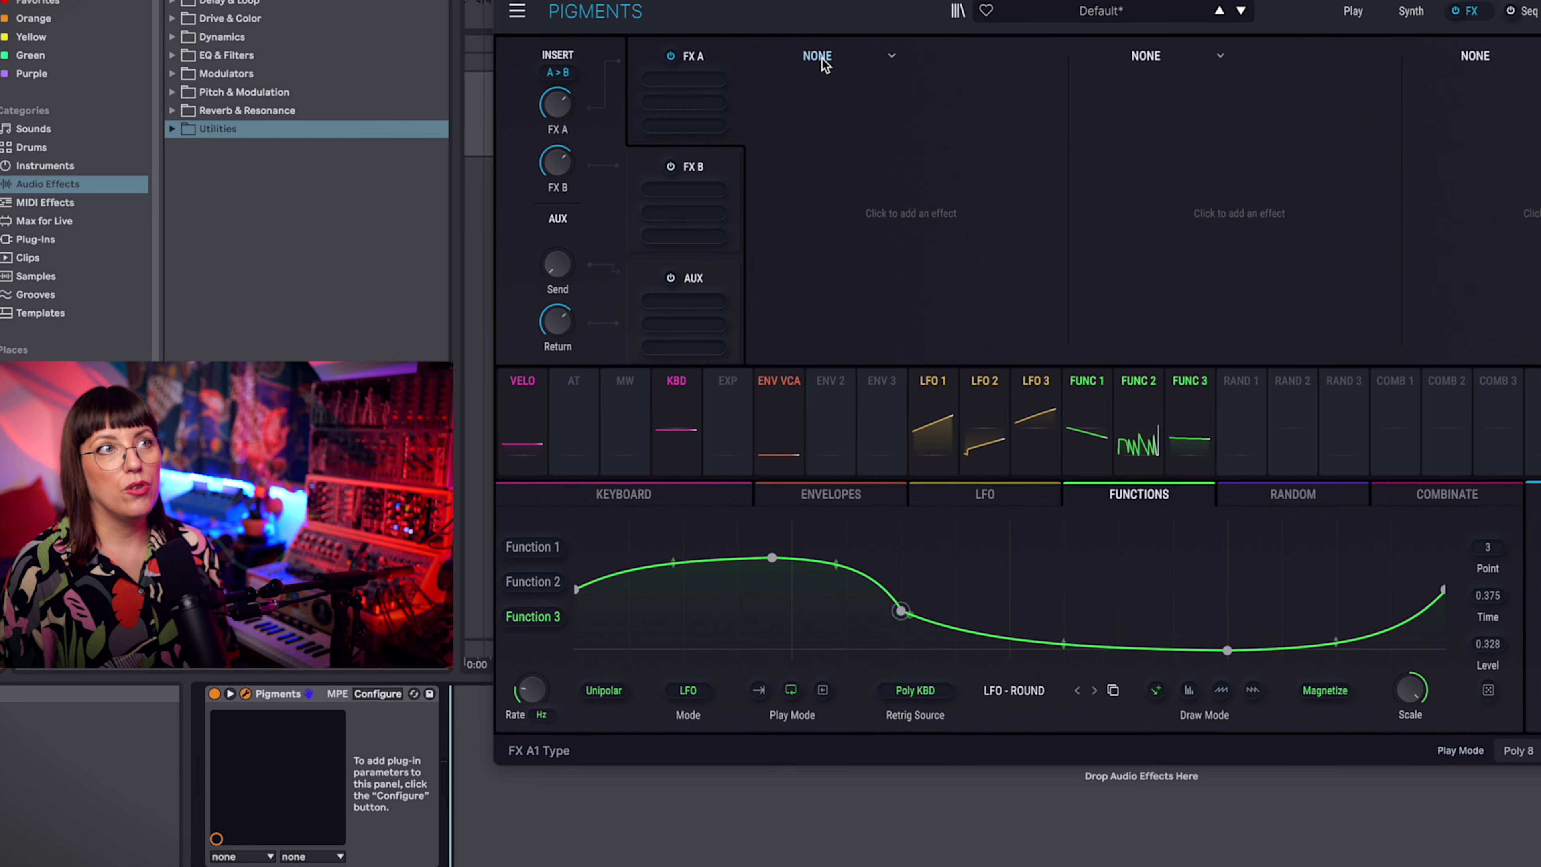
# Step: Add a Distortion effect to the first FX A slot and set its distortion type to Wavefolder
pyautogui.click(738, 125)
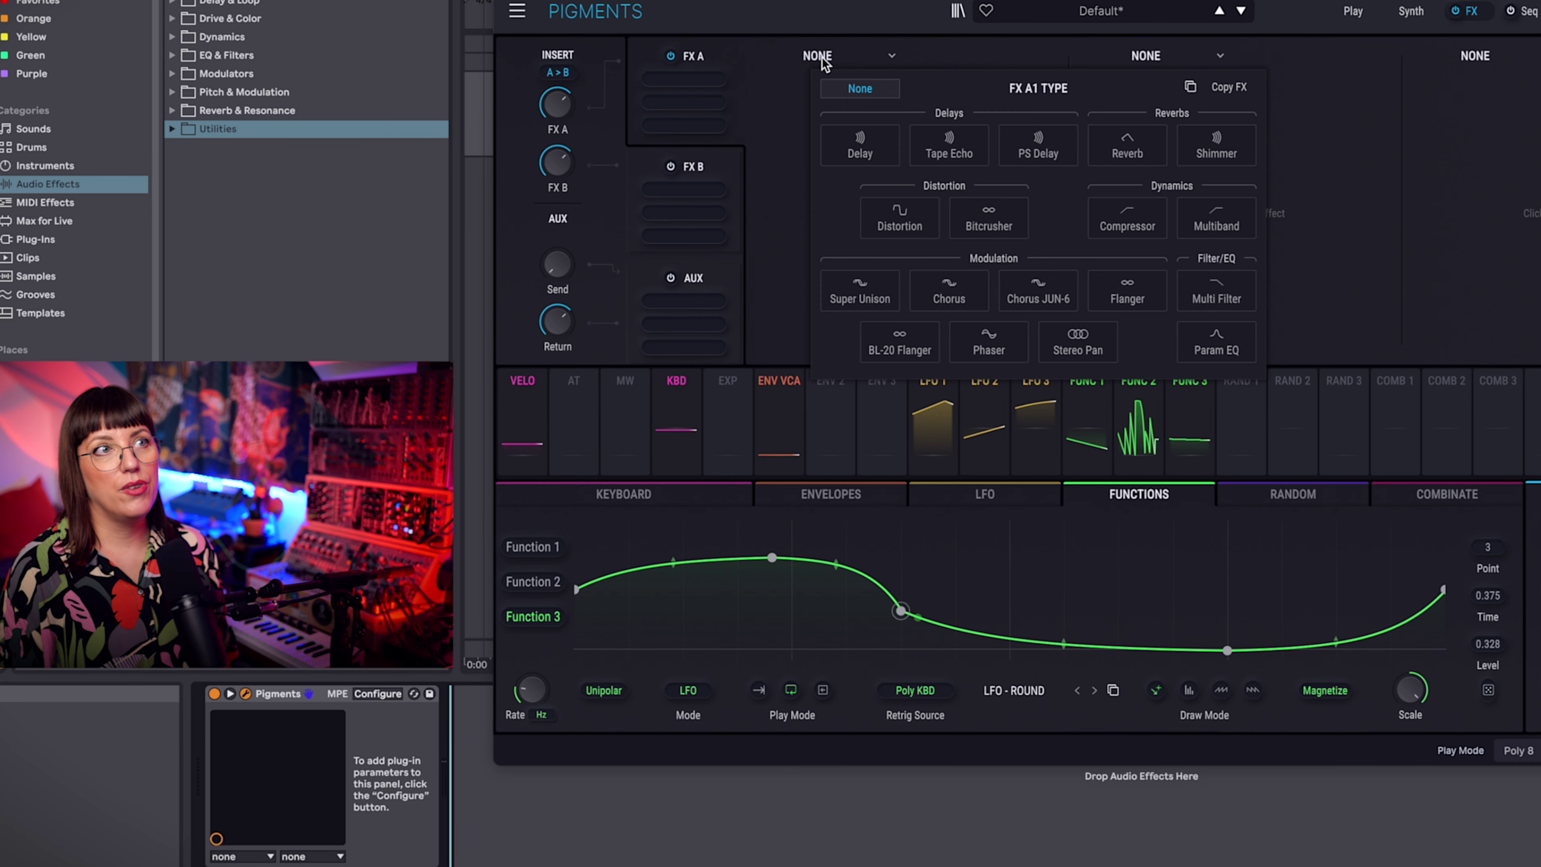
pyautogui.click(910, 230)
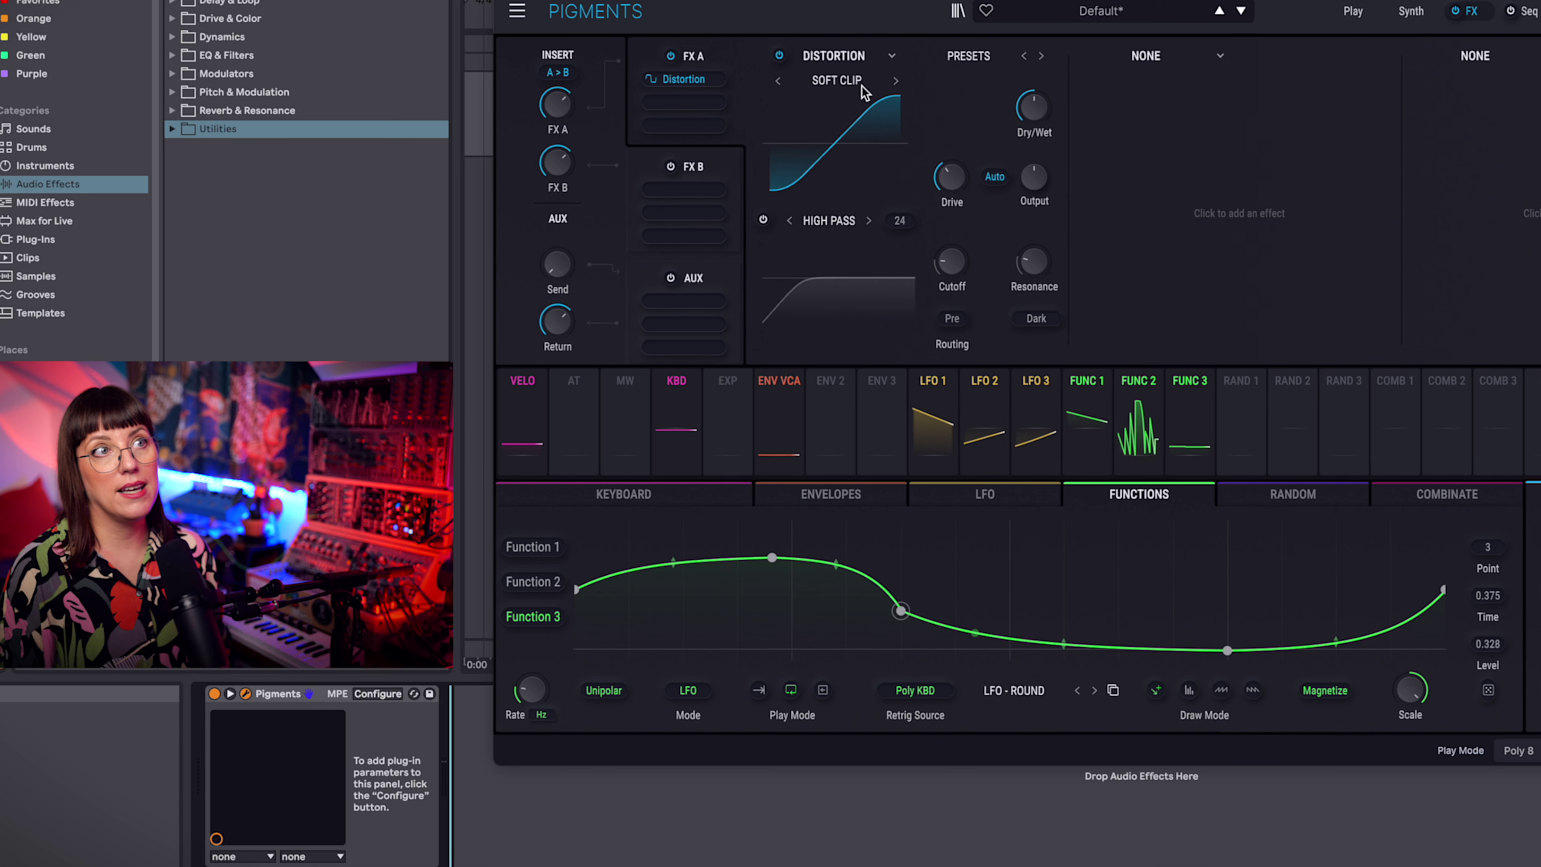
pyautogui.click(836, 81)
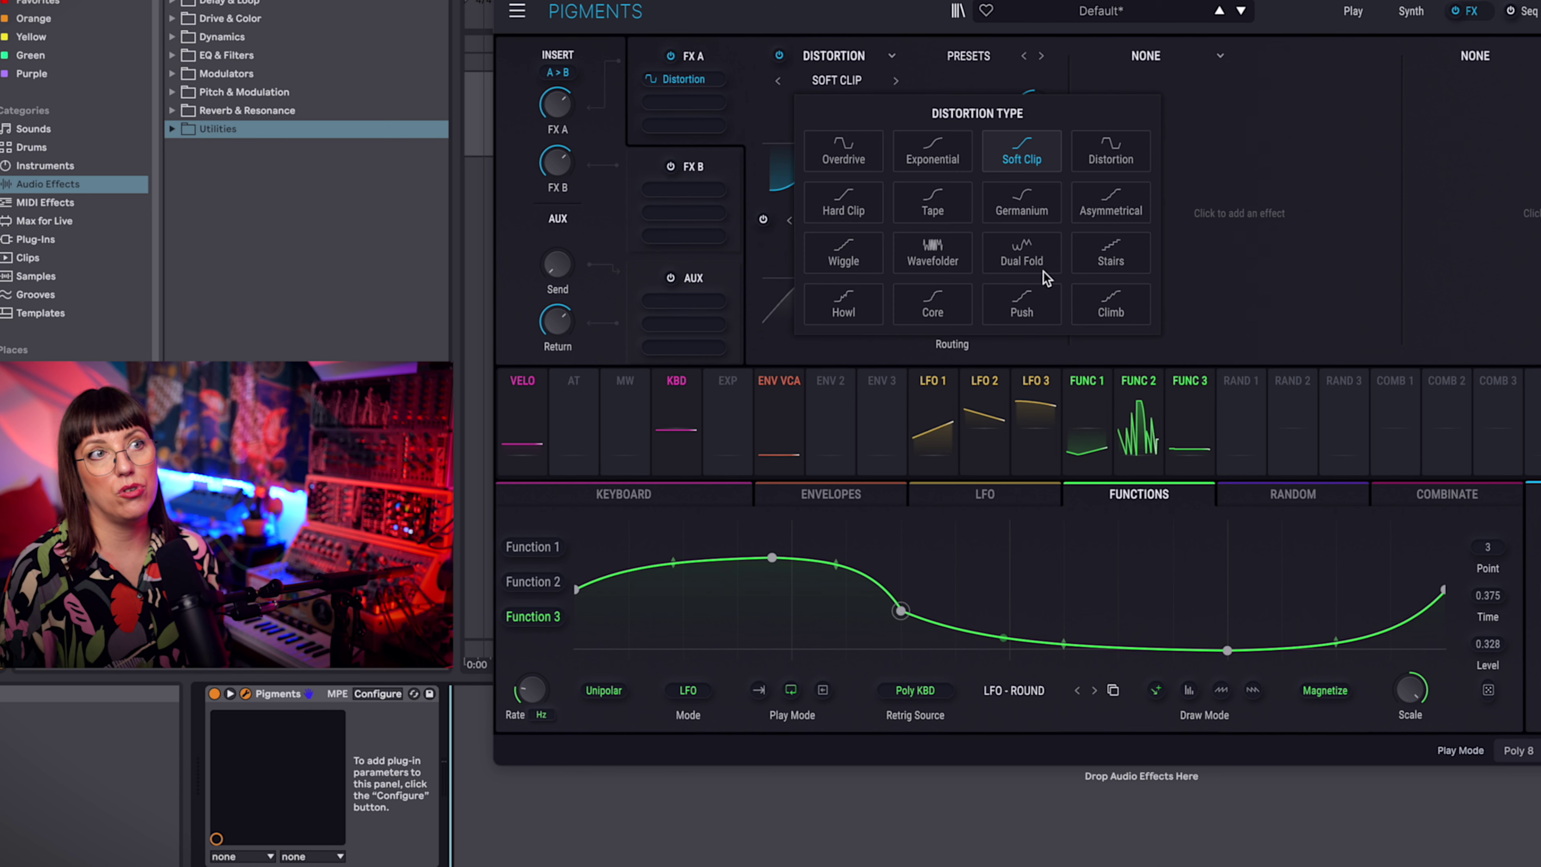
pyautogui.click(945, 262)
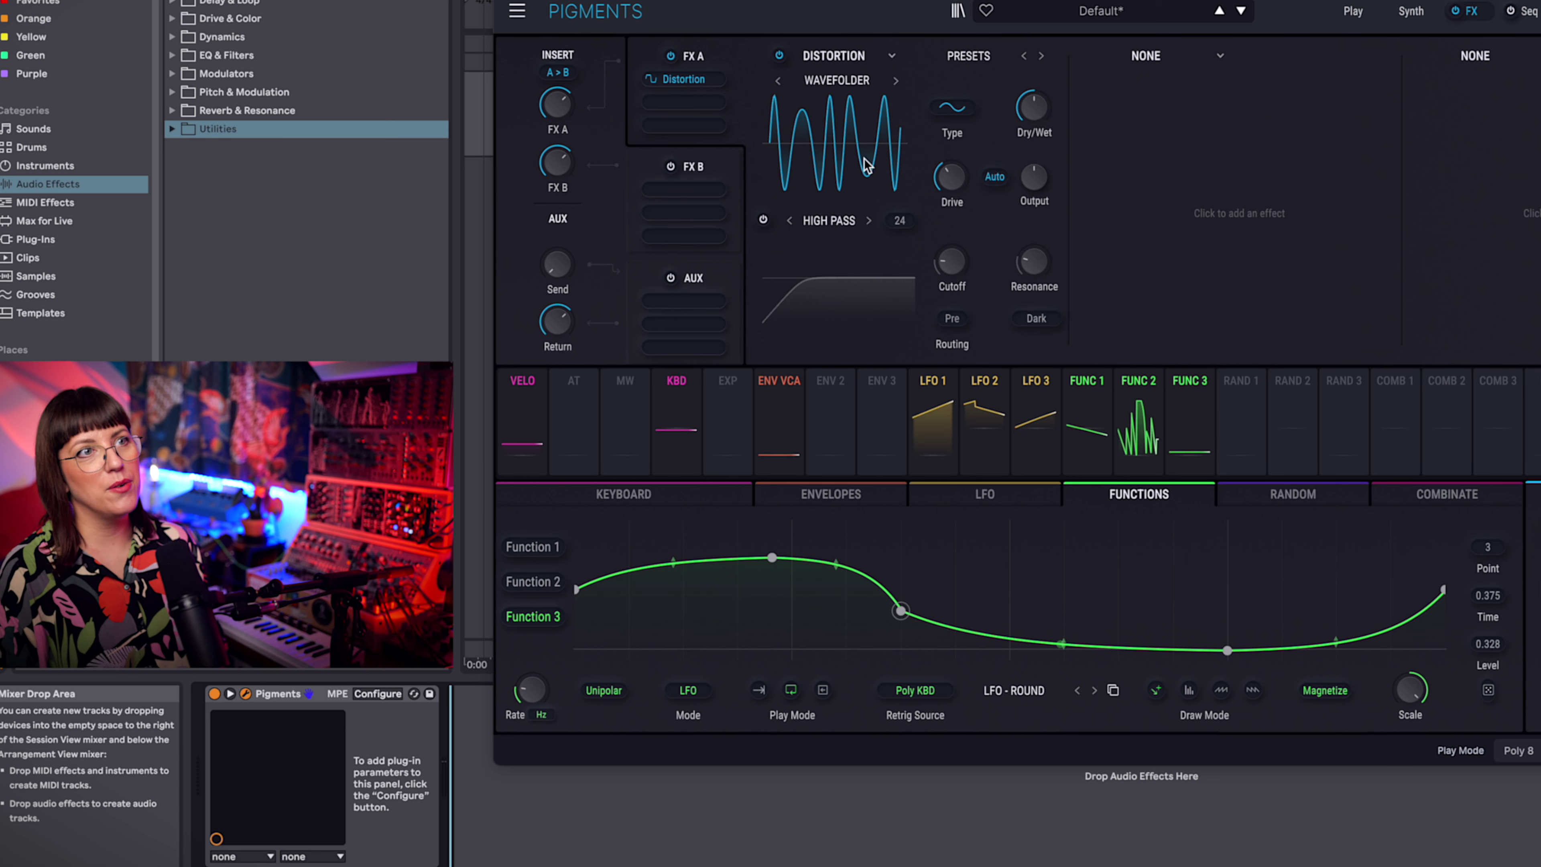
# Step: Adjust the Wavefolder distortion's Drive and modulate that Drive with LFO 1
pyautogui.moveTo(951, 178)
pyautogui.mouseDown()
pyautogui.moveTo(978, 148)
pyautogui.moveTo(964, 184)
pyautogui.mouseUp()
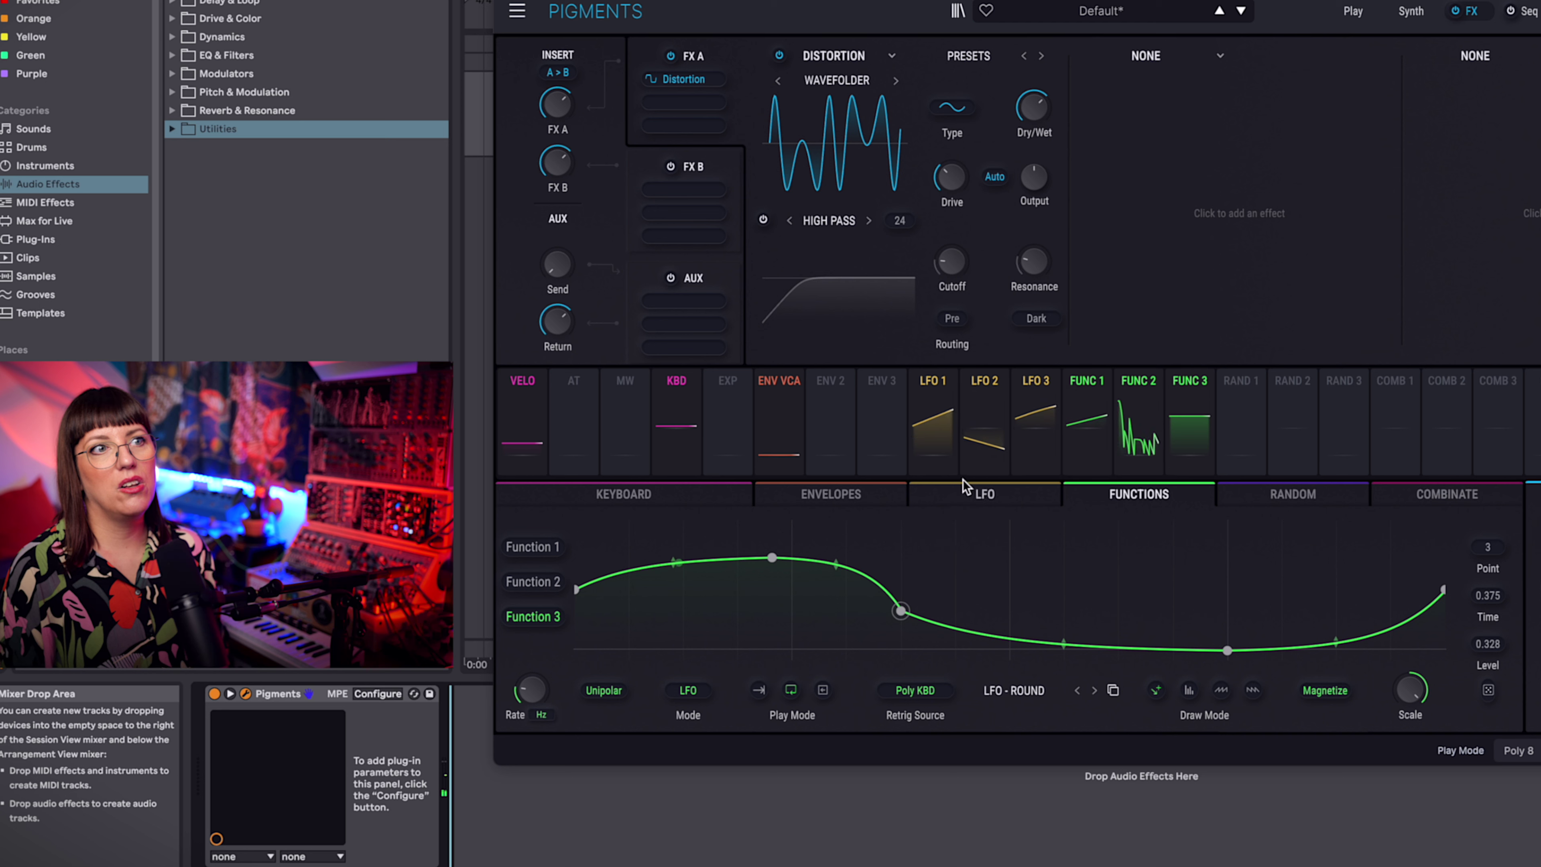
pyautogui.click(934, 380)
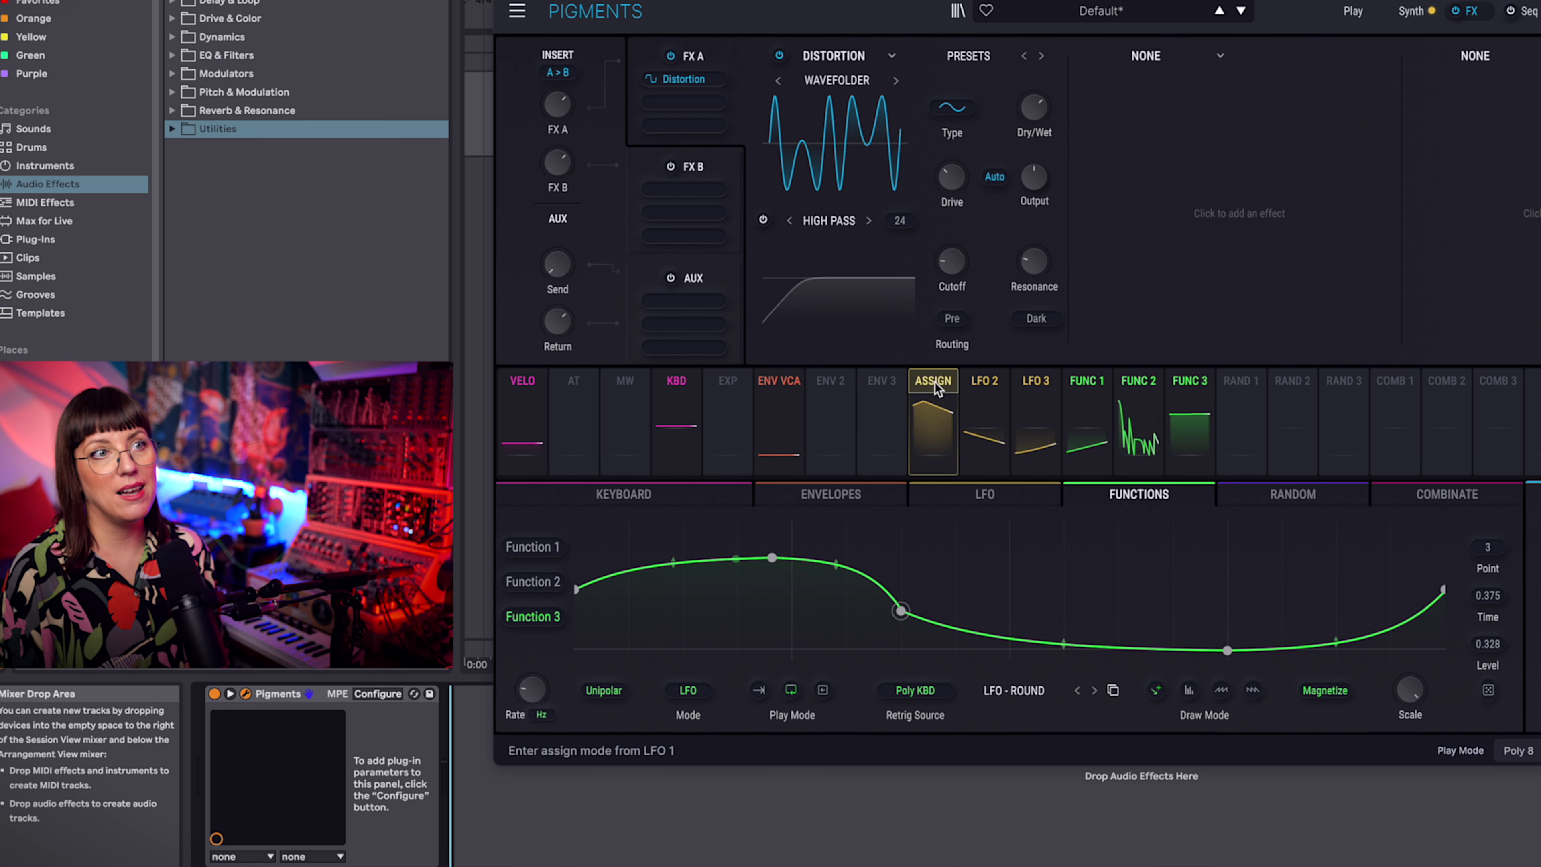
pyautogui.moveTo(936, 382); pyautogui.dragTo(953, 176)
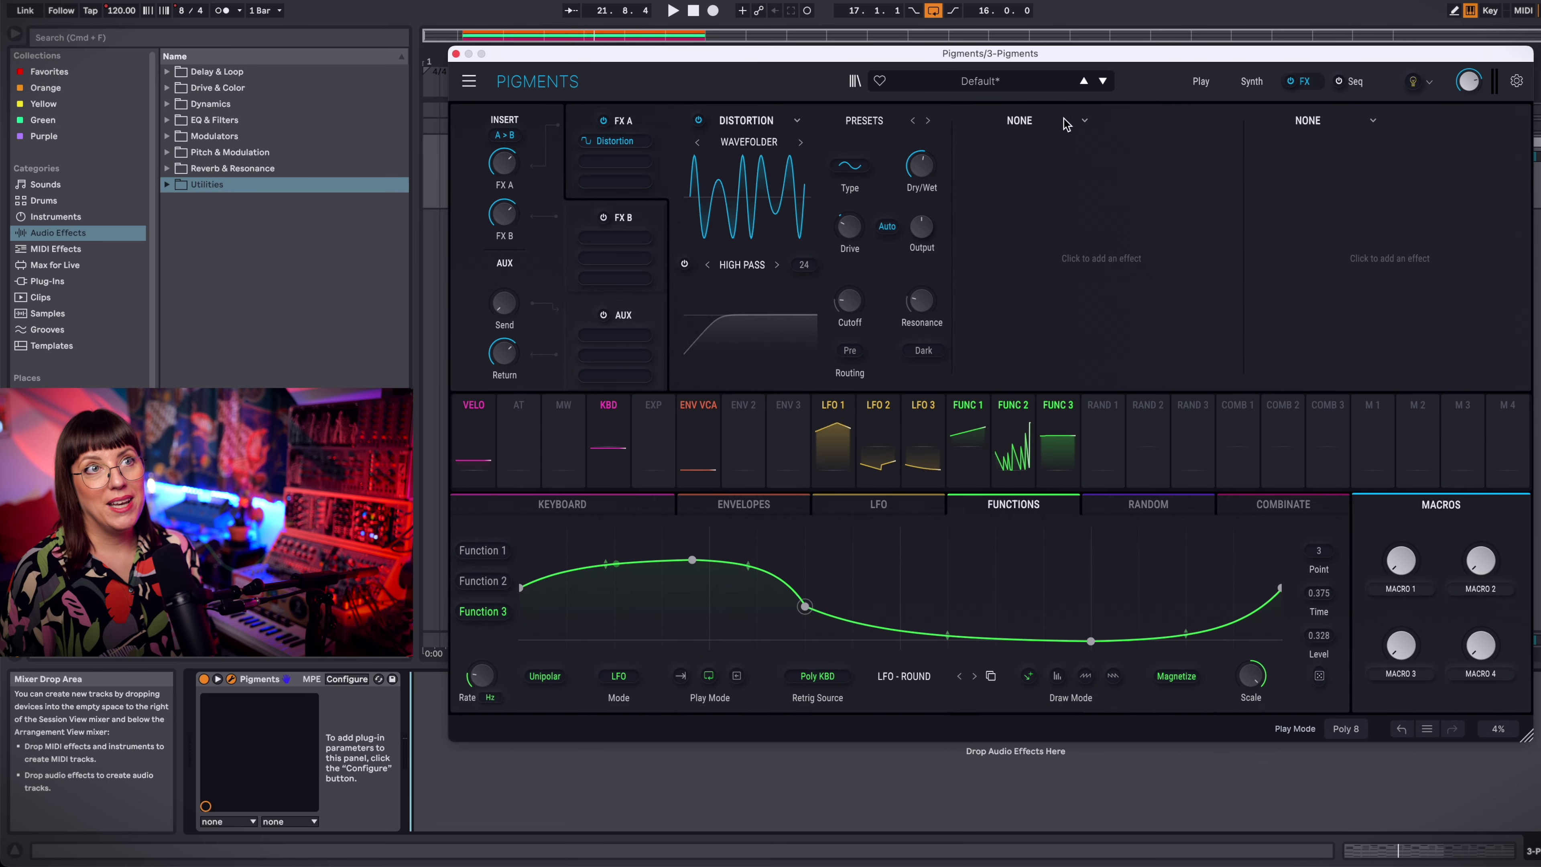
# Step: Add a Tape Echo to the second FX A slot and adjust its Dry/Wet balance
pyautogui.click(1025, 120)
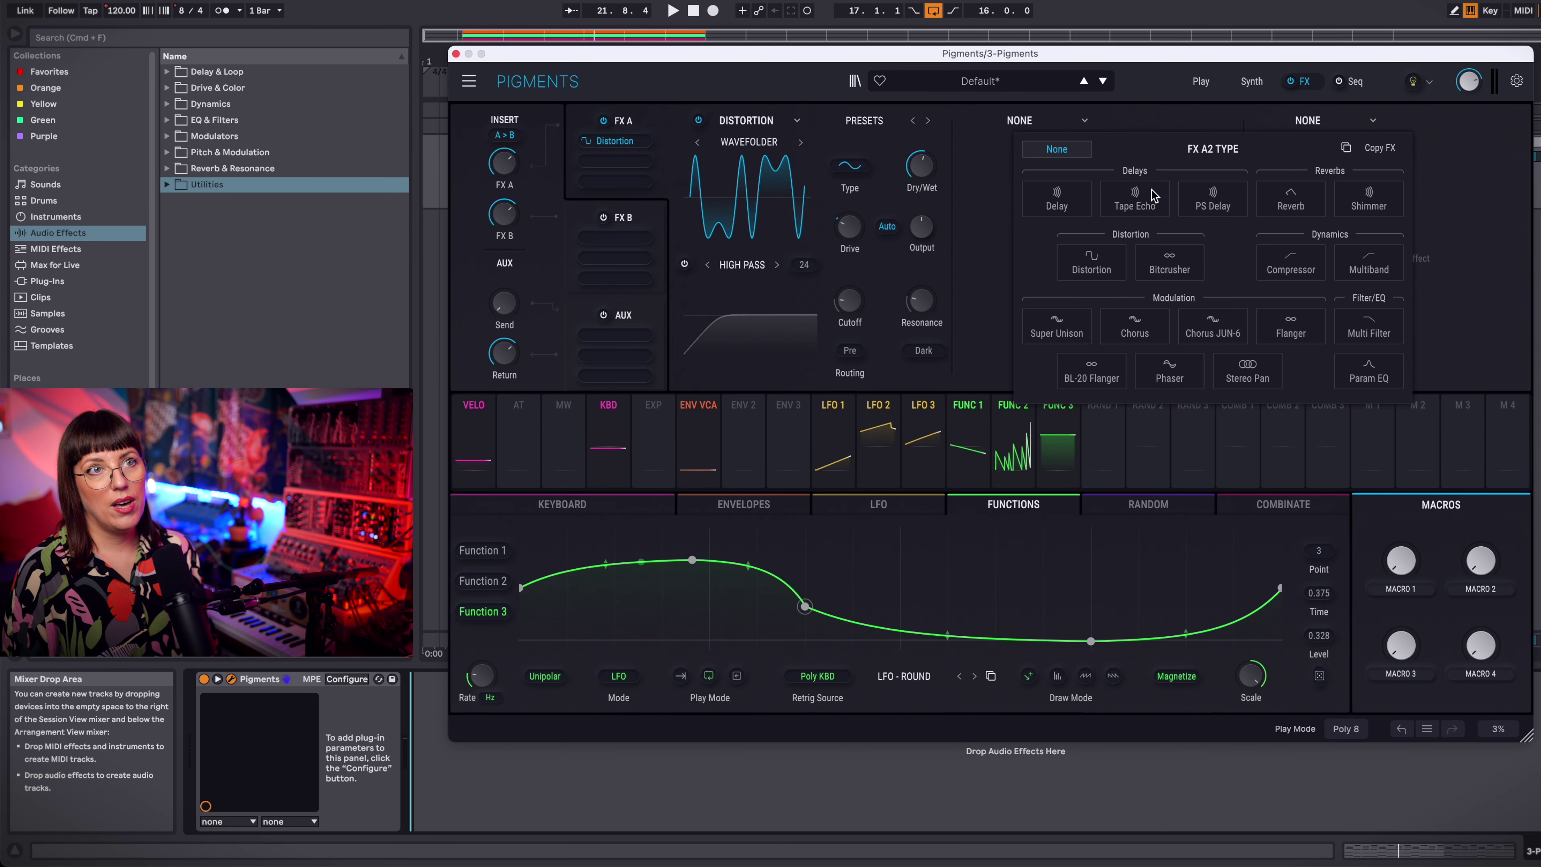
pyautogui.click(1147, 205)
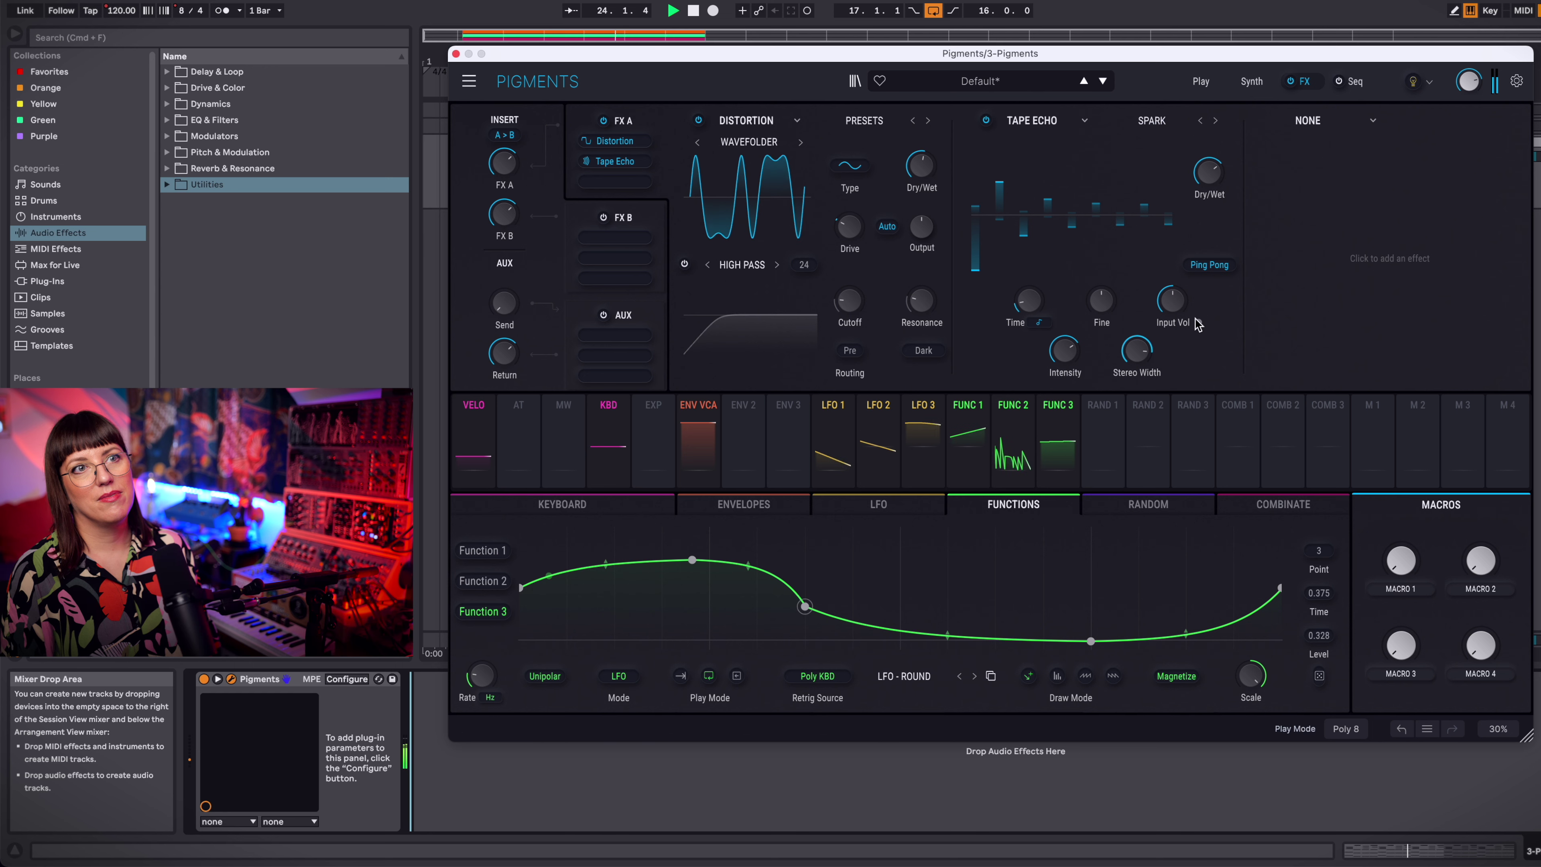
pyautogui.moveTo(1207, 172); pyautogui.dragTo(1207, 183)
# Step: Add a Shimmer effect to the third FX A slot, adjust its settings and play the clip
pyautogui.click(1307, 120)
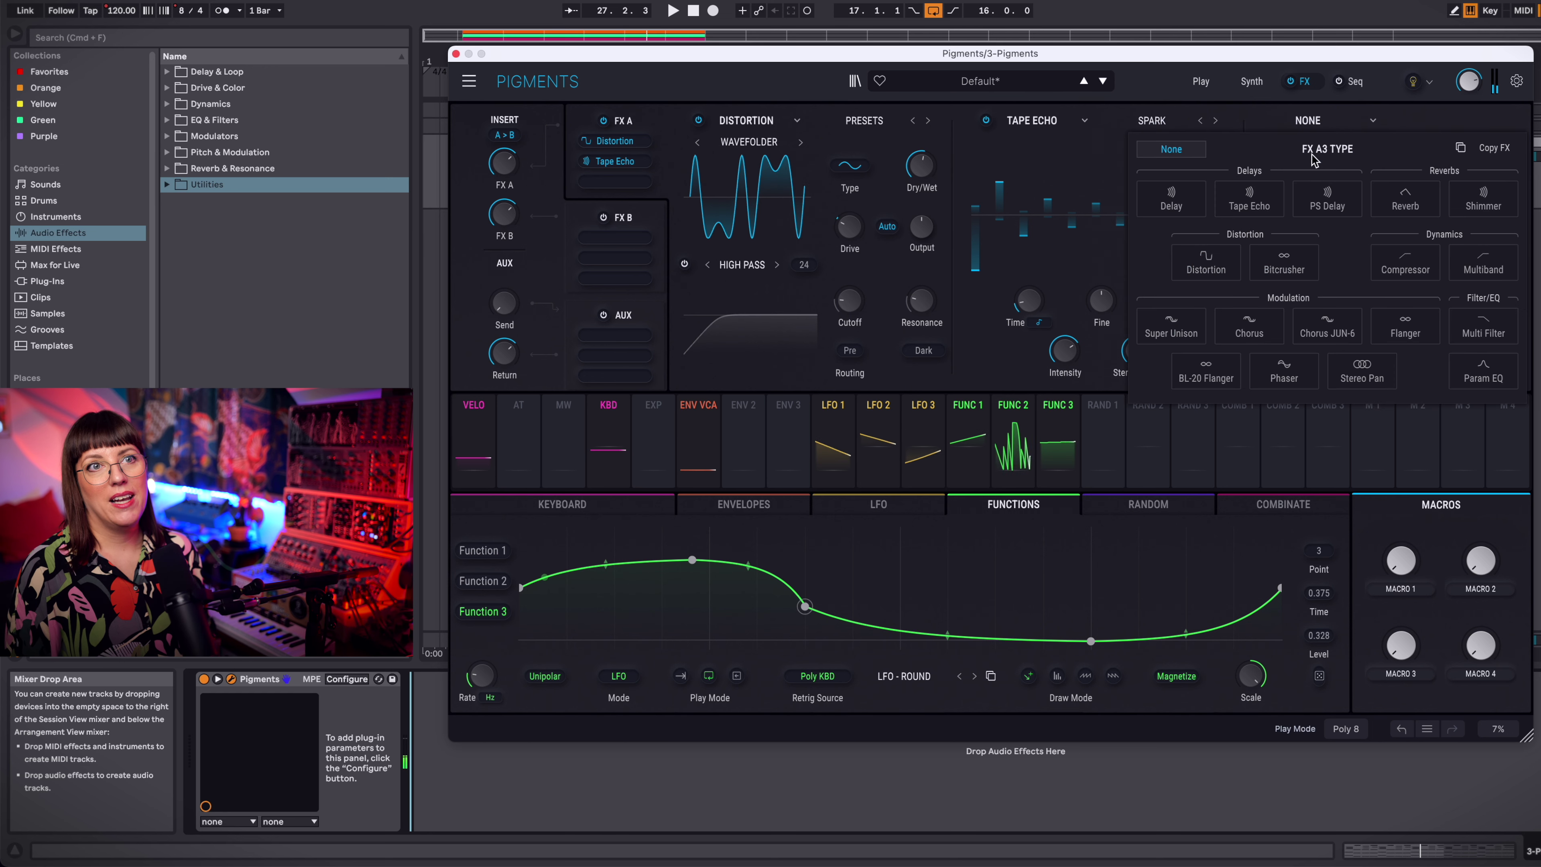
pyautogui.click(1482, 206)
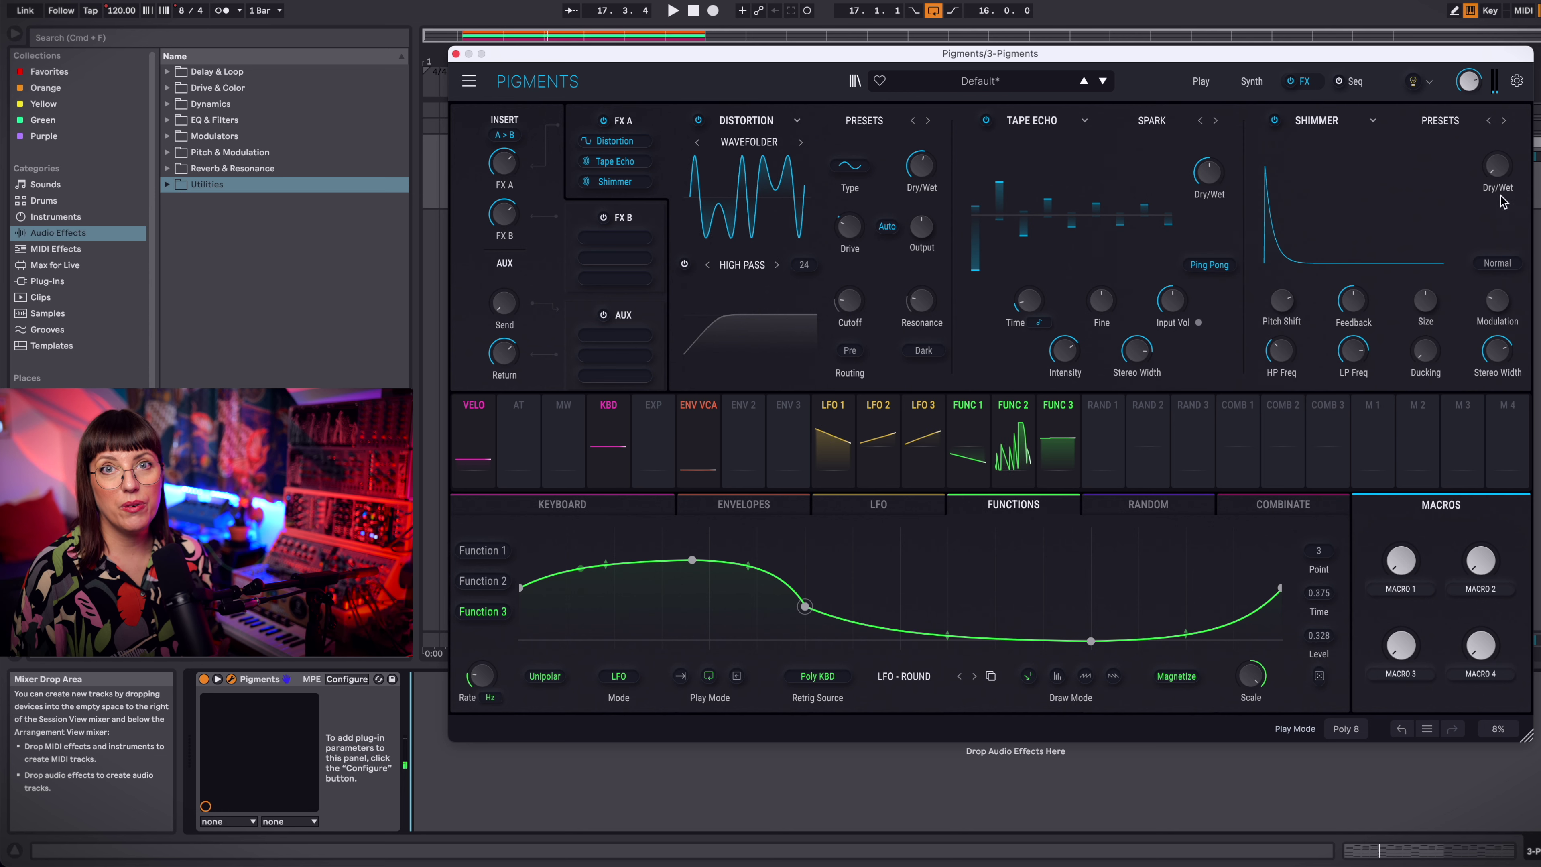
pyautogui.moveTo(1279, 353); pyautogui.dragTo(1275, 340)
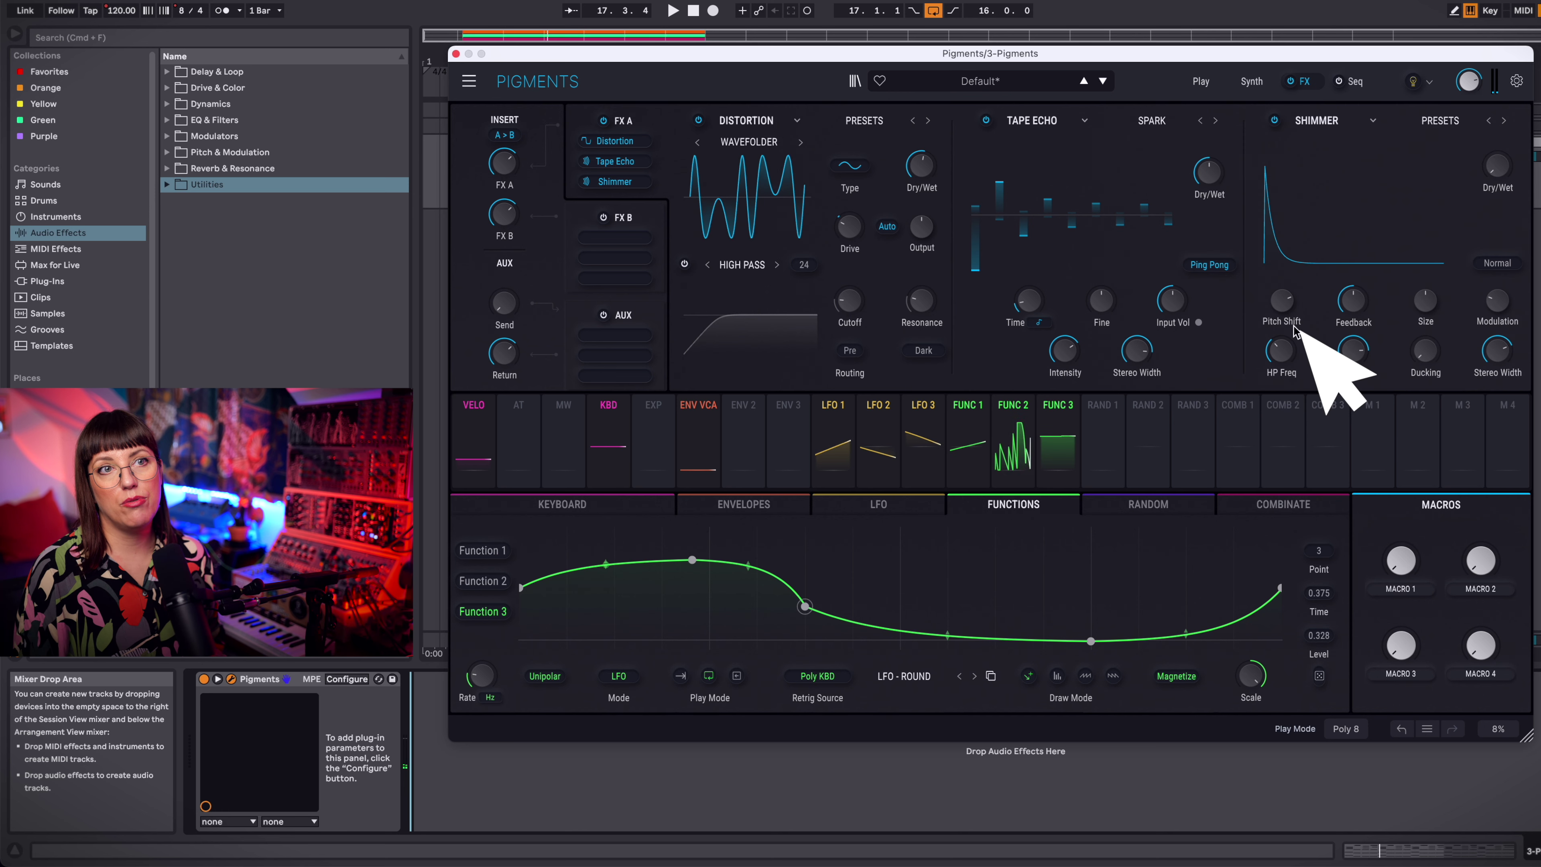
pyautogui.click(1287, 307)
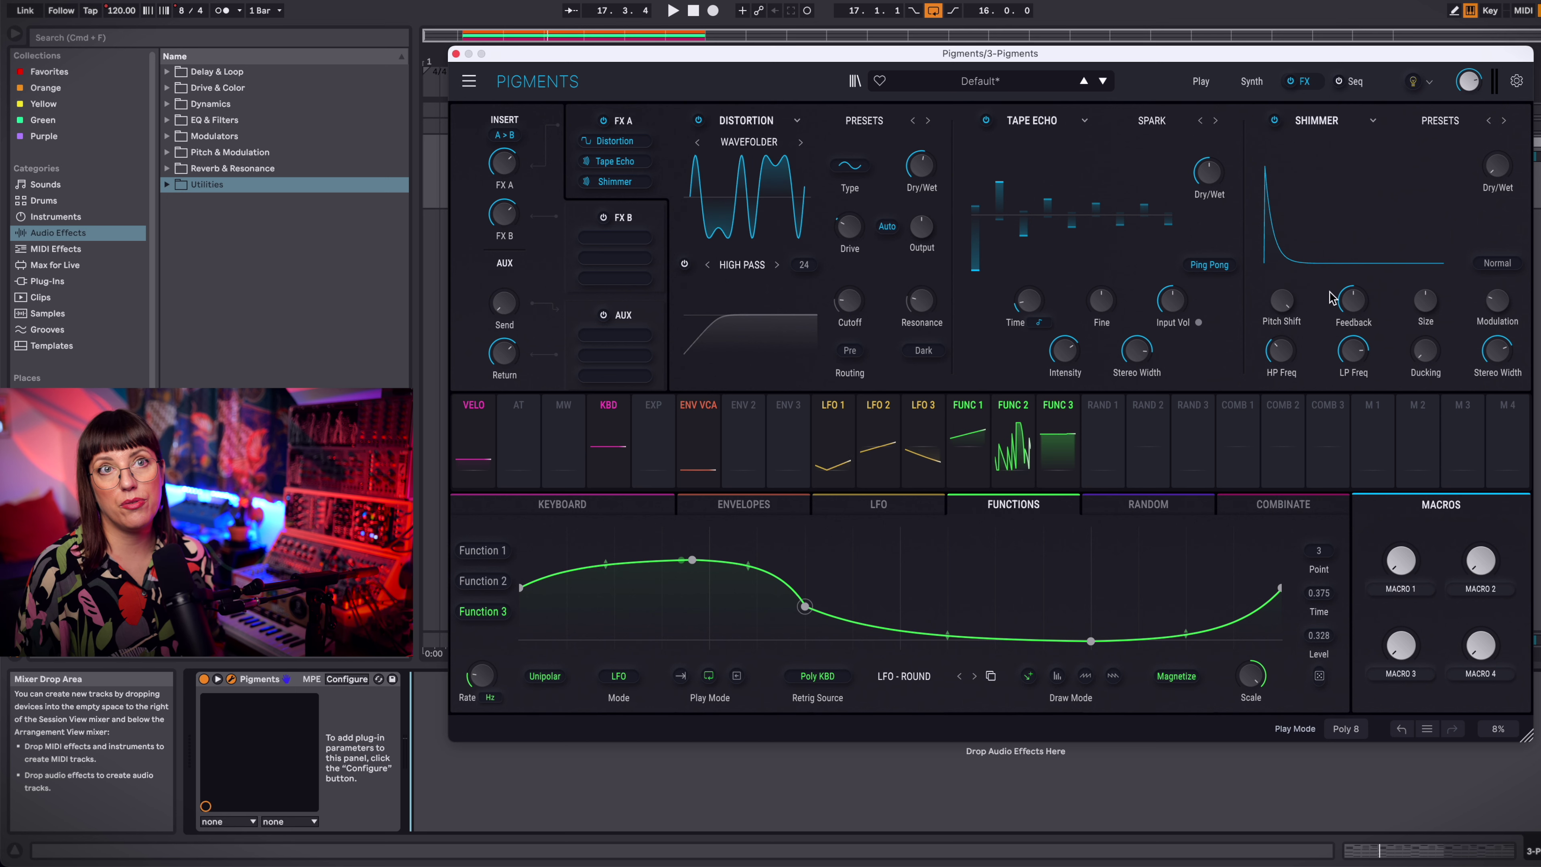
pyautogui.press('space')
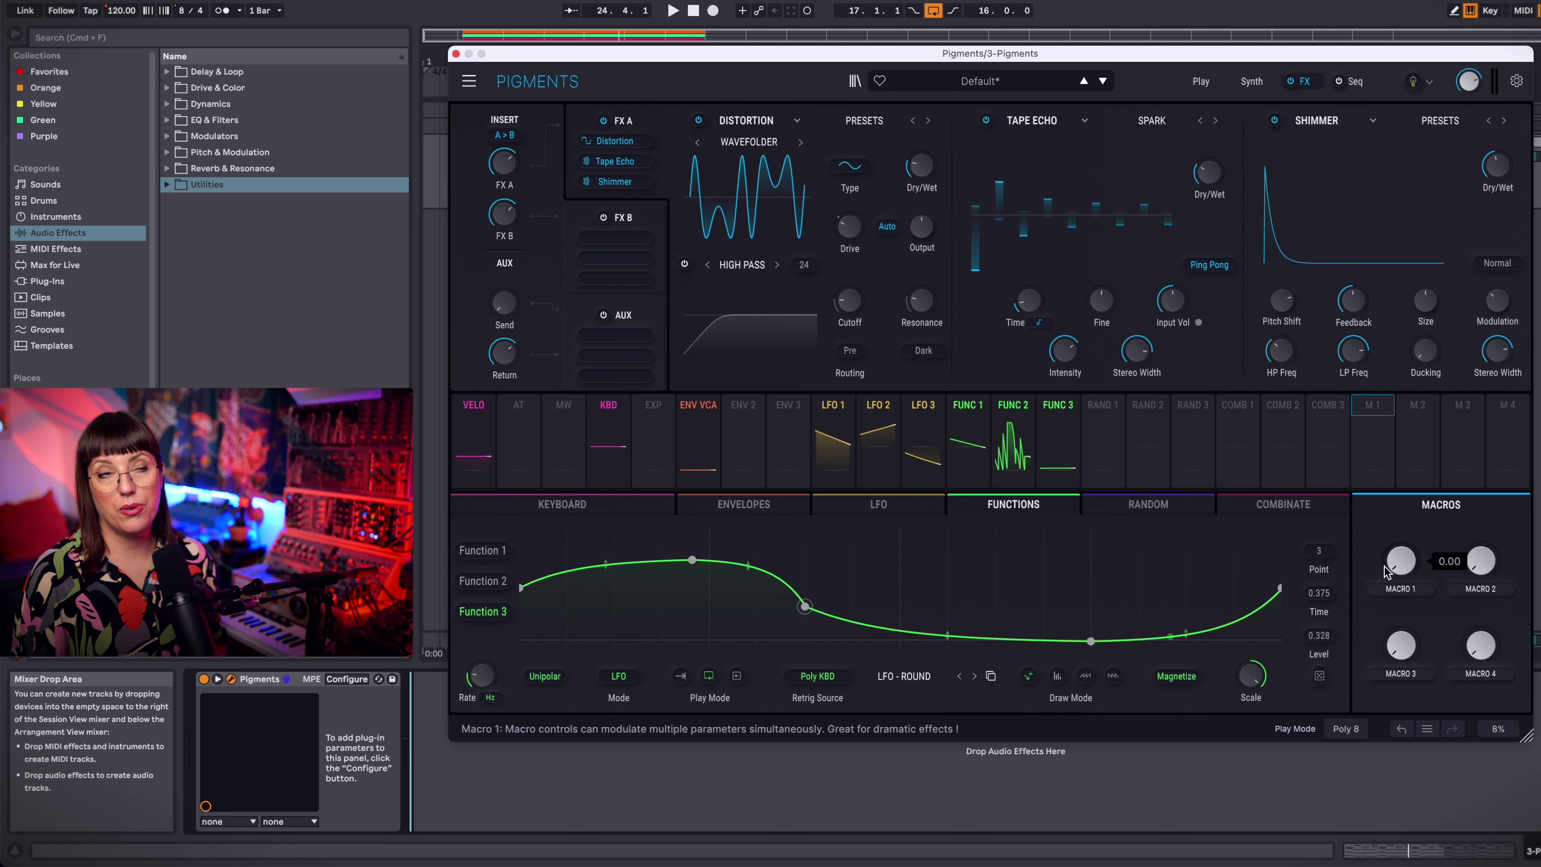
# Step: Assign Macro 1 as a modulation source for the Distortion's Dry/Wet
pyautogui.moveTo(1327, 424); pyautogui.dragTo(1114, 267)
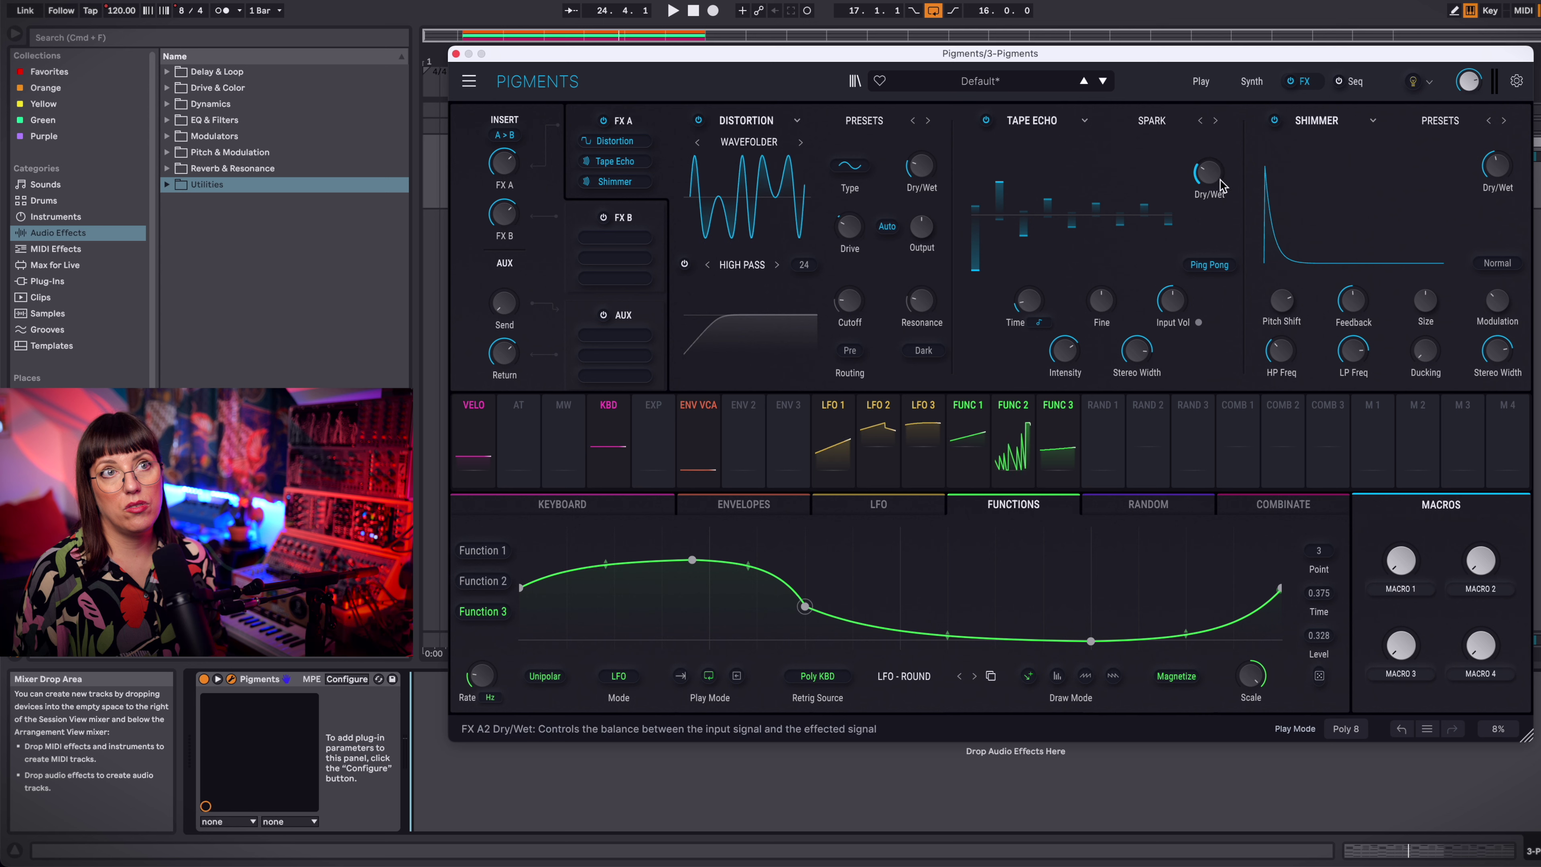
pyautogui.click(1374, 406)
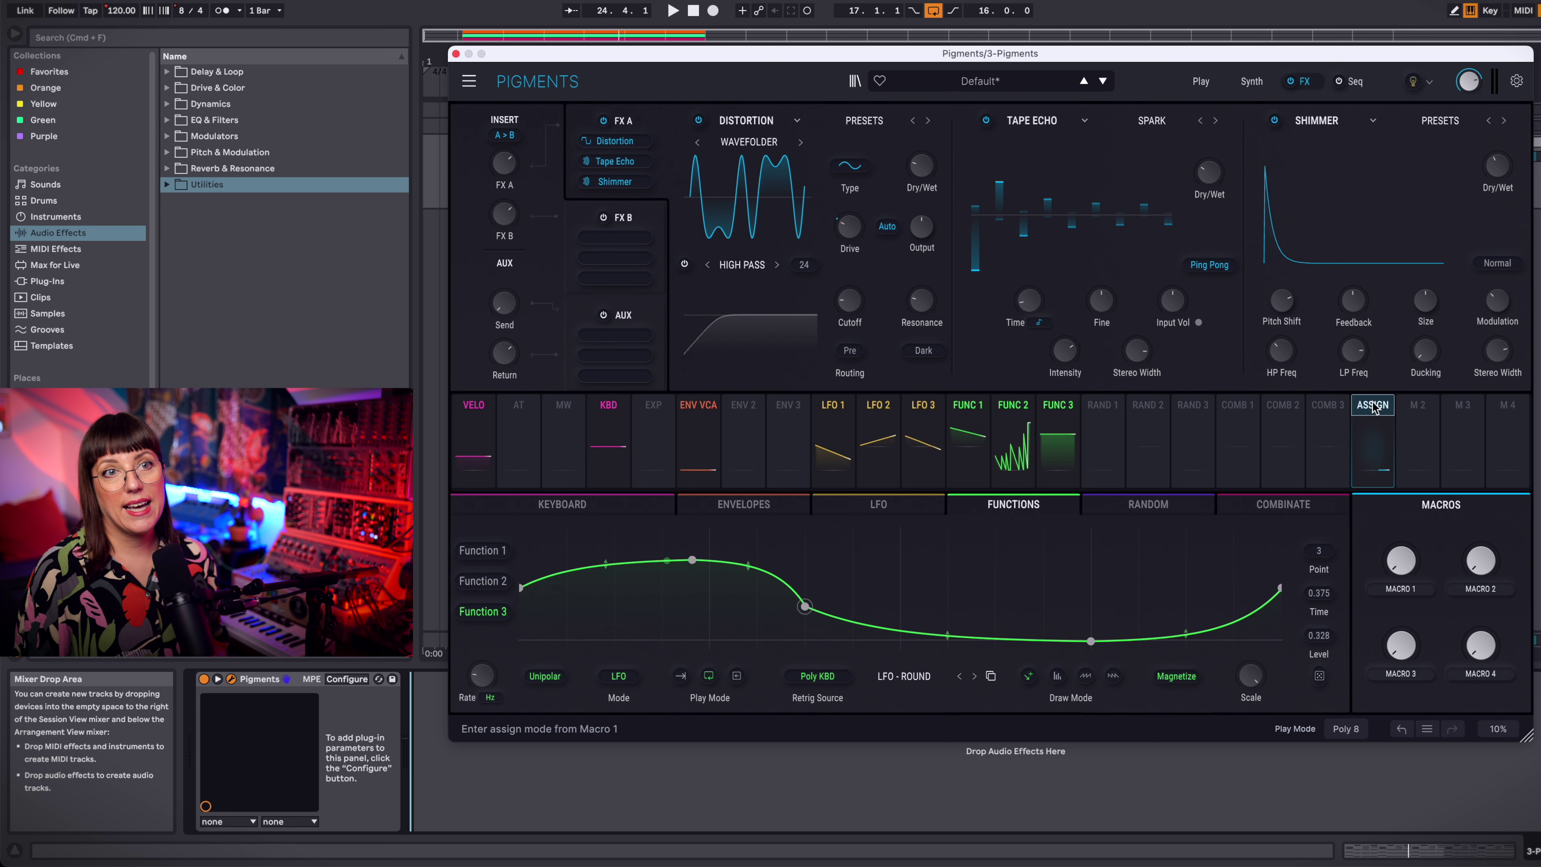
pyautogui.click(935, 162)
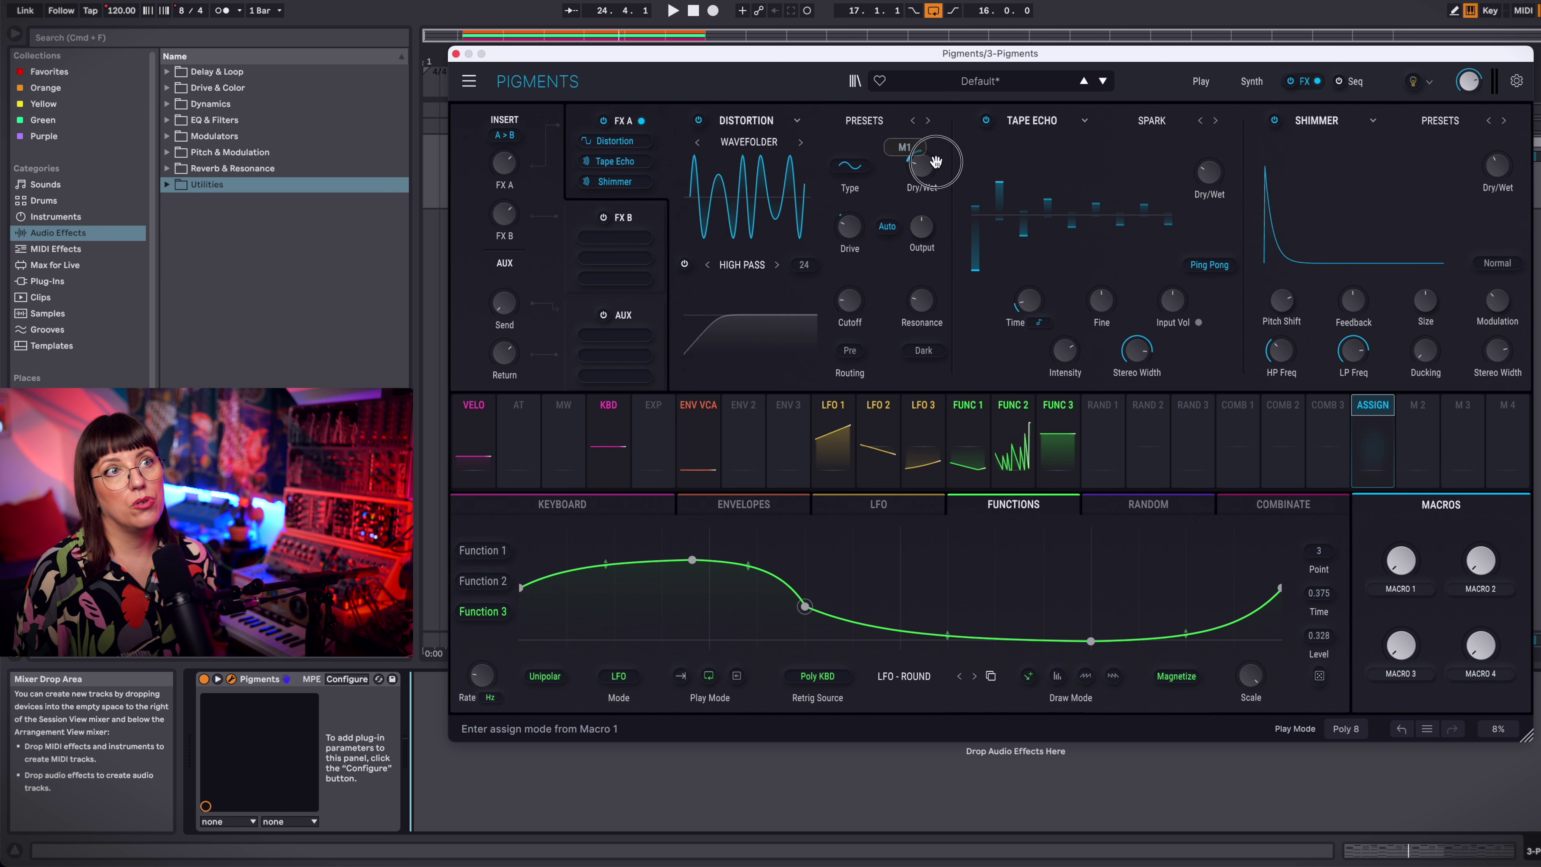
pyautogui.moveTo(923, 174); pyautogui.dragTo(921, 178)
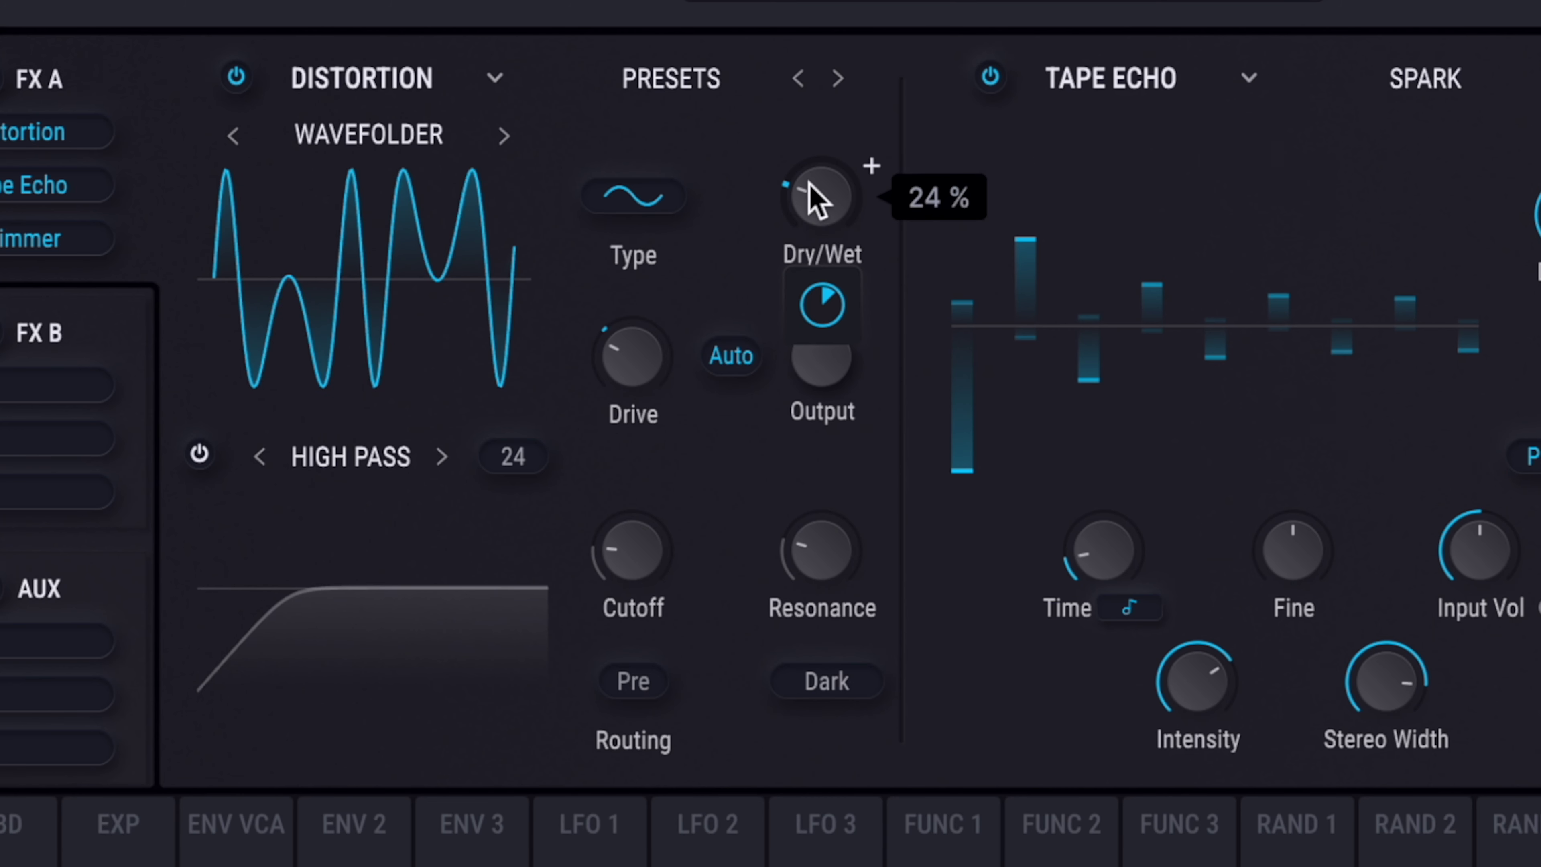
# Step: Lower the Distortion's base Dry/Wet and adjust the amount of Macro 1 modulation on it
pyautogui.moveTo(819, 197); pyautogui.dragTo(819, 255)
pyautogui.moveTo(832, 306)
pyautogui.moveTo(833, 307); pyautogui.dragTo(884, 296)
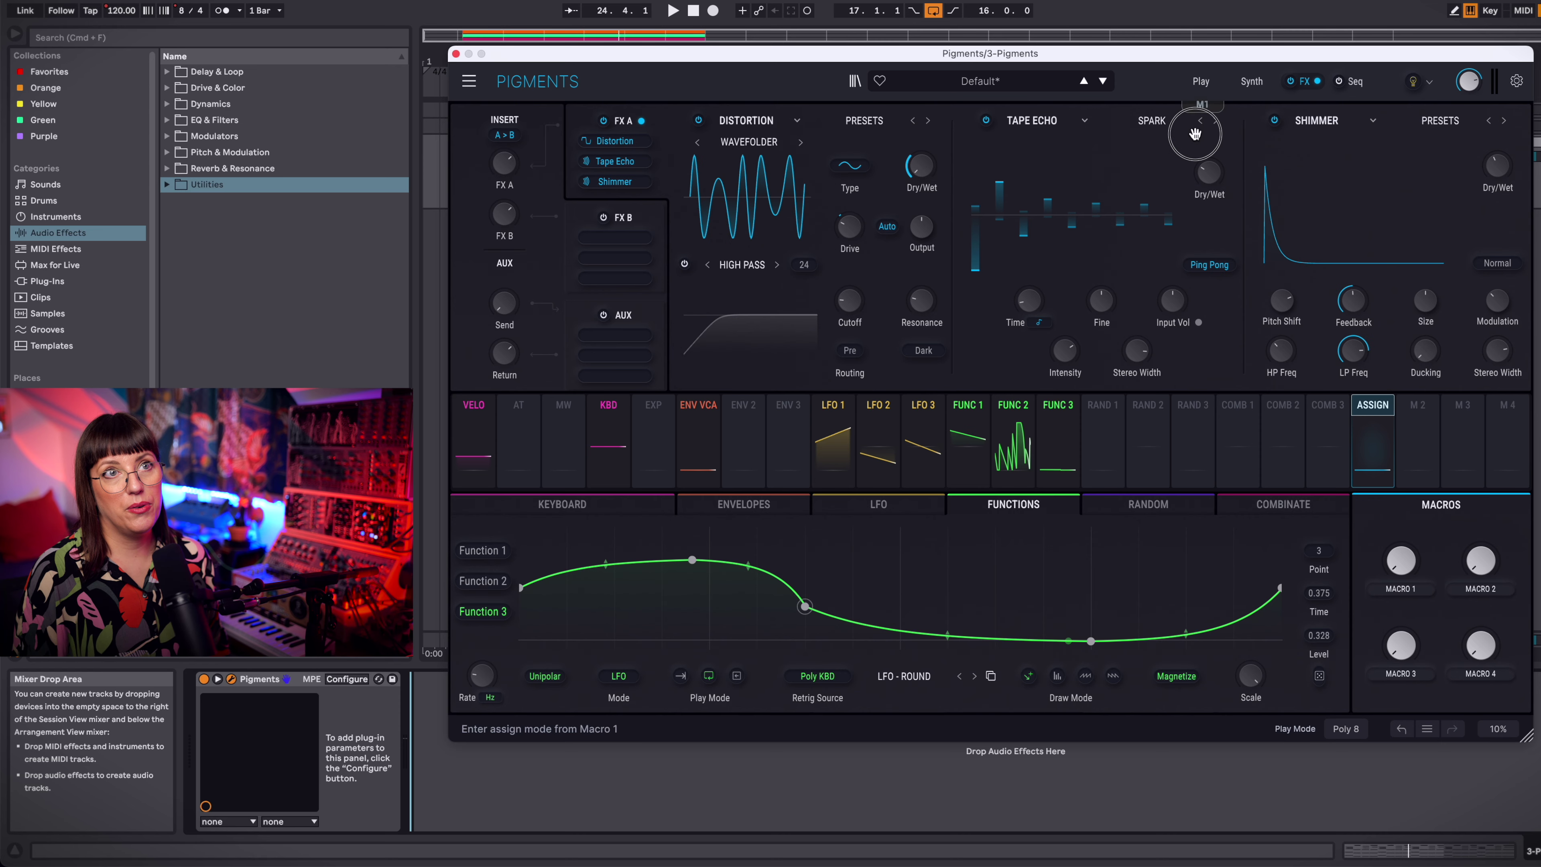
# Step: Assign Macro 1 to the Dry/Wet of the Tape Echo and the Shimmer, adjusting the modulation amount on each
pyautogui.click(1208, 171)
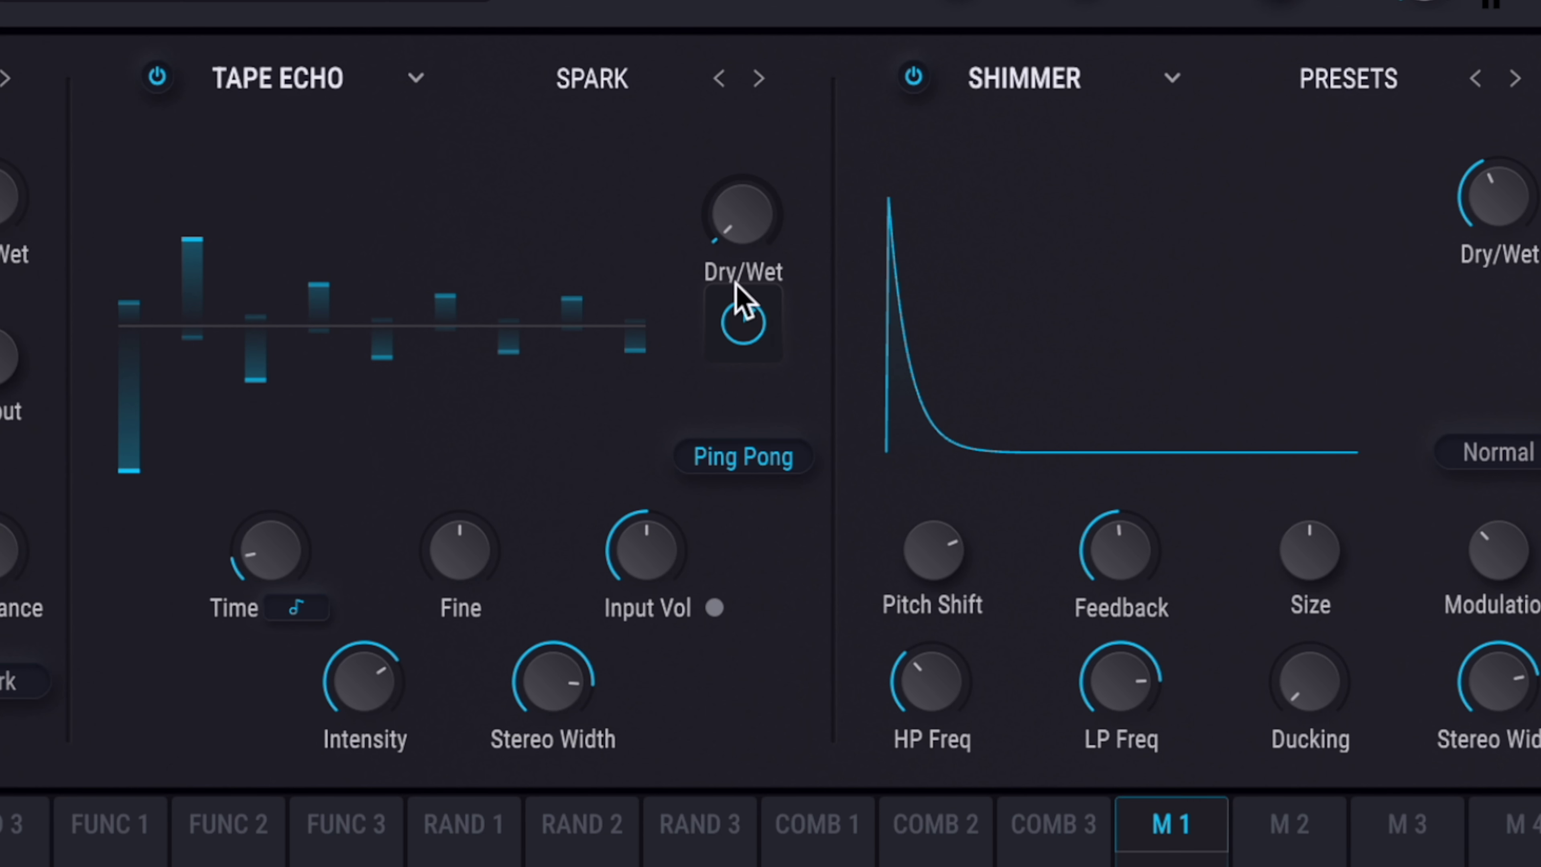
pyautogui.moveTo(739, 303); pyautogui.dragTo(789, 266)
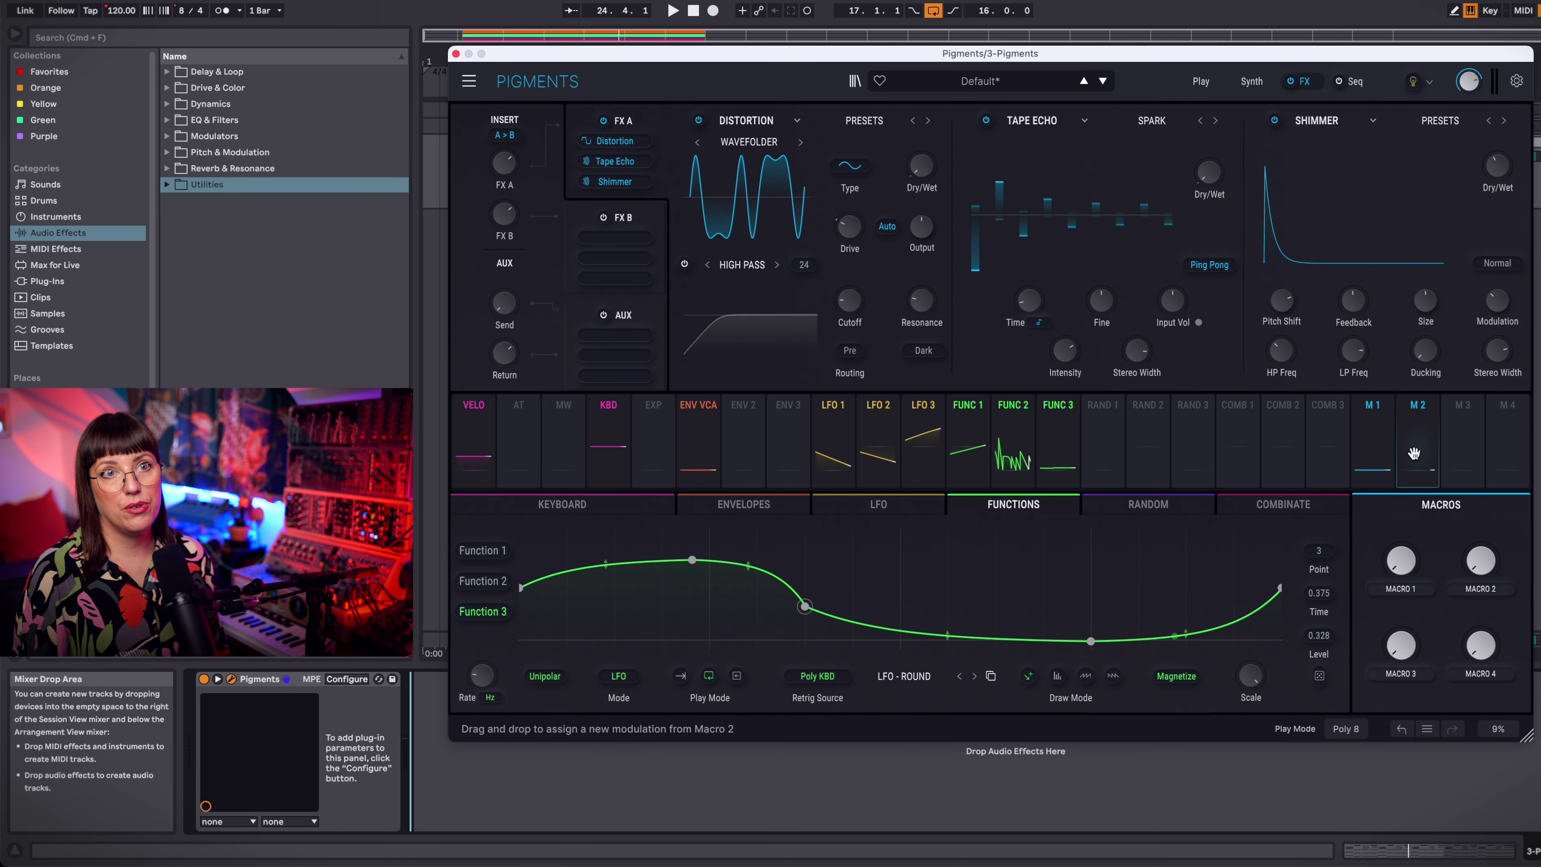
pyautogui.click(1373, 413)
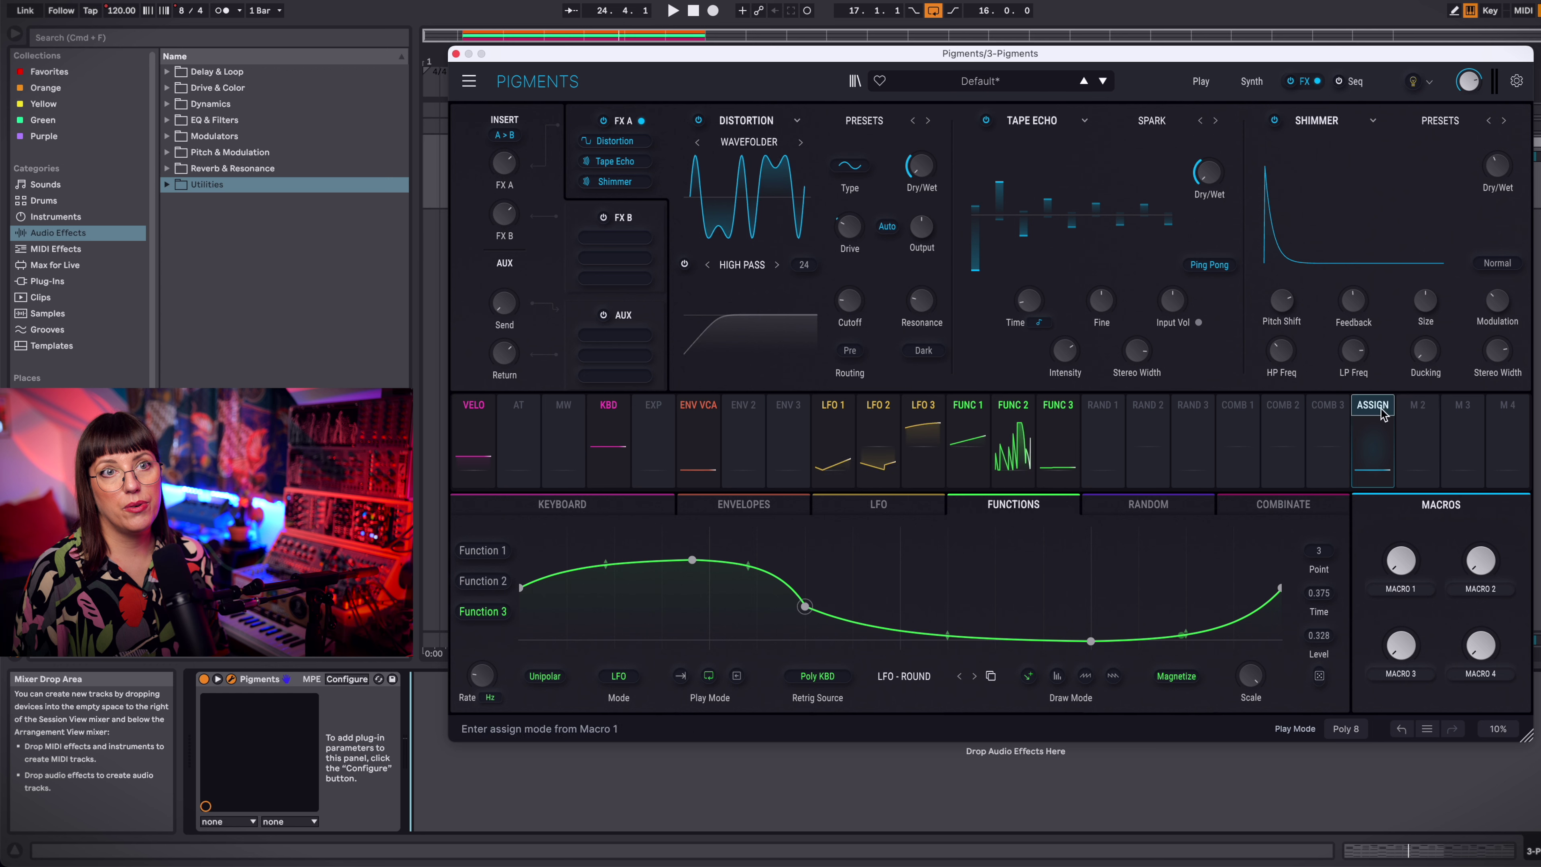
pyautogui.click(1507, 173)
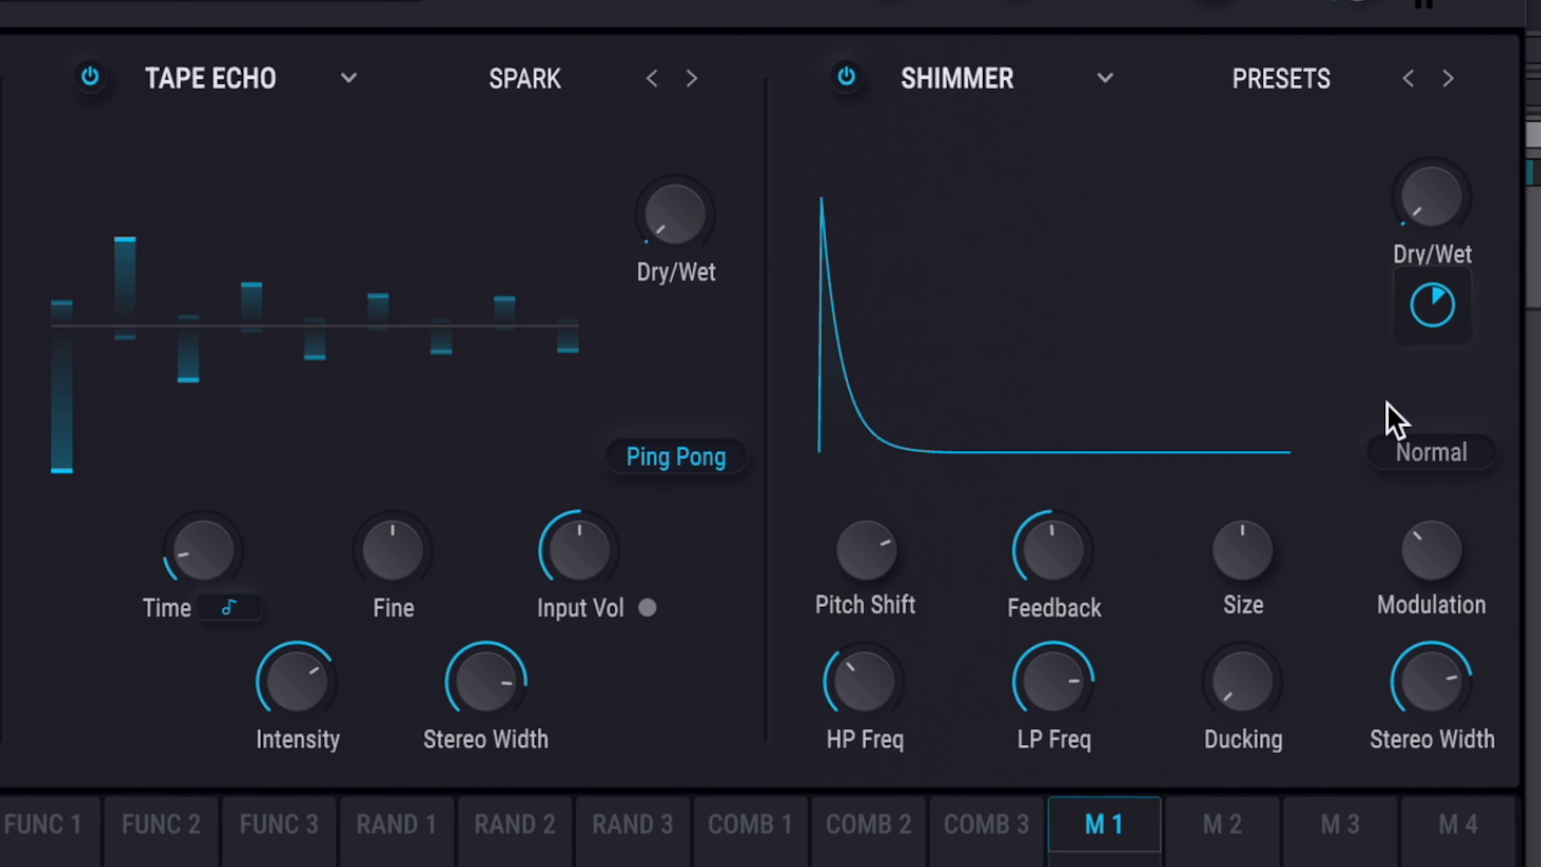
pyautogui.press('Escape')
pyautogui.moveTo(1435, 232)
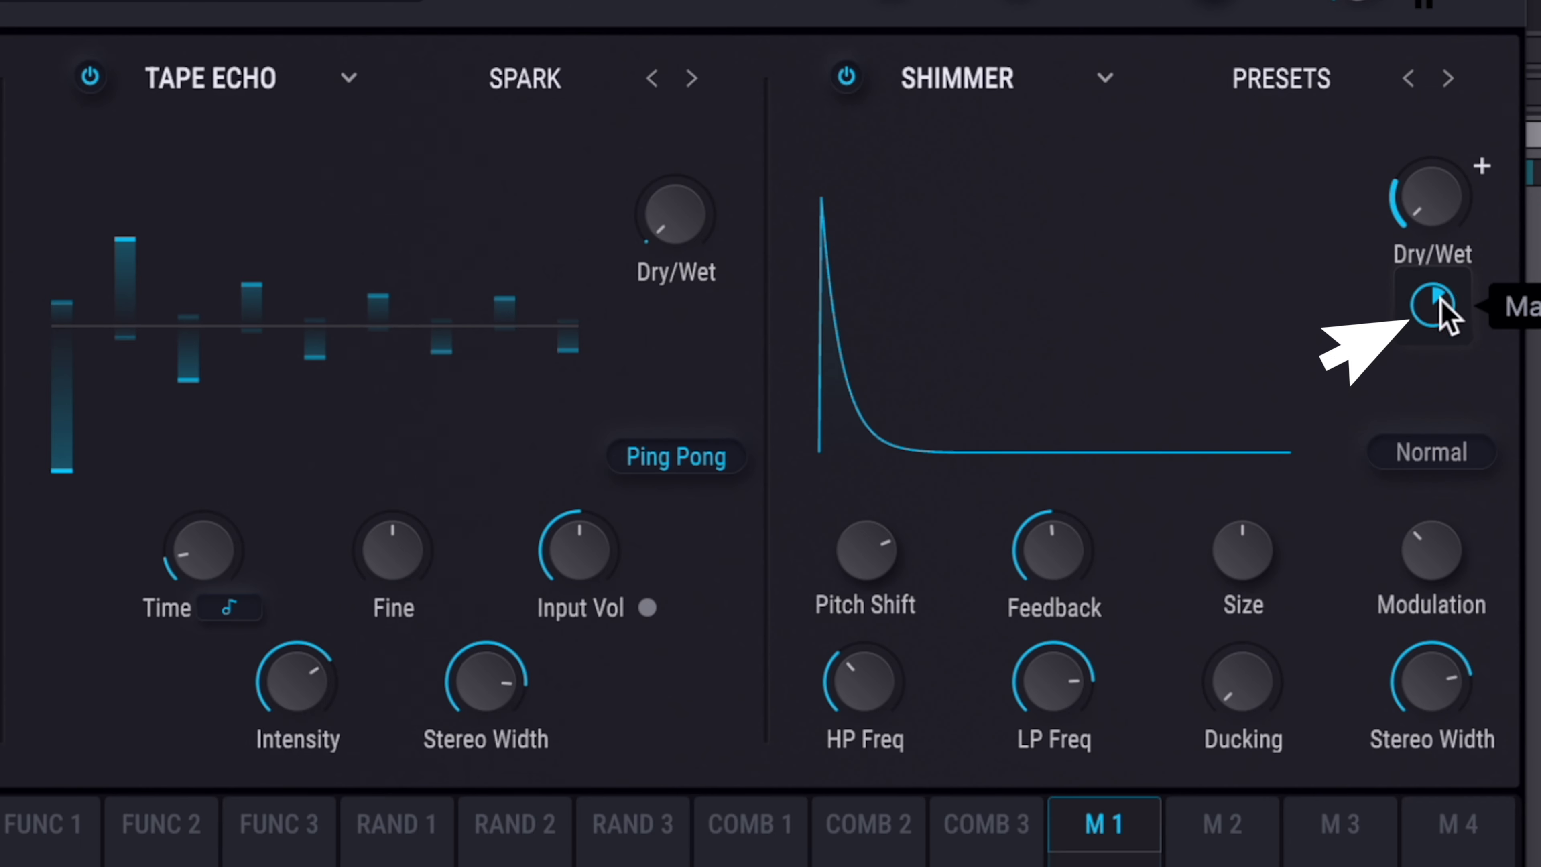
pyautogui.moveTo(1440, 241); pyautogui.dragTo(1453, 452)
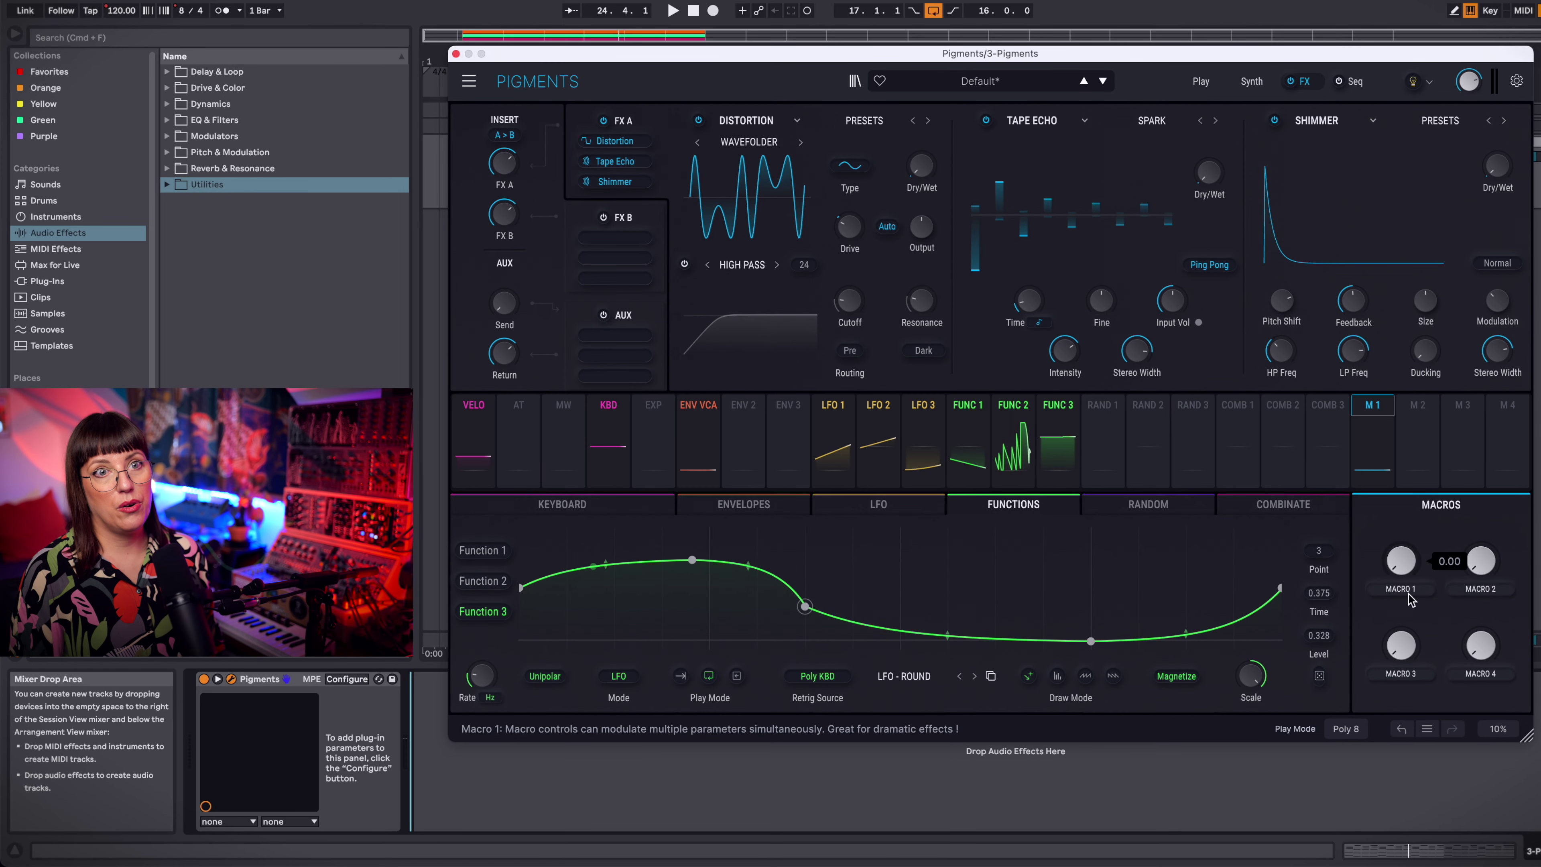
# Step: Play the clip and sweep Macro 1 up to about 0.39 to hear the three effects blend in
pyautogui.press('space')
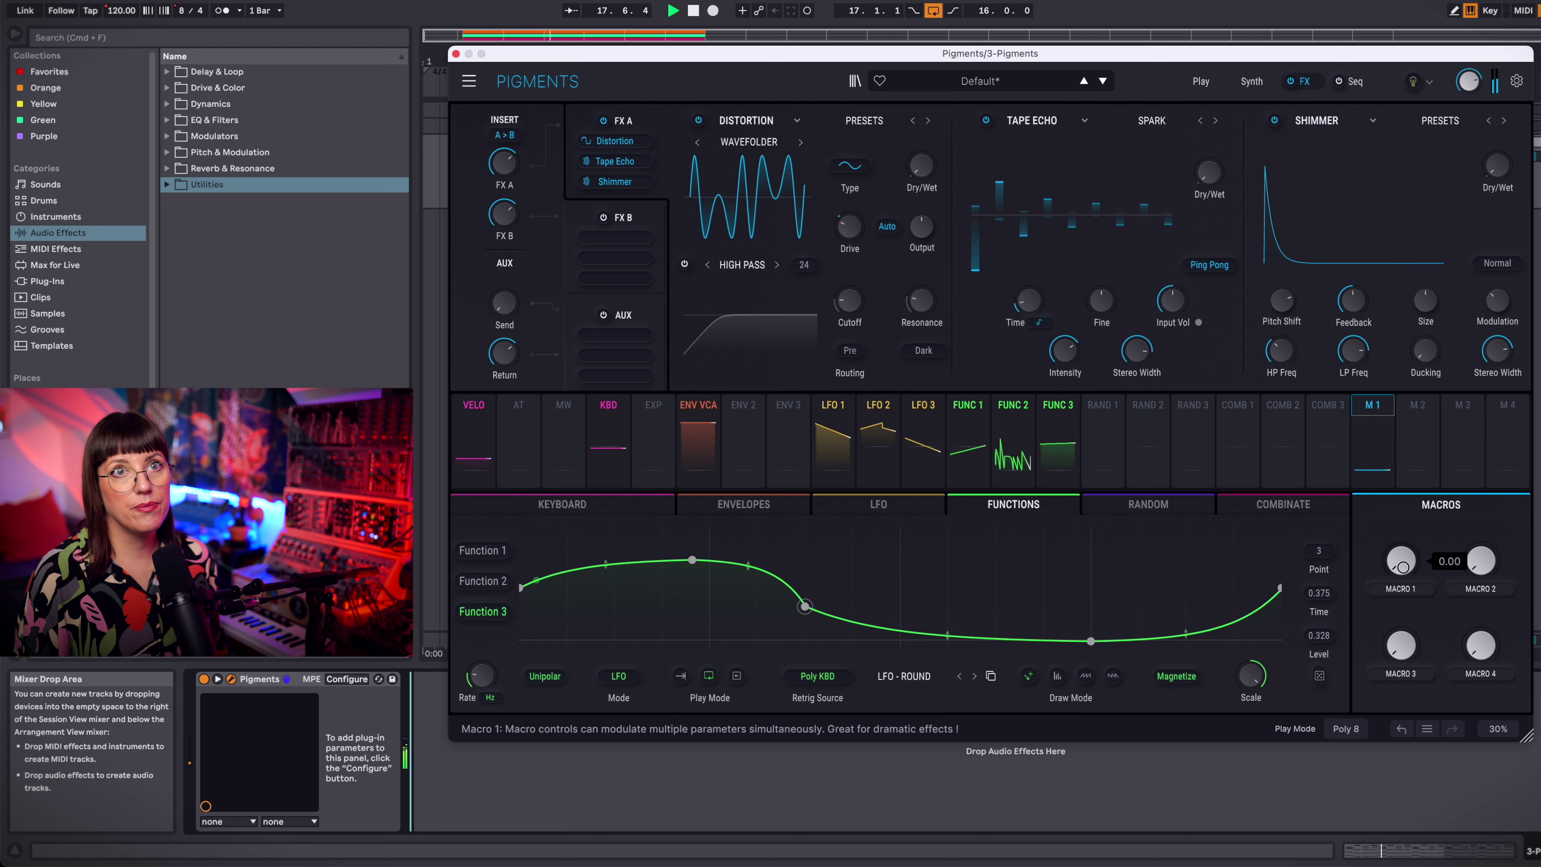
pyautogui.moveTo(1403, 541); pyautogui.dragTo(1404, 485)
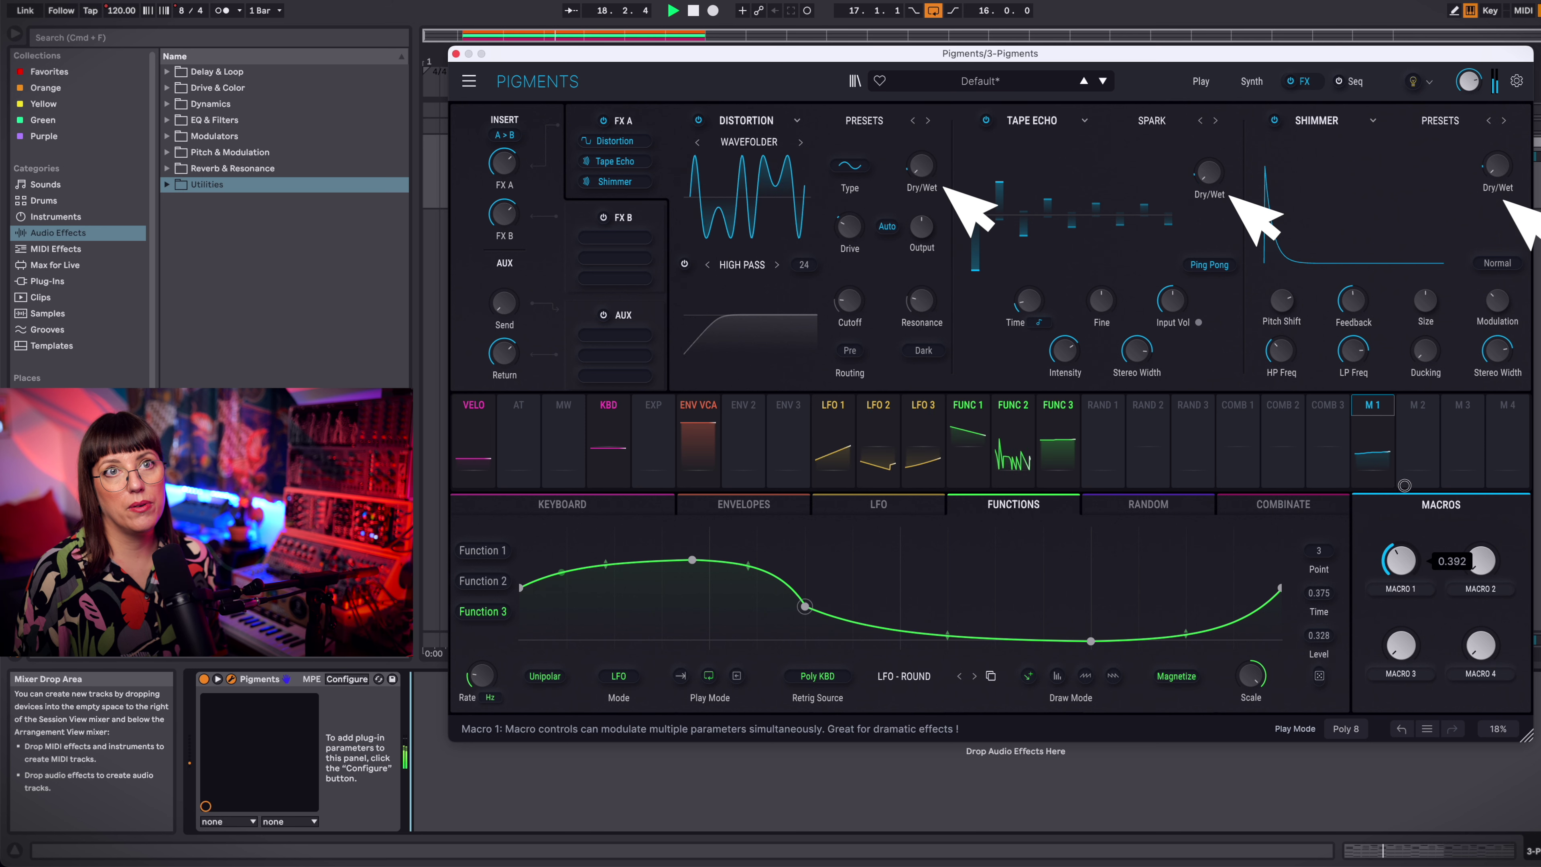
pyautogui.moveTo(1427, 420); pyautogui.dragTo(1432, 408)
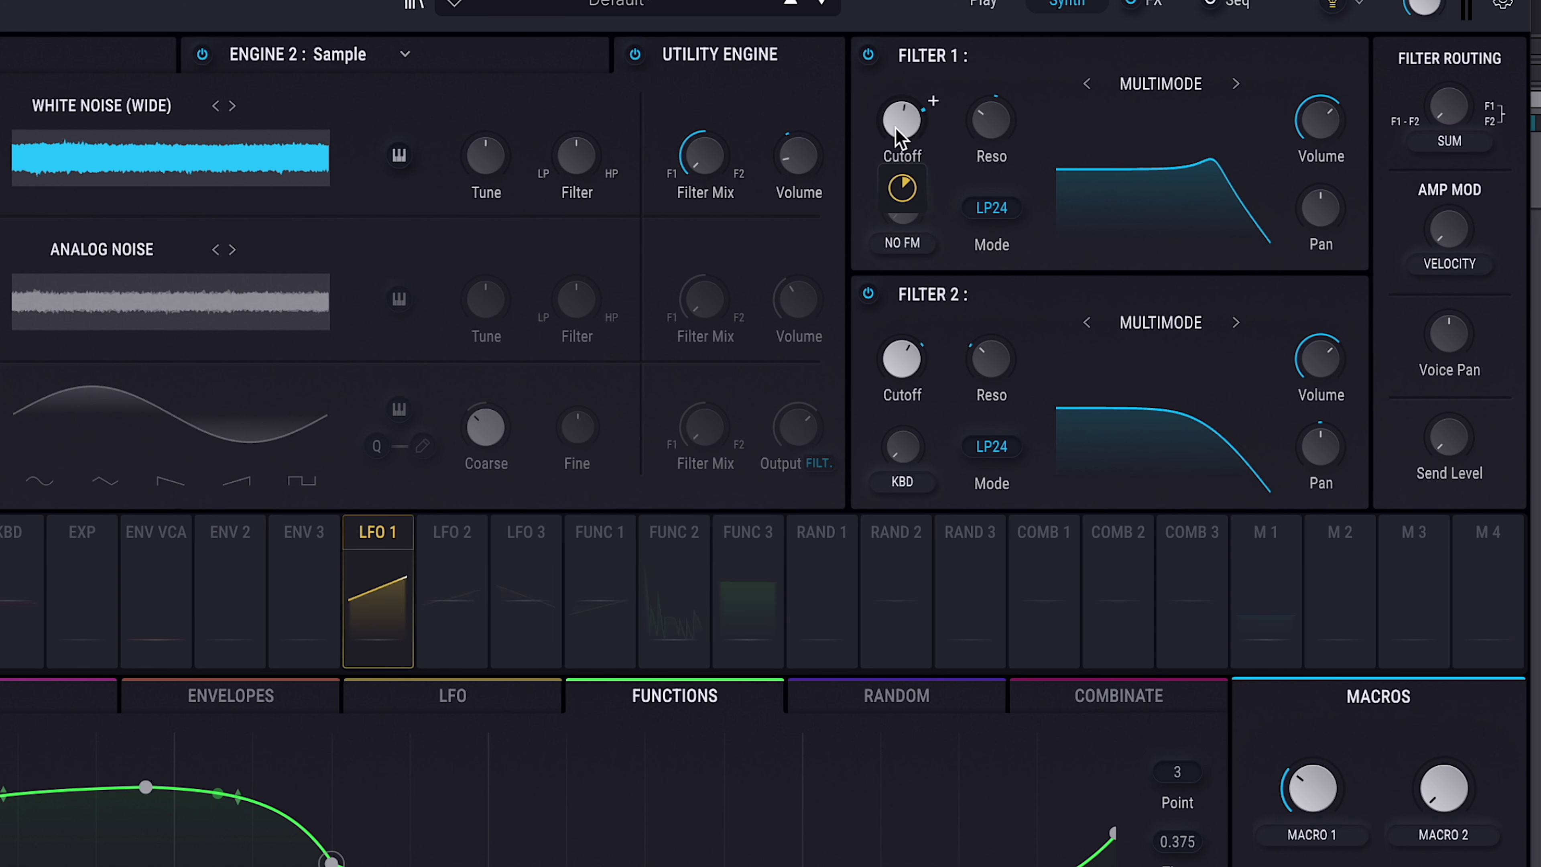
# Step: Assign Macro 2 as a modulation source for the cutoffs of Filter 1 and Filter 2
pyautogui.click(1344, 540)
pyautogui.moveTo(900, 121); pyautogui.dragTo(903, 125)
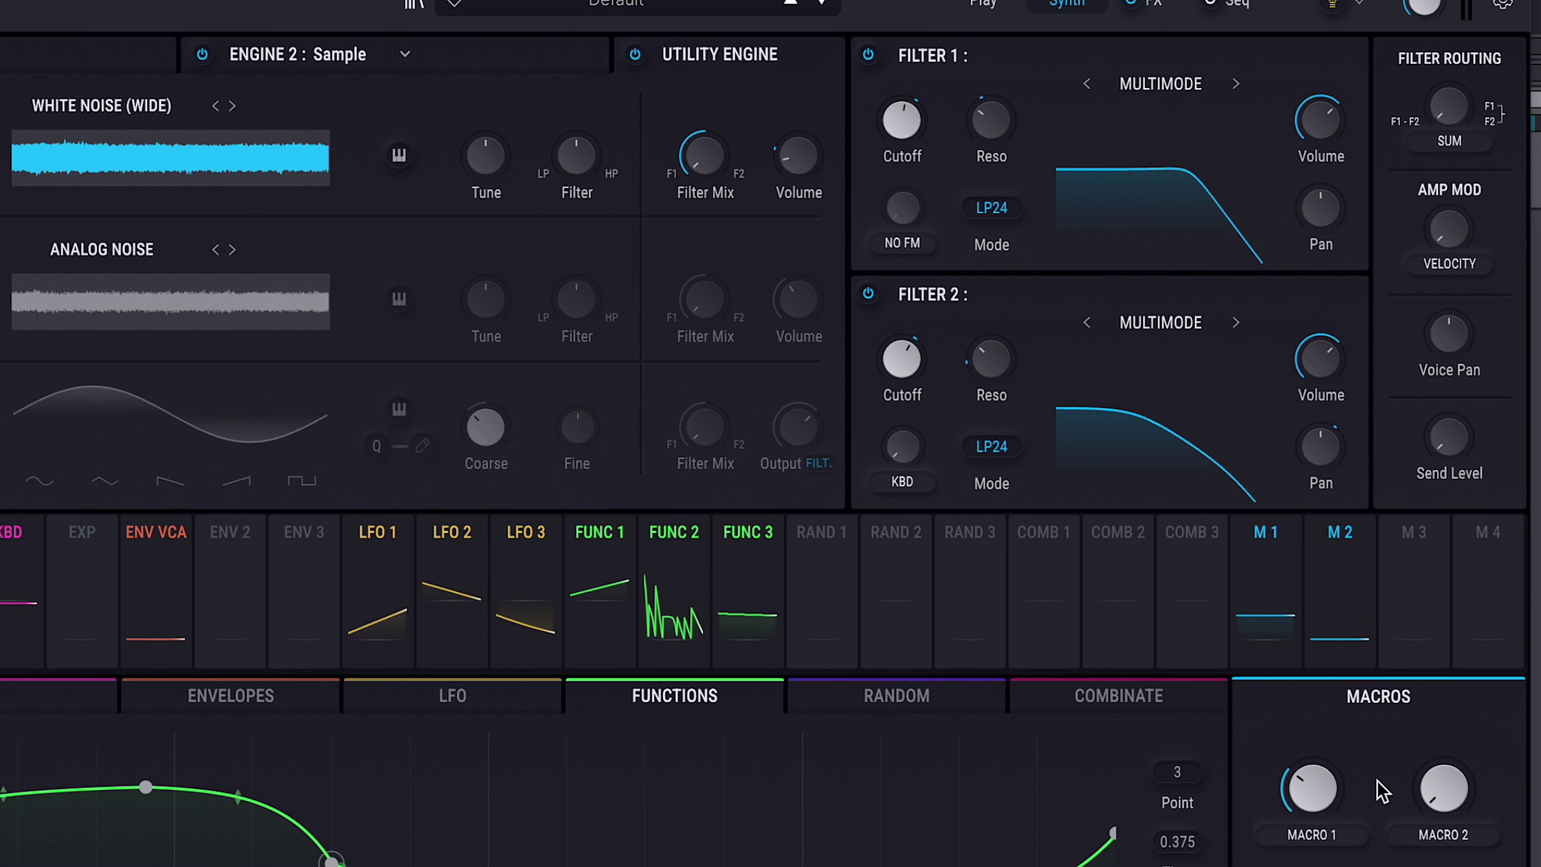
pyautogui.click(1341, 534)
pyautogui.moveTo(901, 359); pyautogui.dragTo(901, 351)
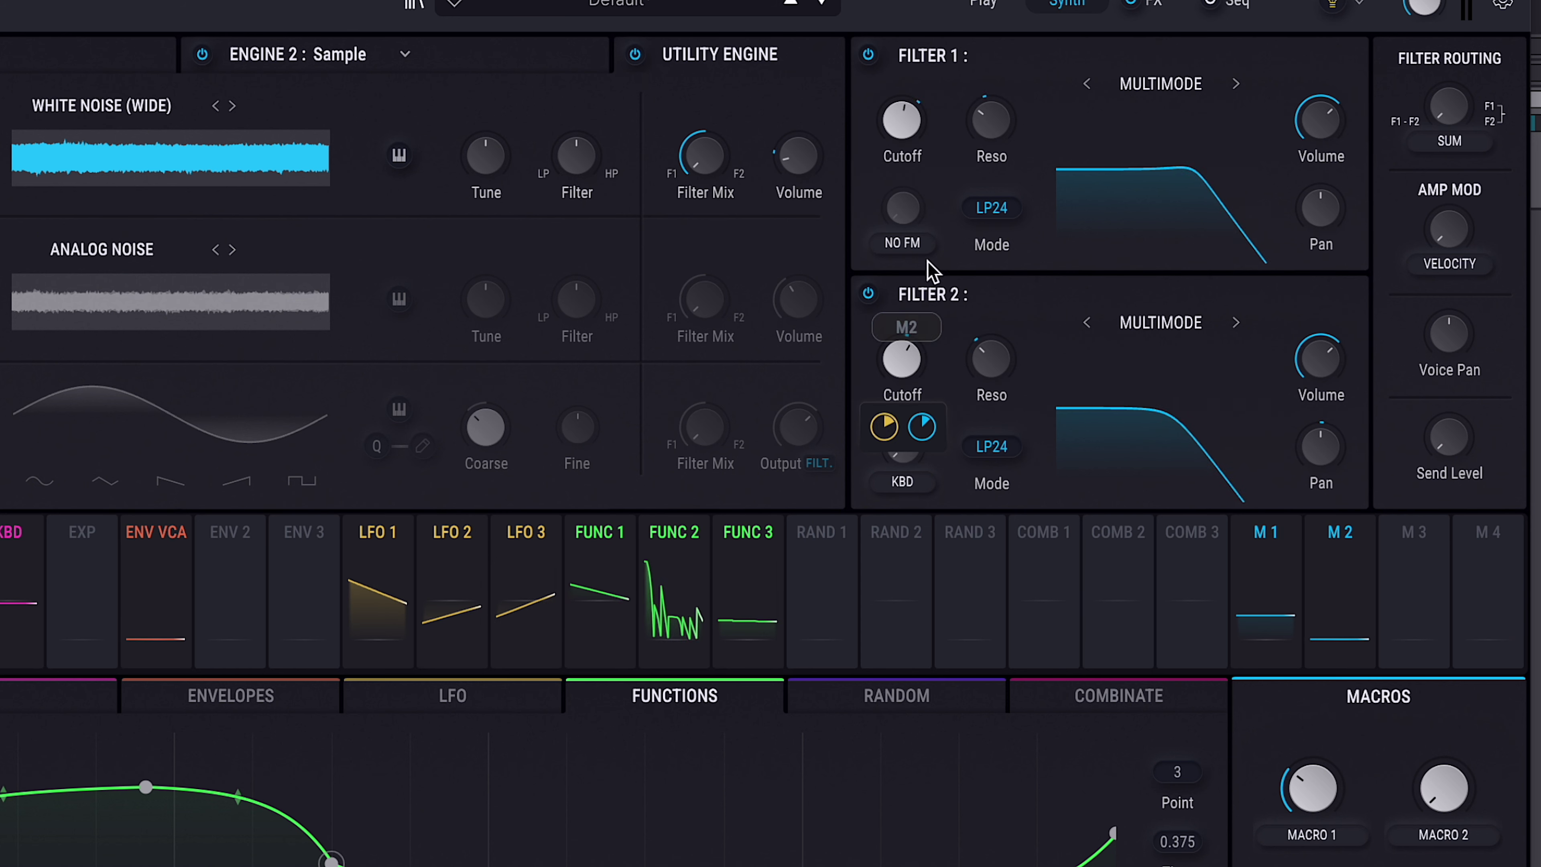
# Step: Lower the base cutoff frequencies of Filter 1 and Filter 2
pyautogui.moveTo(901, 118); pyautogui.dragTo(874, 294)
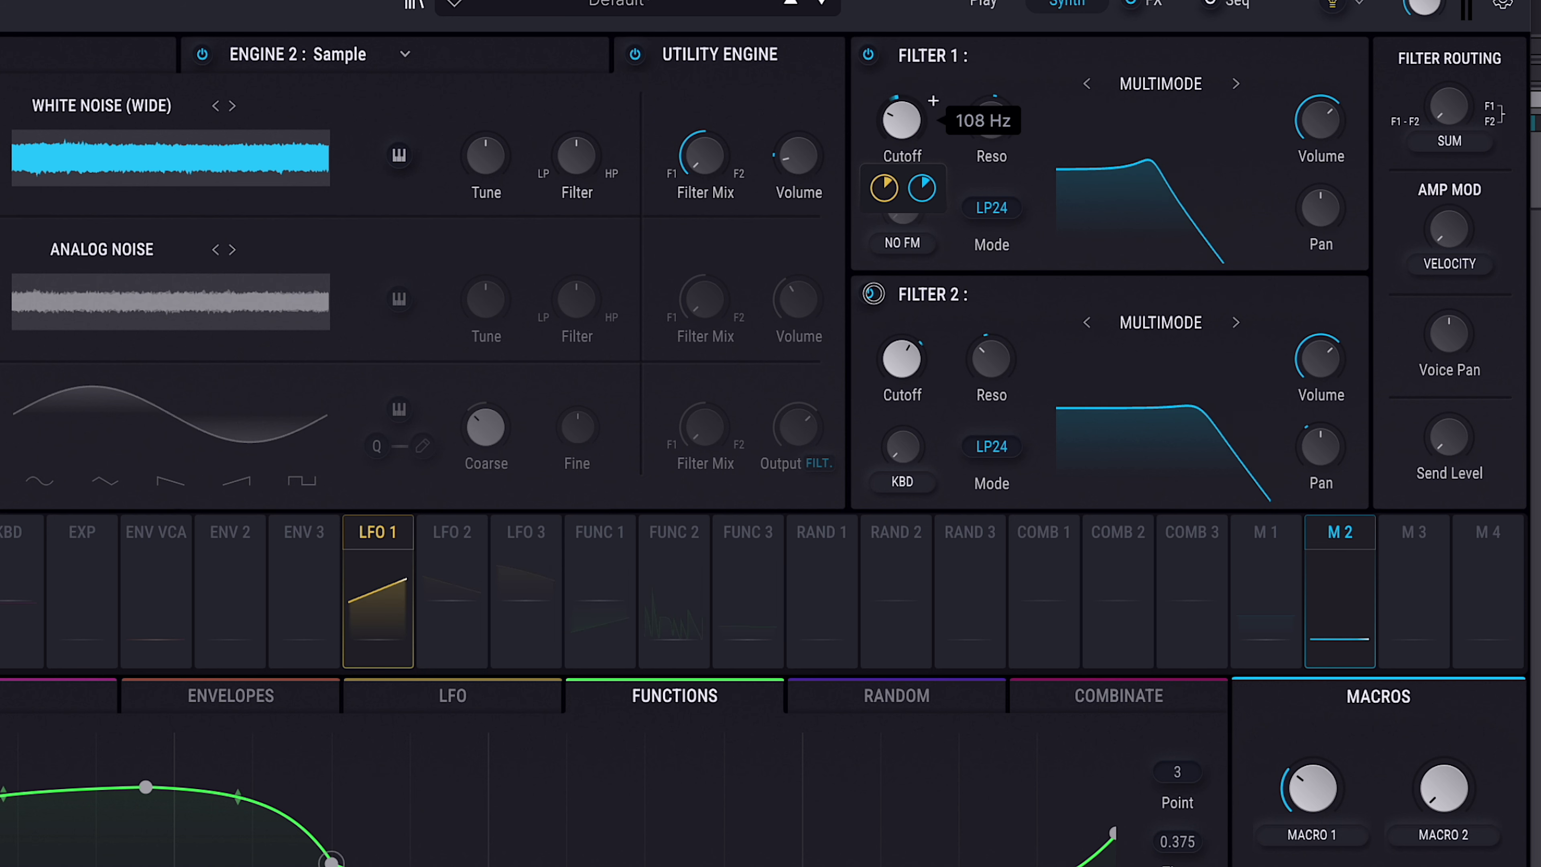
pyautogui.moveTo(913, 361)
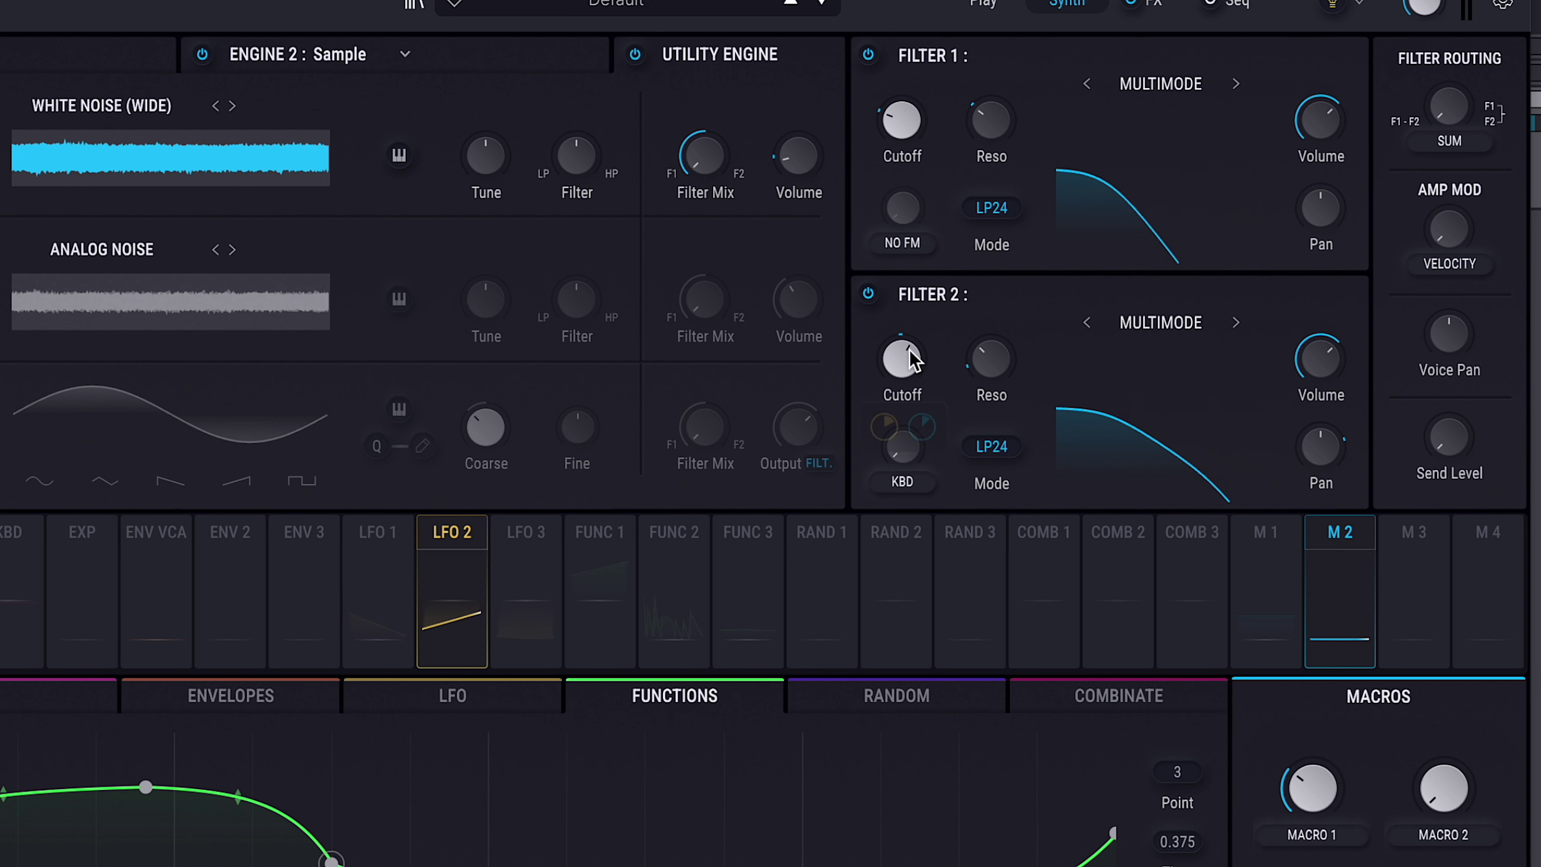
pyautogui.moveTo(909, 353); pyautogui.dragTo(880, 517)
# Step: Adjust the Macro 2 modulation amounts on the Filter 1 and Filter 2 cutoffs
pyautogui.moveTo(908, 121)
pyautogui.moveTo(921, 187); pyautogui.dragTo(1018, 123)
pyautogui.moveTo(913, 408)
pyautogui.moveTo(921, 427); pyautogui.dragTo(937, 347)
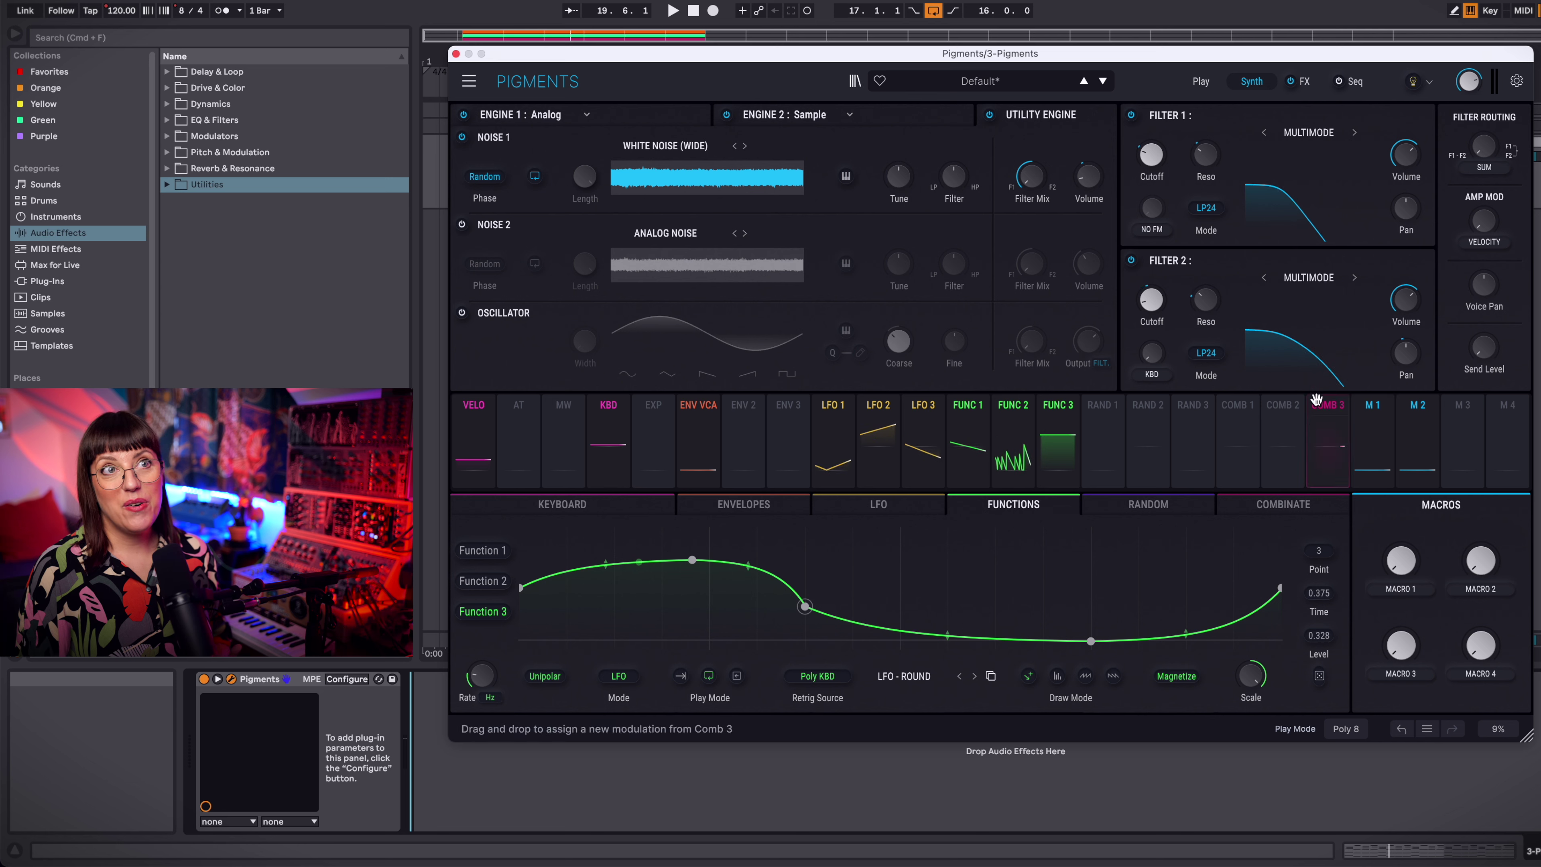
# Step: Play the clip and raise Macro 1 to about 0.73 to hear its effect on the patch
pyautogui.moveTo(1401, 571)
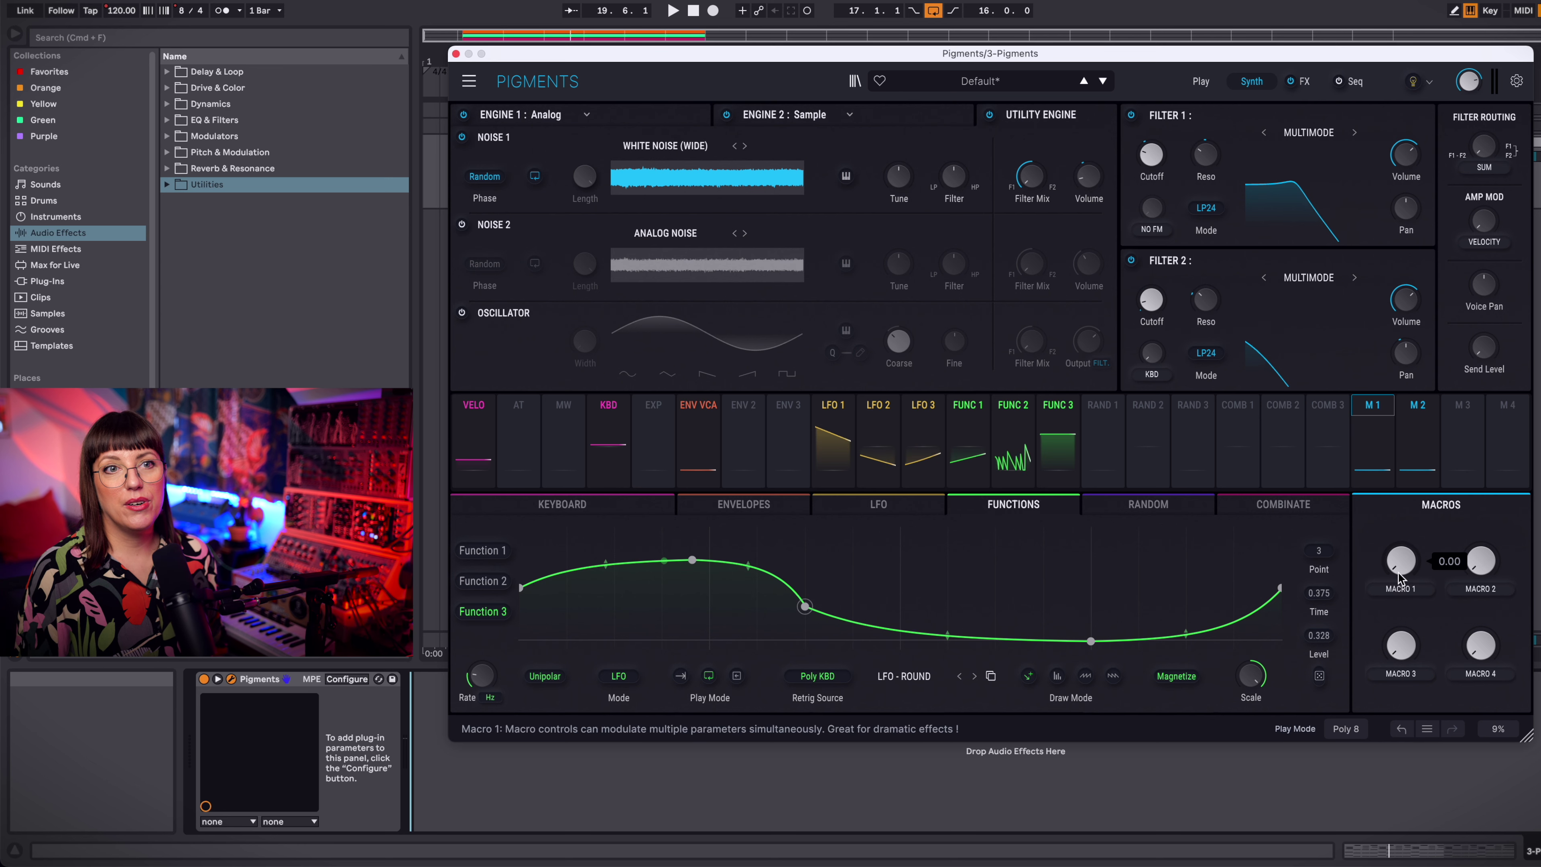
pyautogui.press('space')
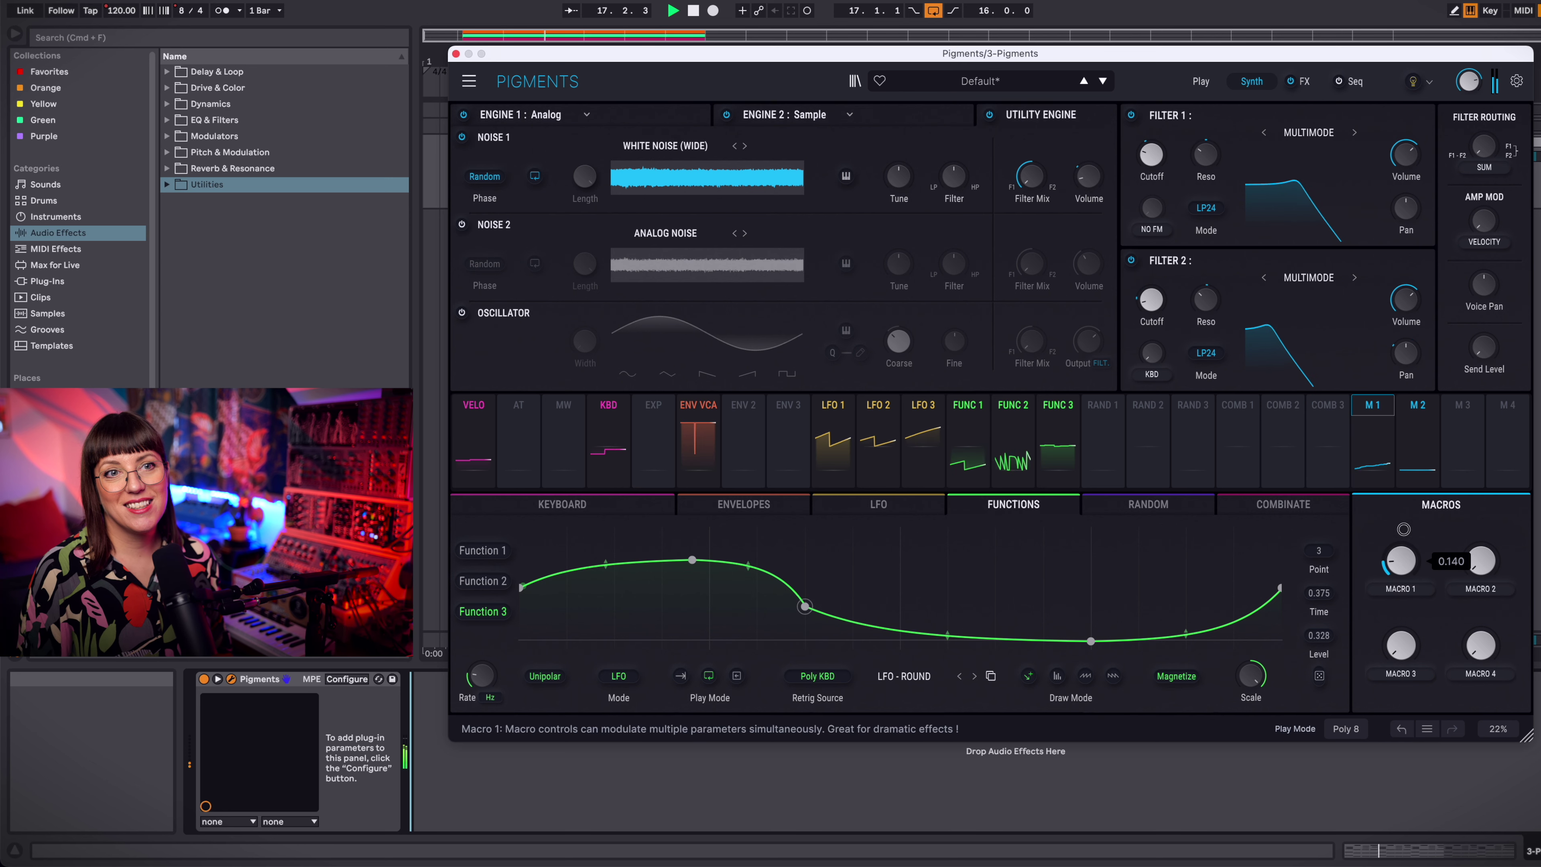
pyautogui.moveTo(1402, 571); pyautogui.dragTo(1418, 484)
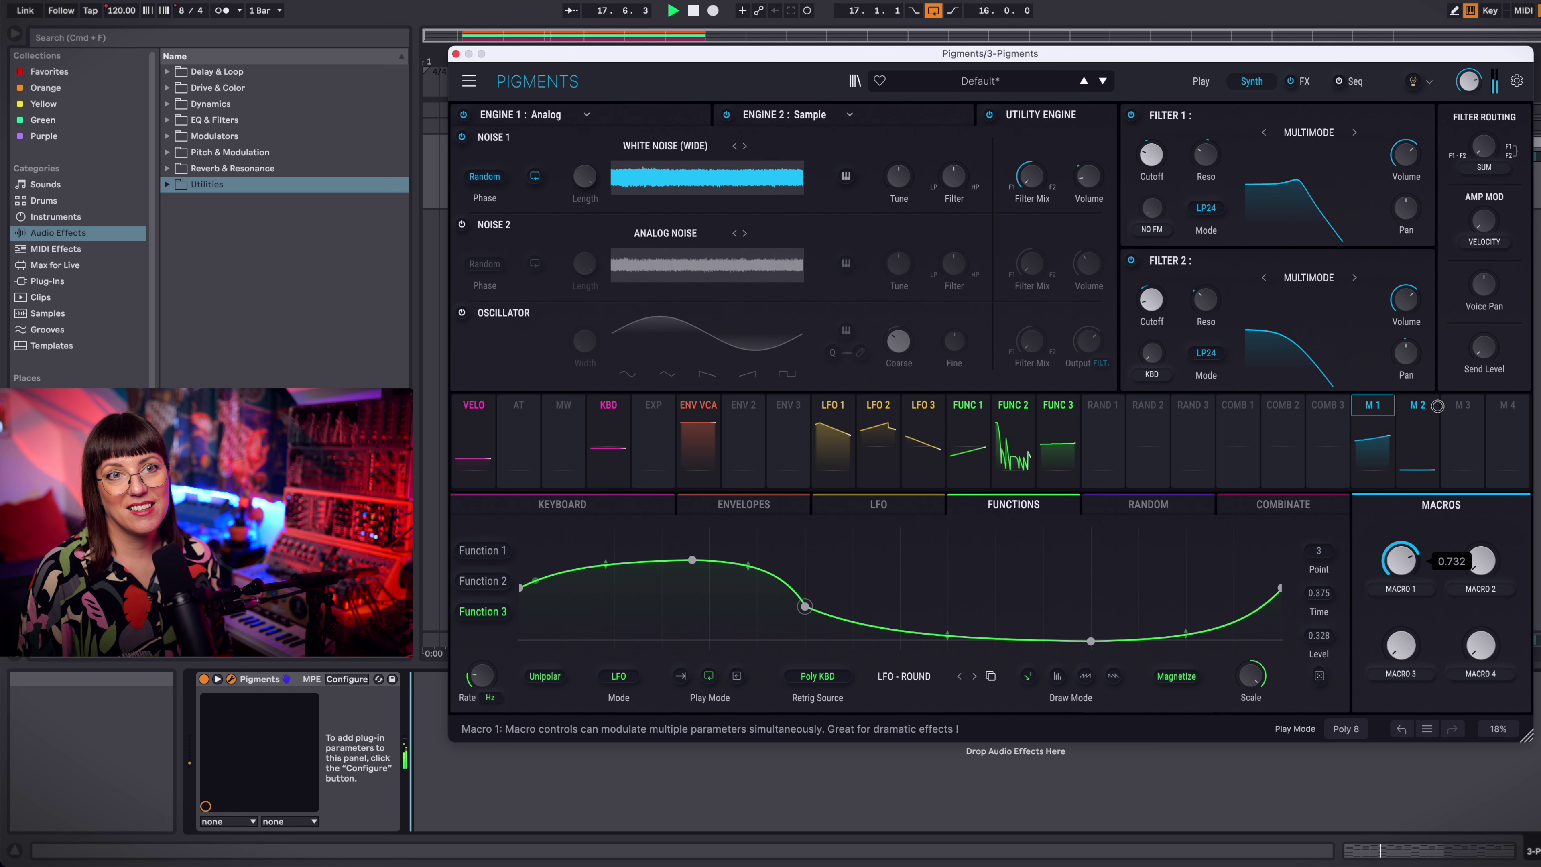